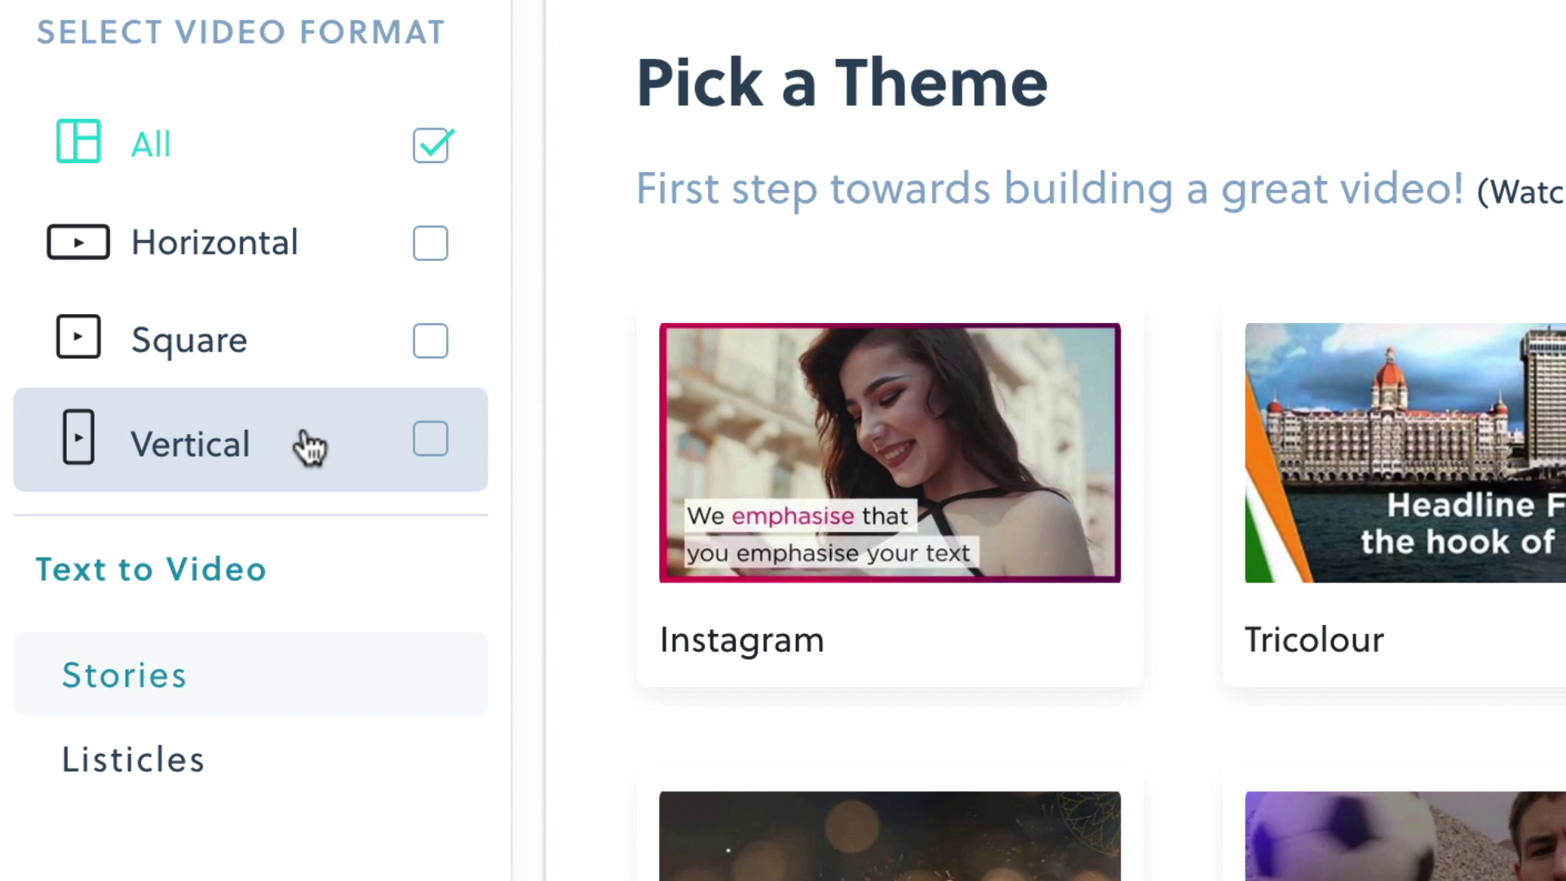
# Step: Filter the themes to horizontal format and start a 16:9 text-to-video project with the Business template
pyautogui.click(426, 248)
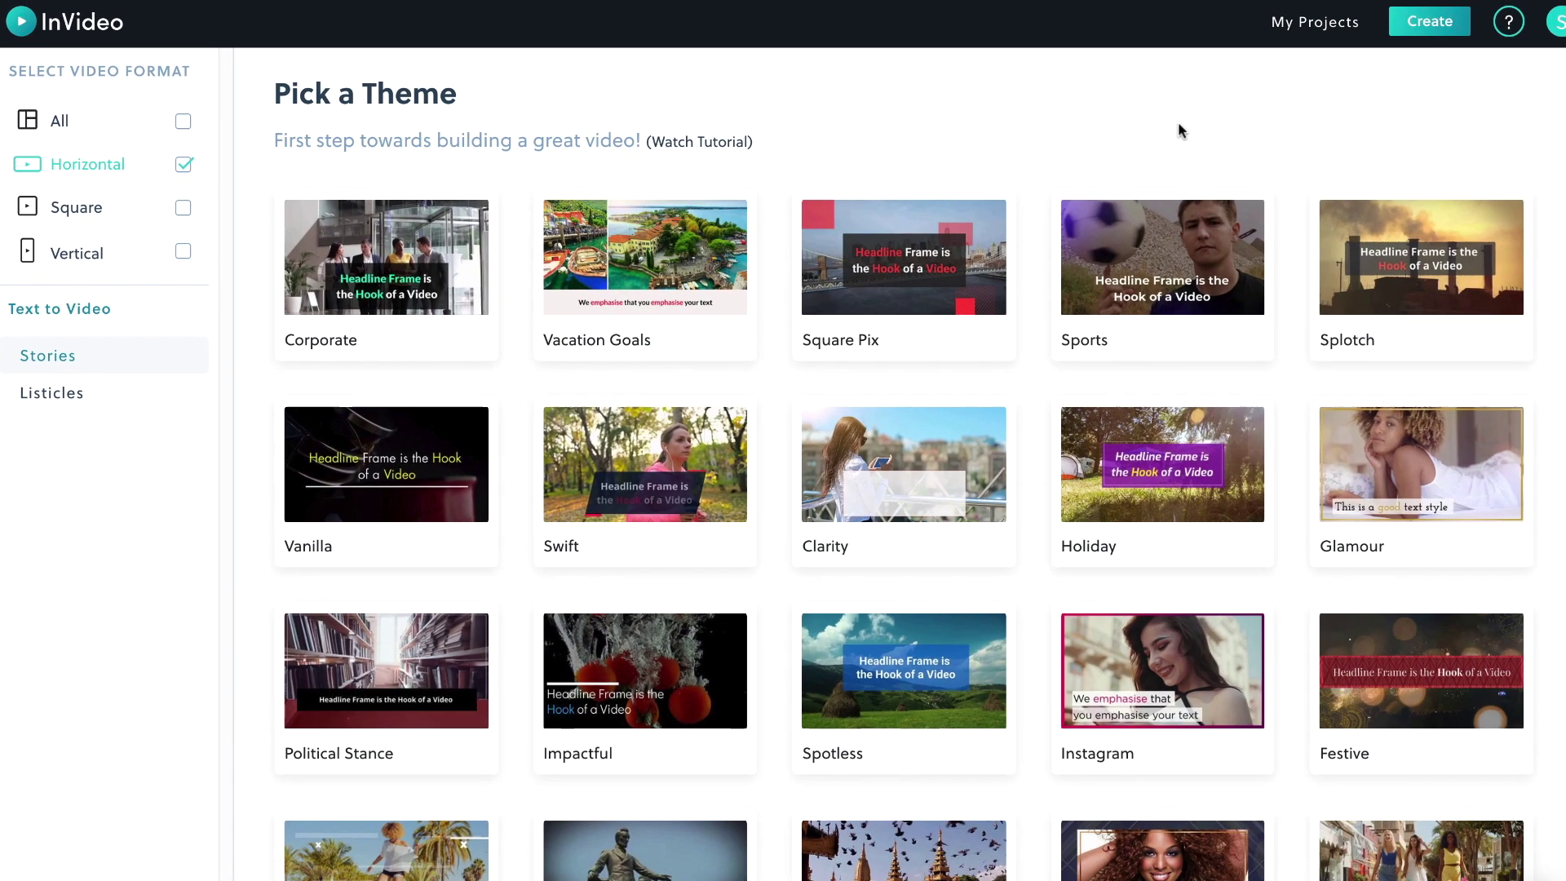
pyautogui.scroll(-7, 1183, 159)
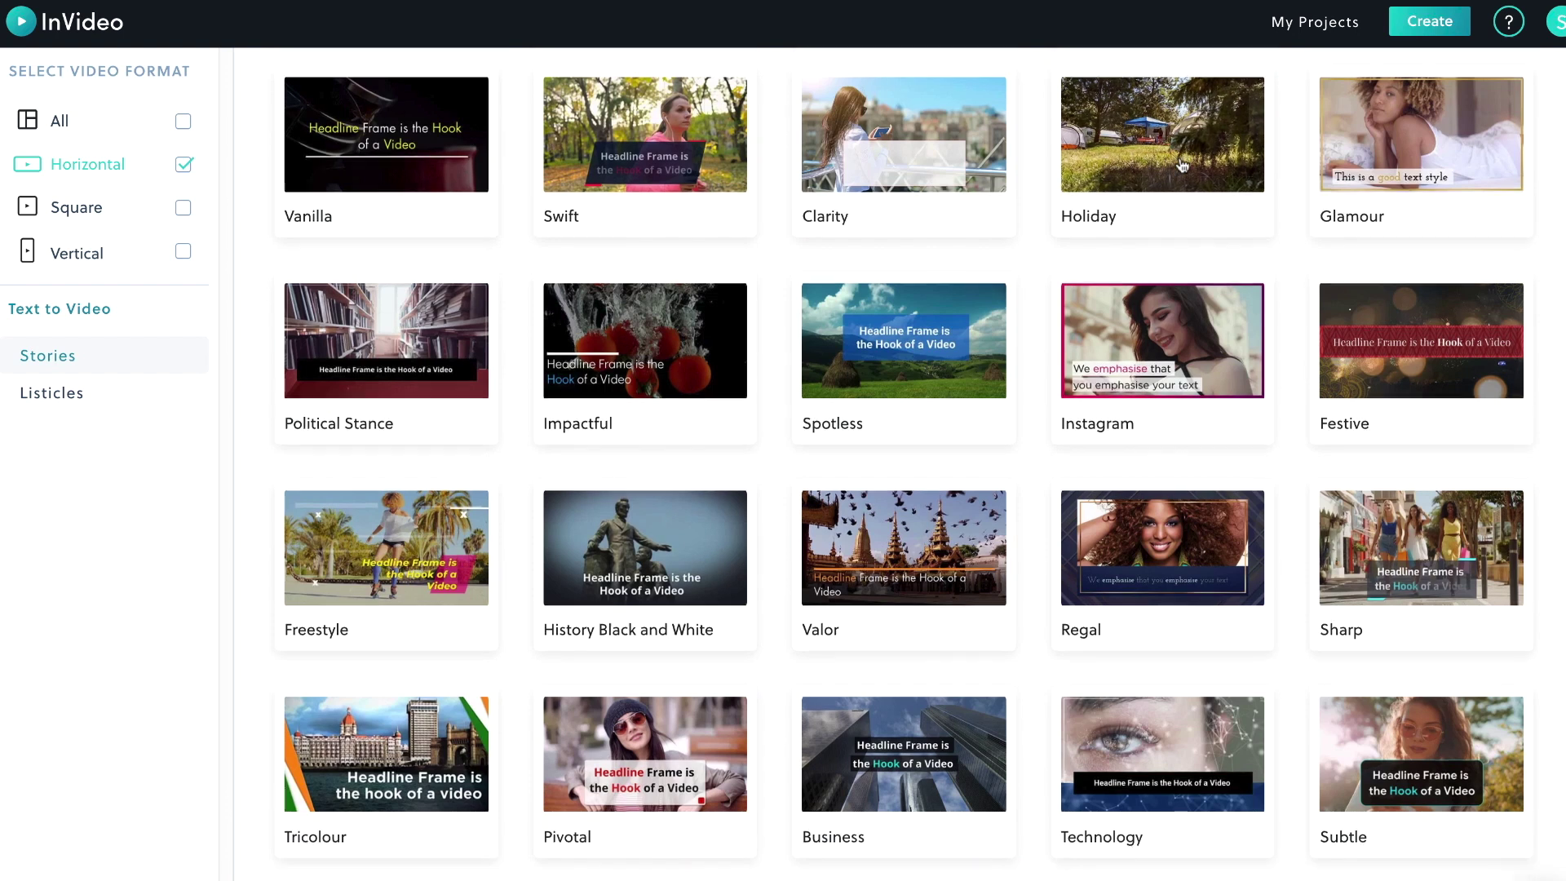
pyautogui.scroll(-1, 1180, 171)
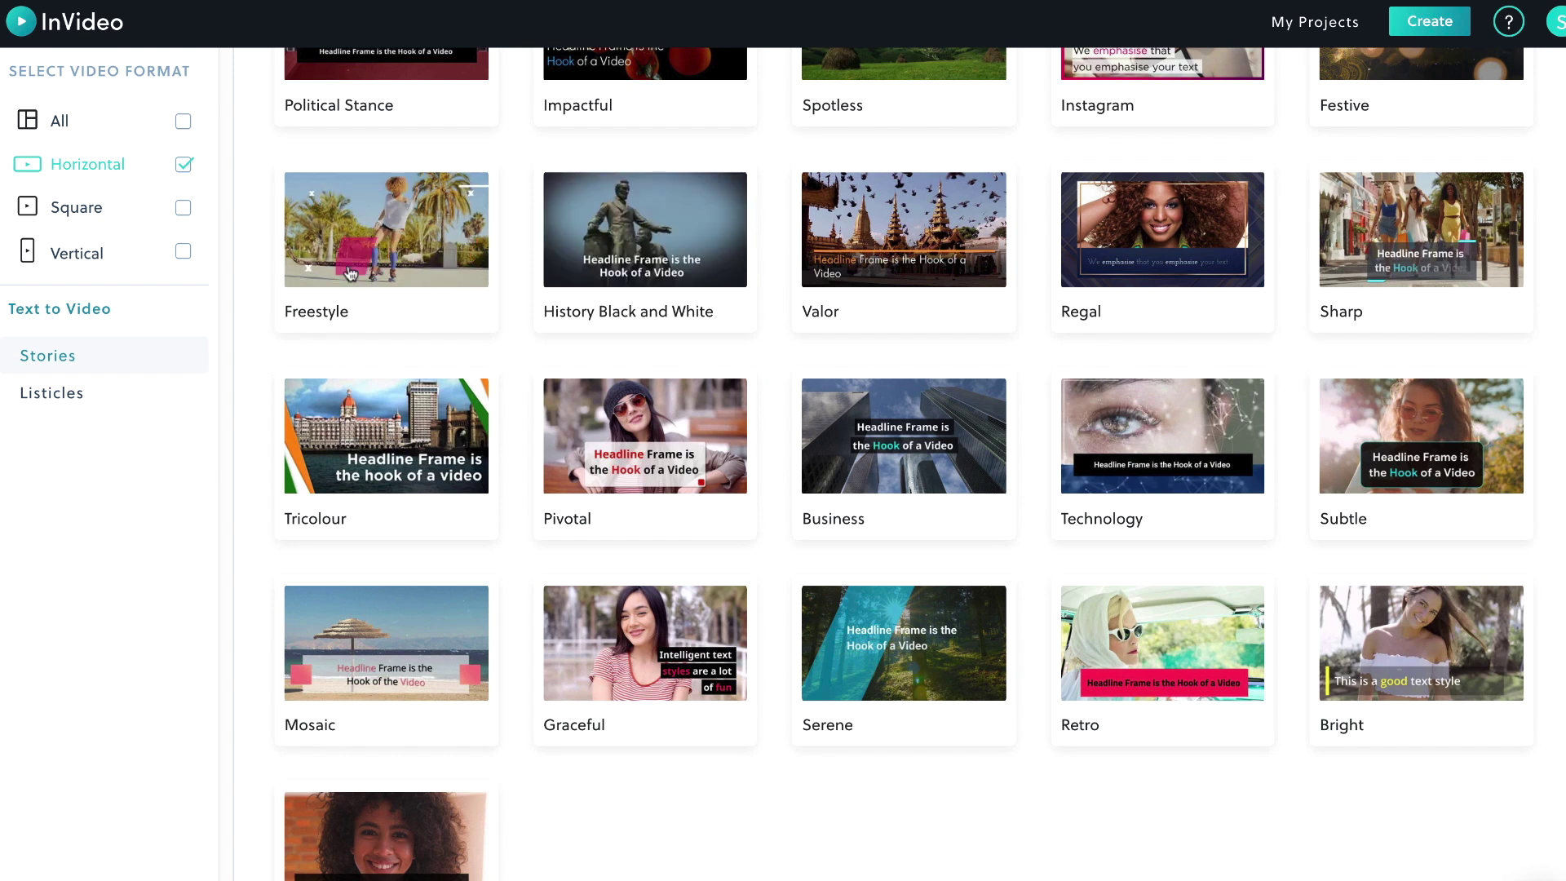
pyautogui.click(933, 439)
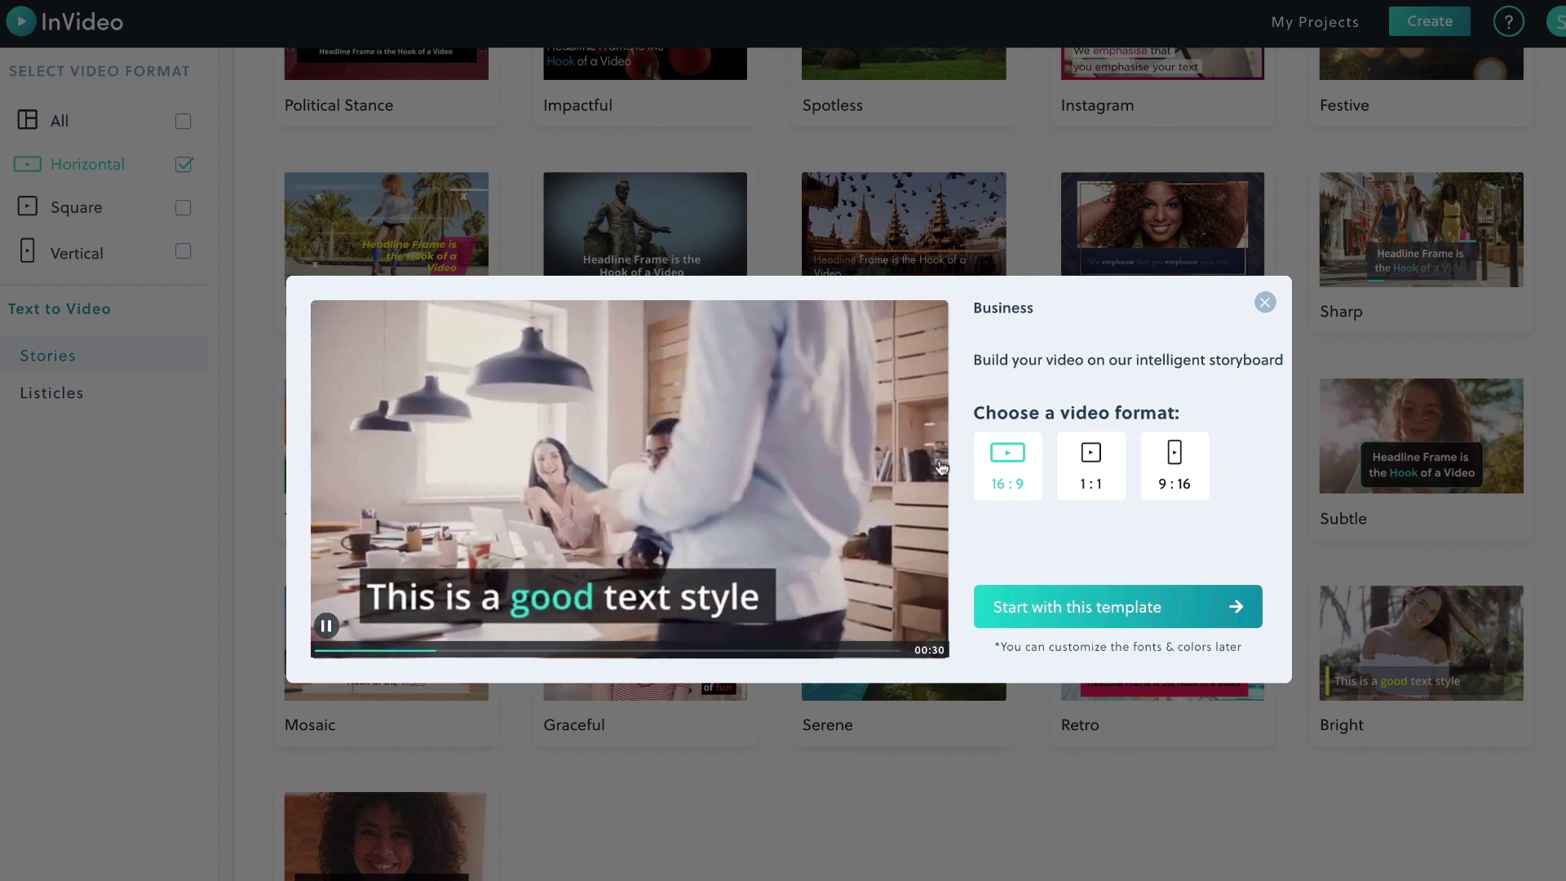
pyautogui.click(1089, 608)
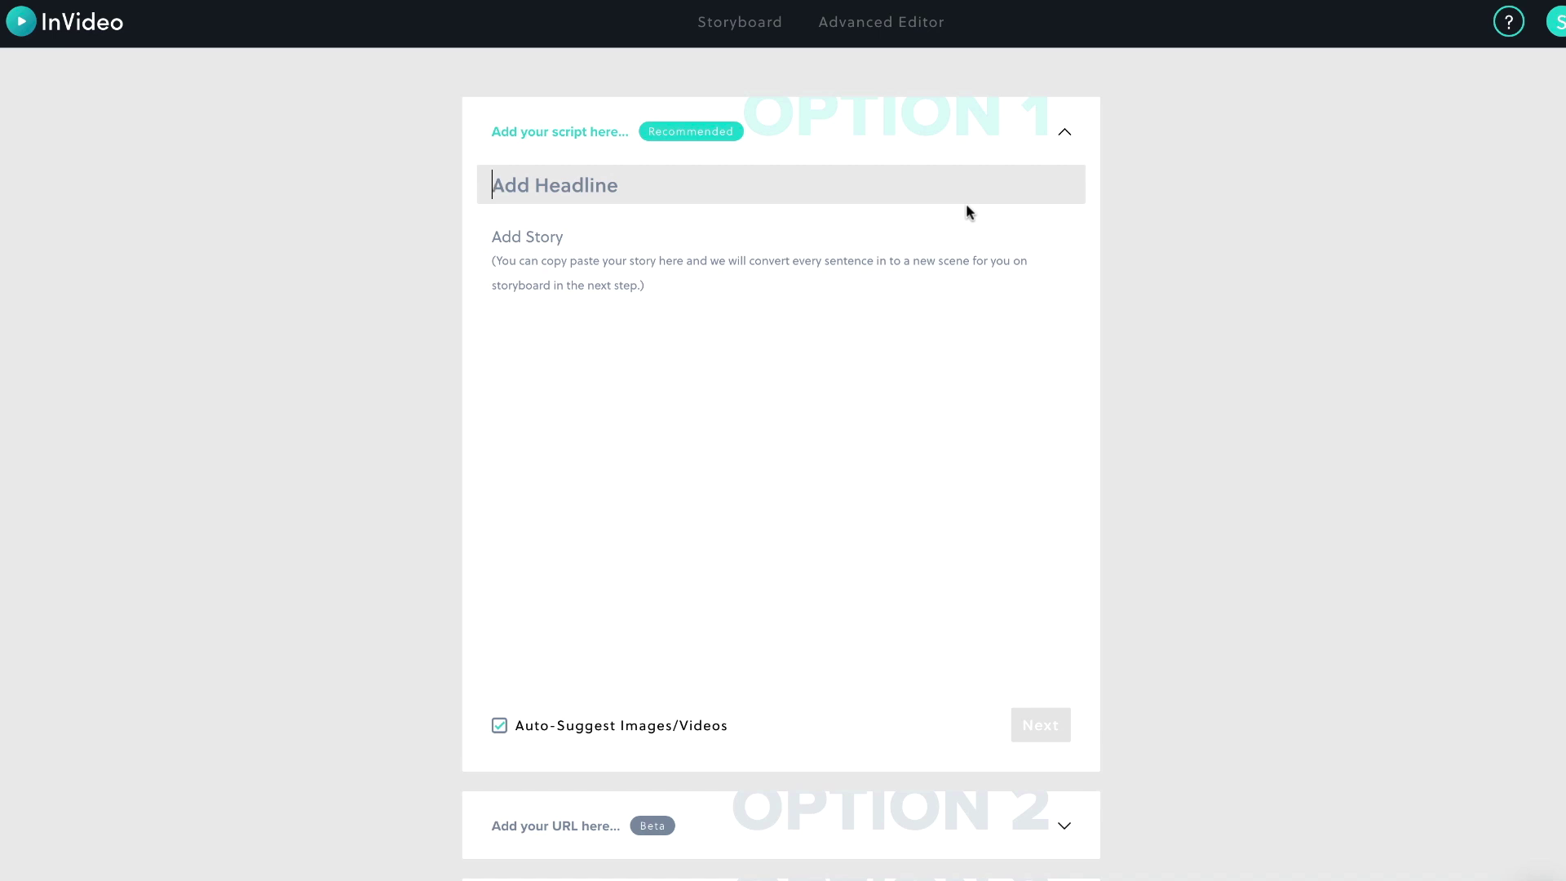
# Step: Enter a street address as the script's headline and place the cursor in the story text
pyautogui.write('1234 Anywhere Streen')
pyautogui.click(835, 263)
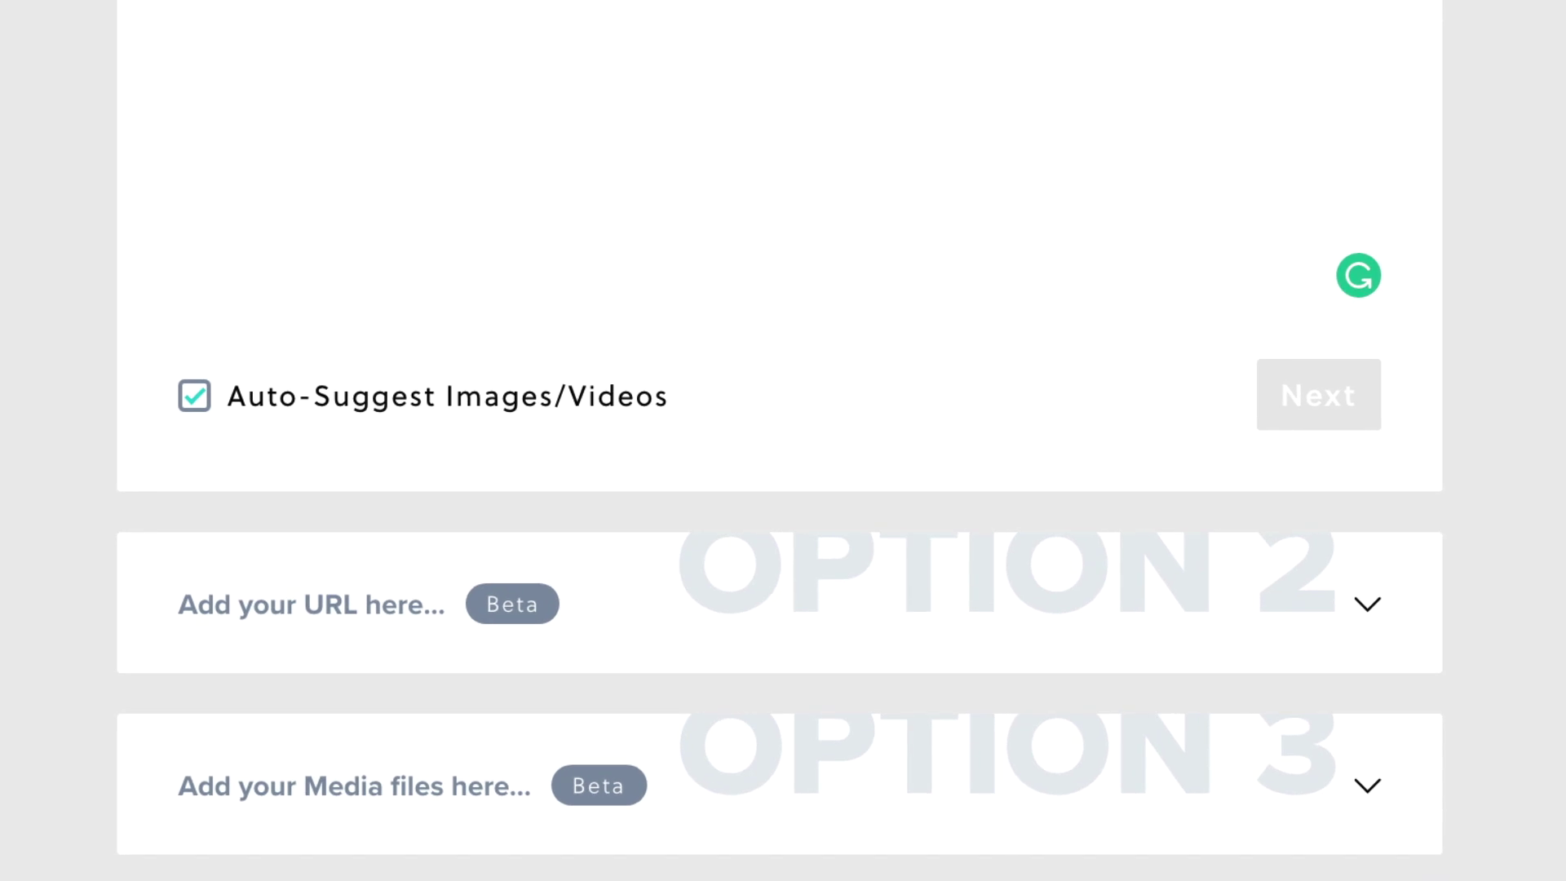
pyautogui.click(352, 627)
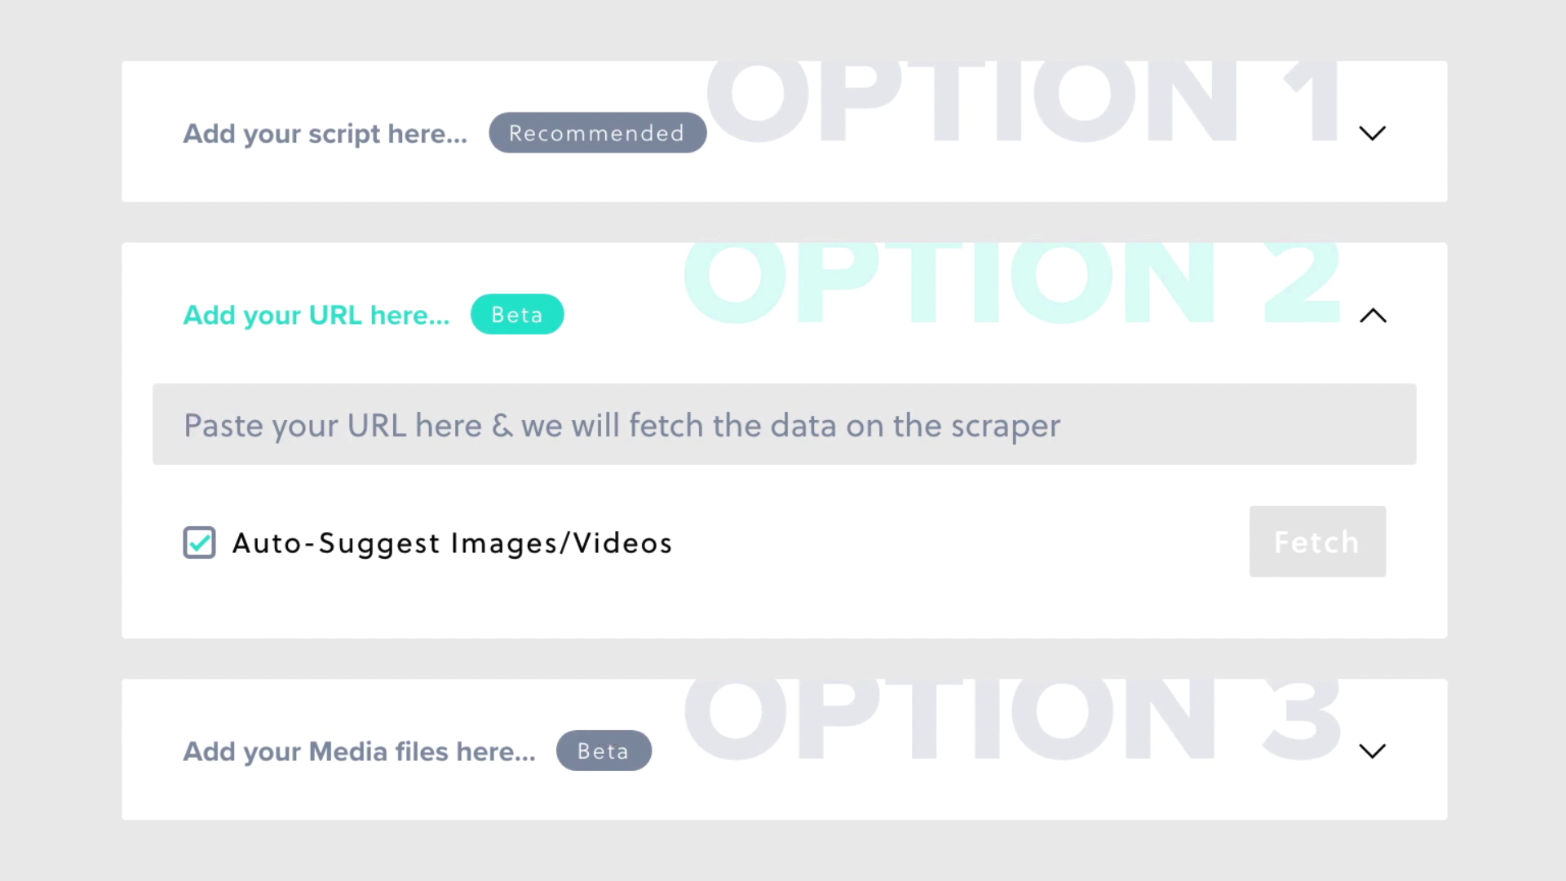
pyautogui.write('https://retipster.com/creative-uses-vacant-land/')
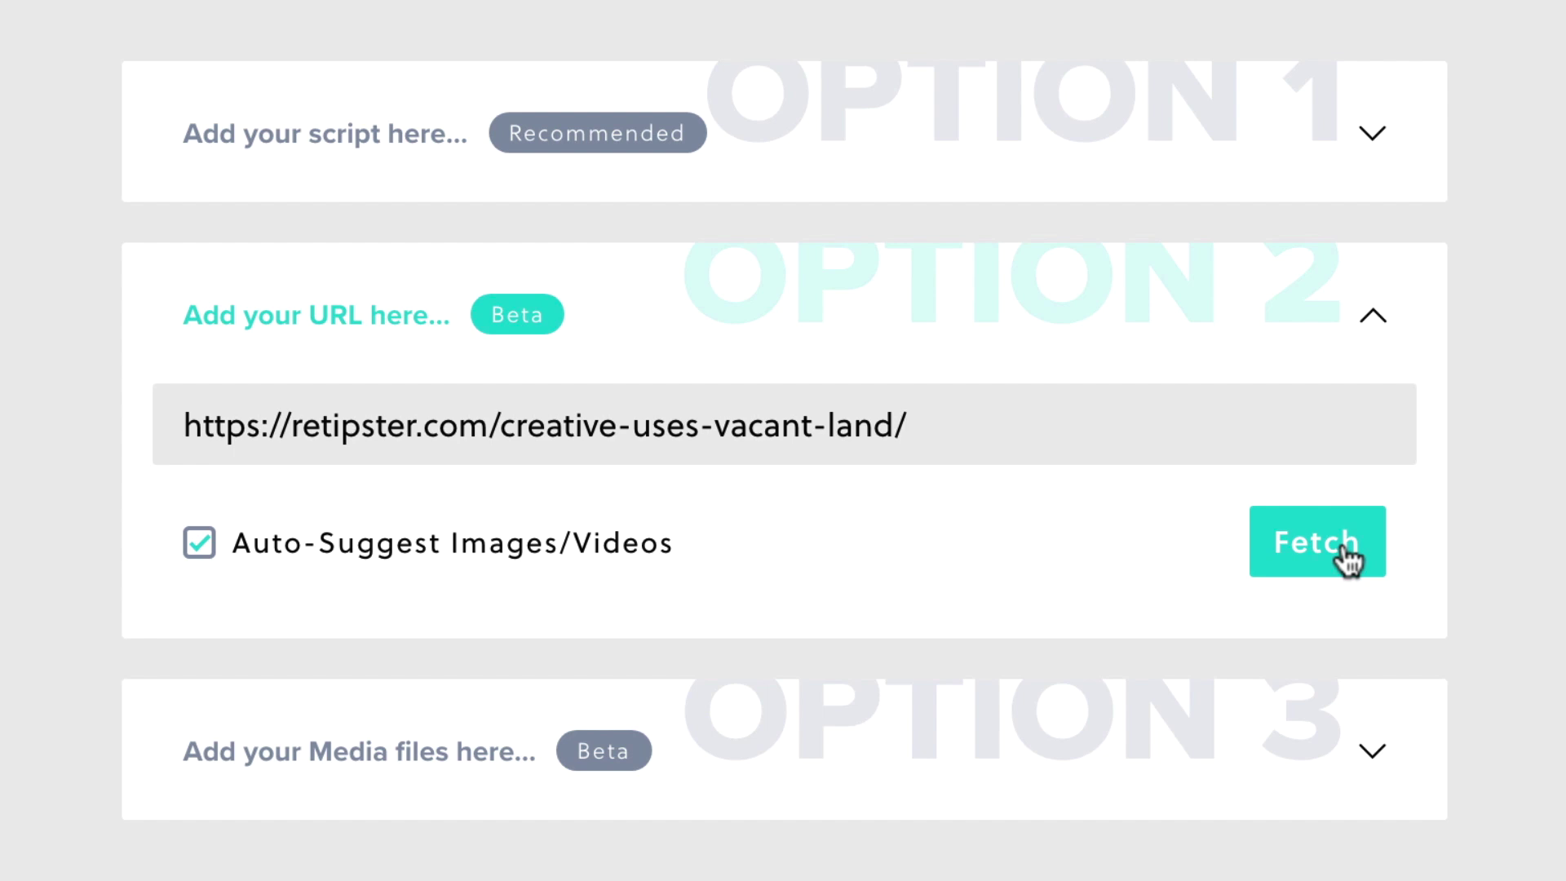
pyautogui.click(1346, 559)
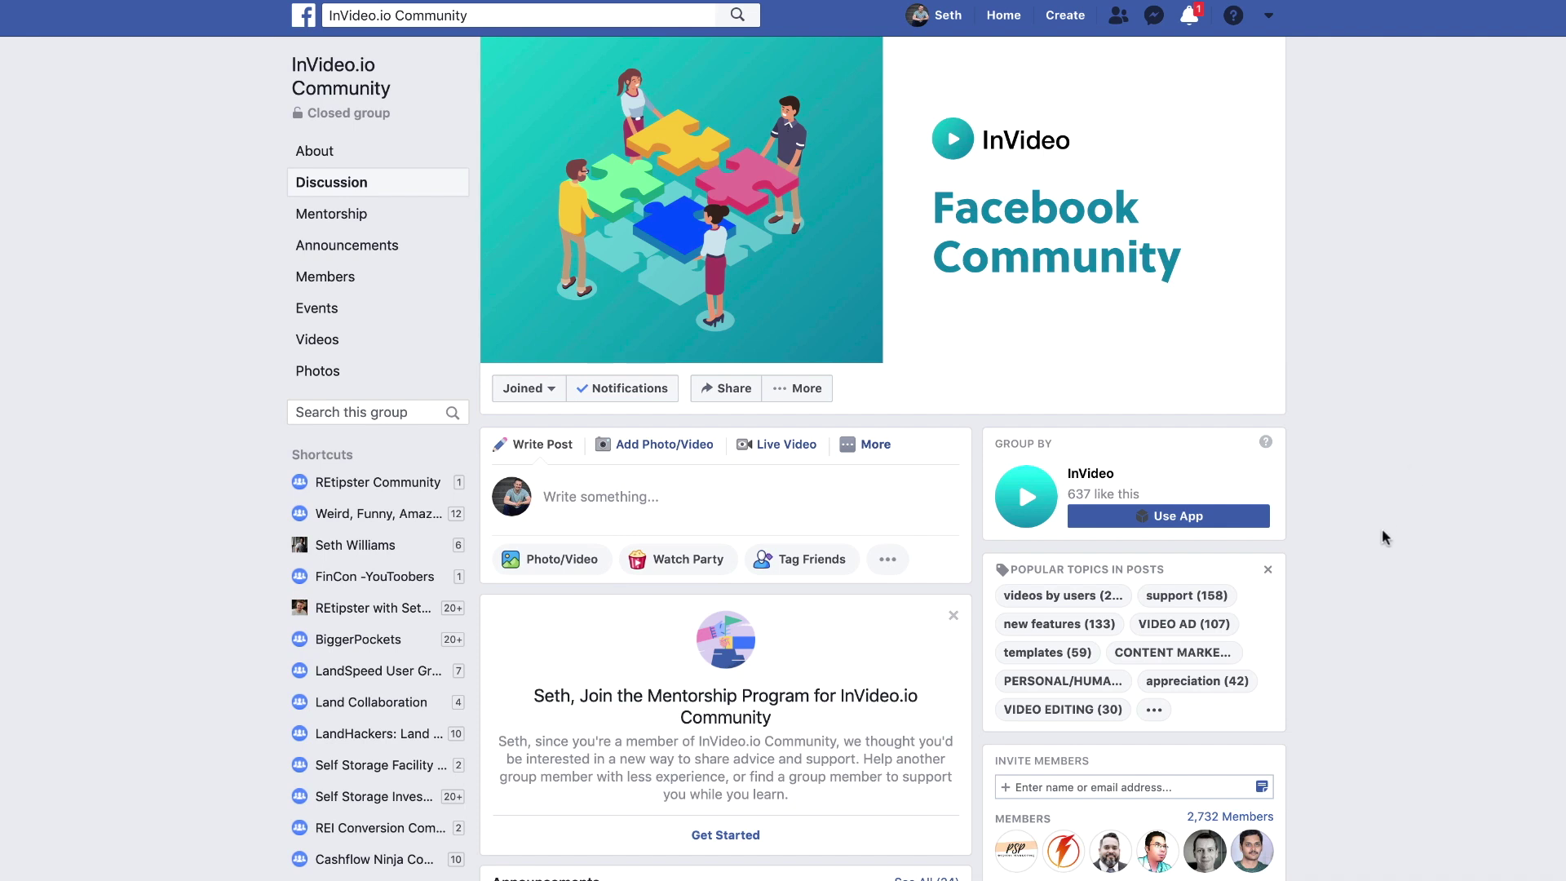
# Step: Switch to the InVideo.io Community group on Facebook and browse its members' template videos, feature requests and discussions
pyautogui.scroll(-12, 1384, 537)
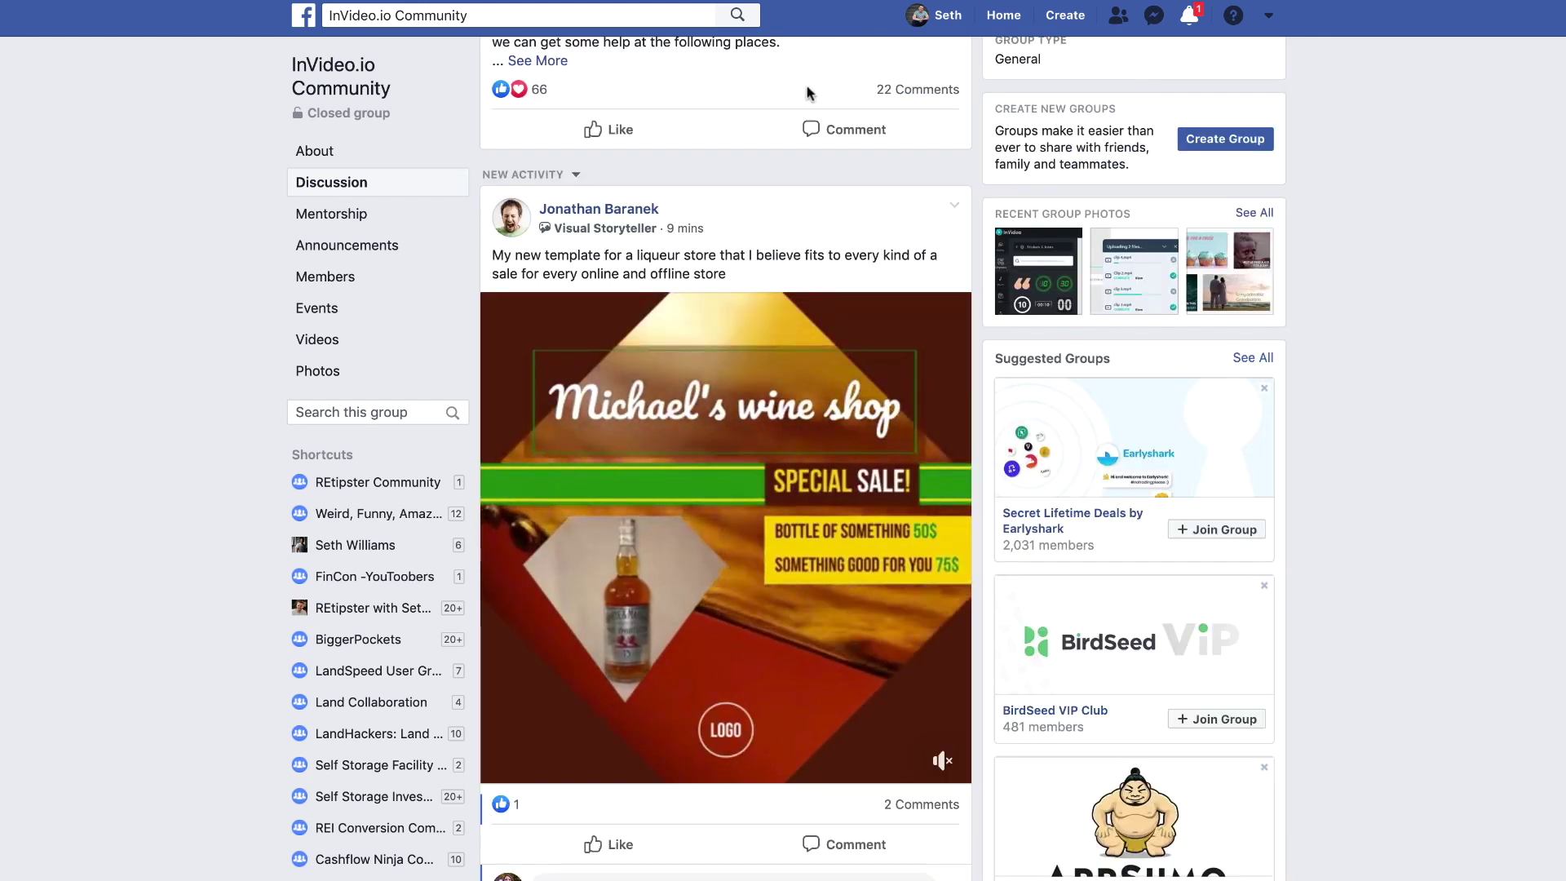
pyautogui.moveTo(888, 517)
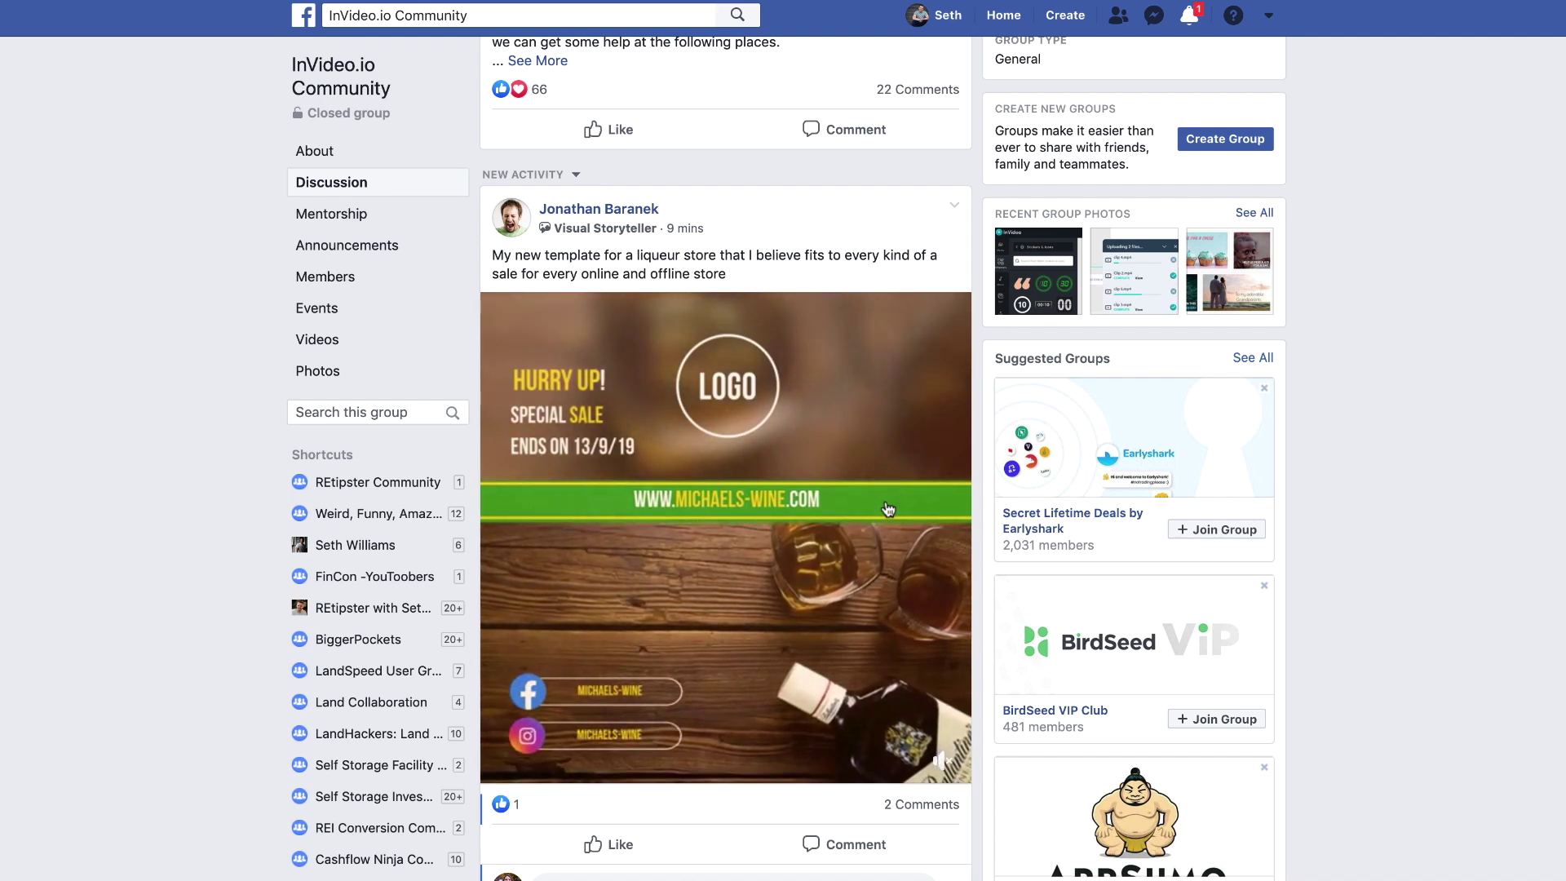
pyautogui.click(889, 508)
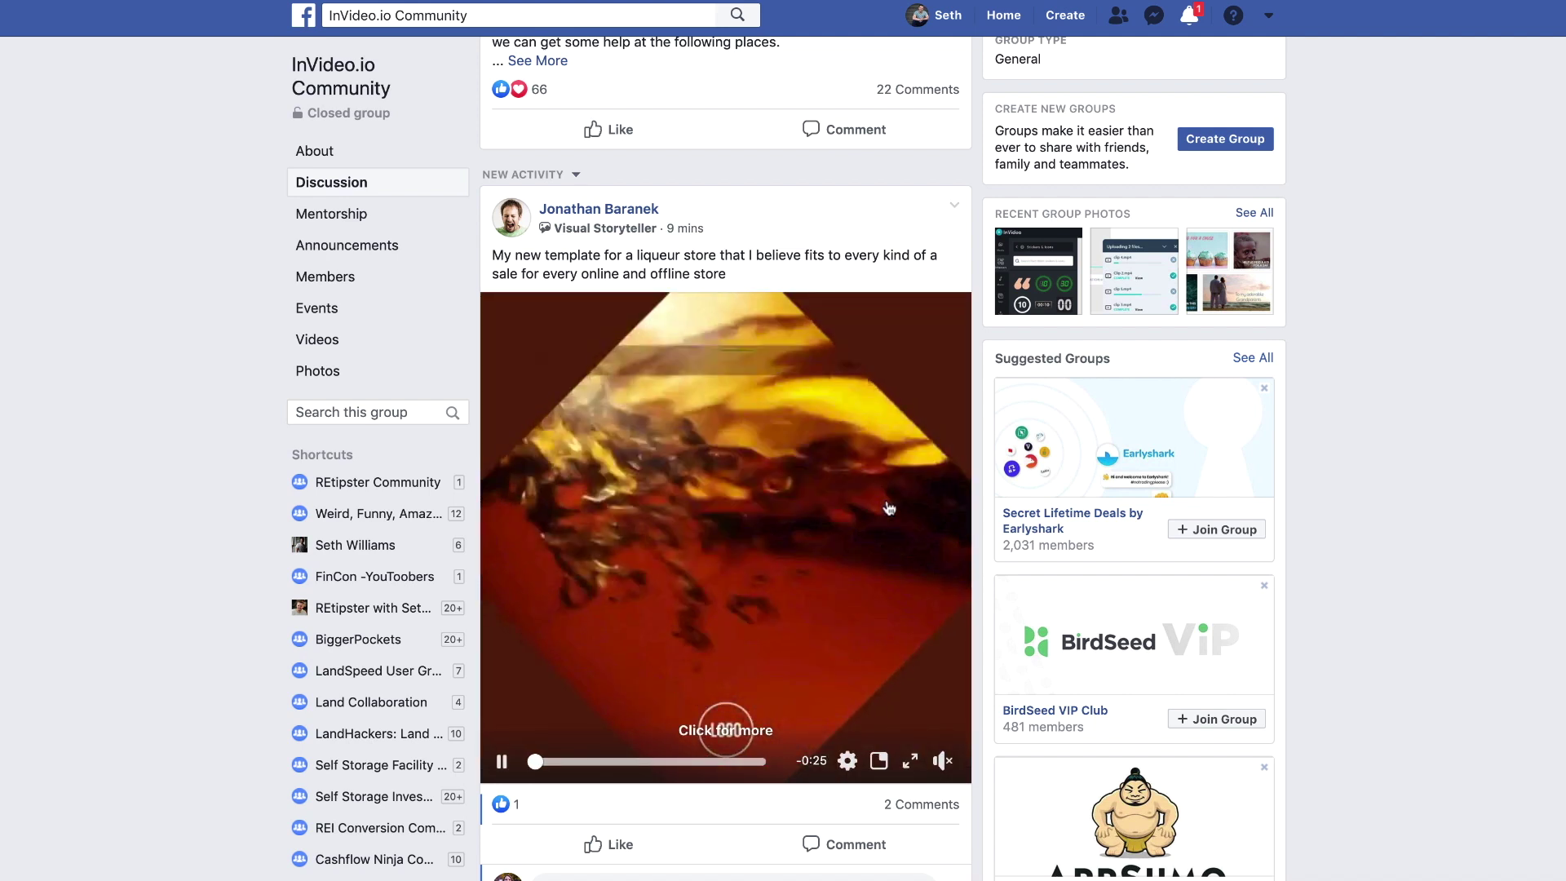
pyautogui.scroll(-1, 893, 500)
pyautogui.scroll(-15, 893, 500)
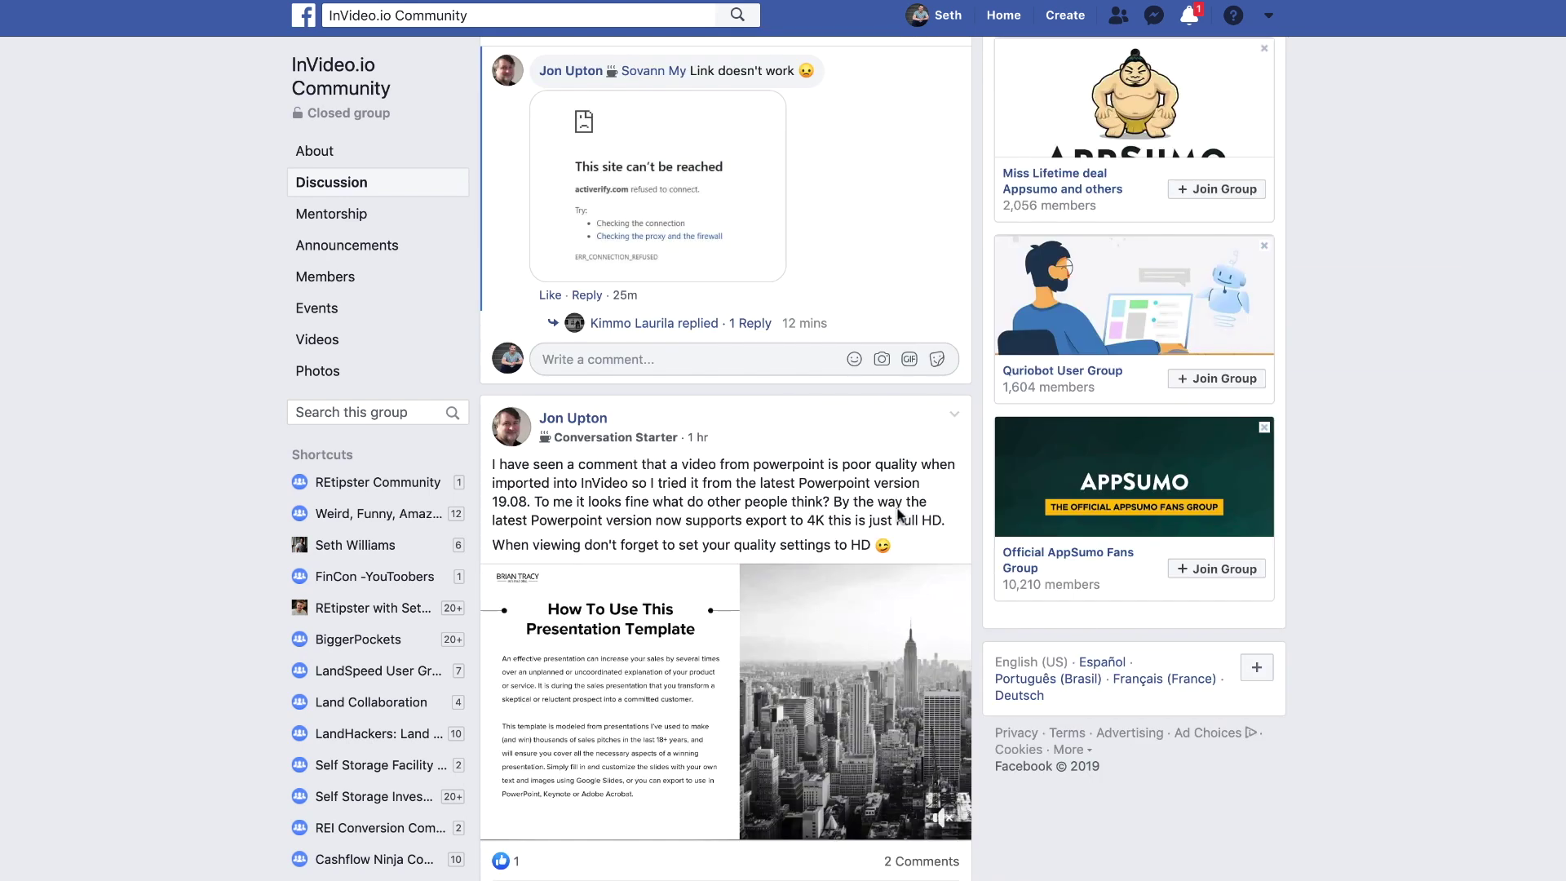
pyautogui.scroll(-3, 900, 513)
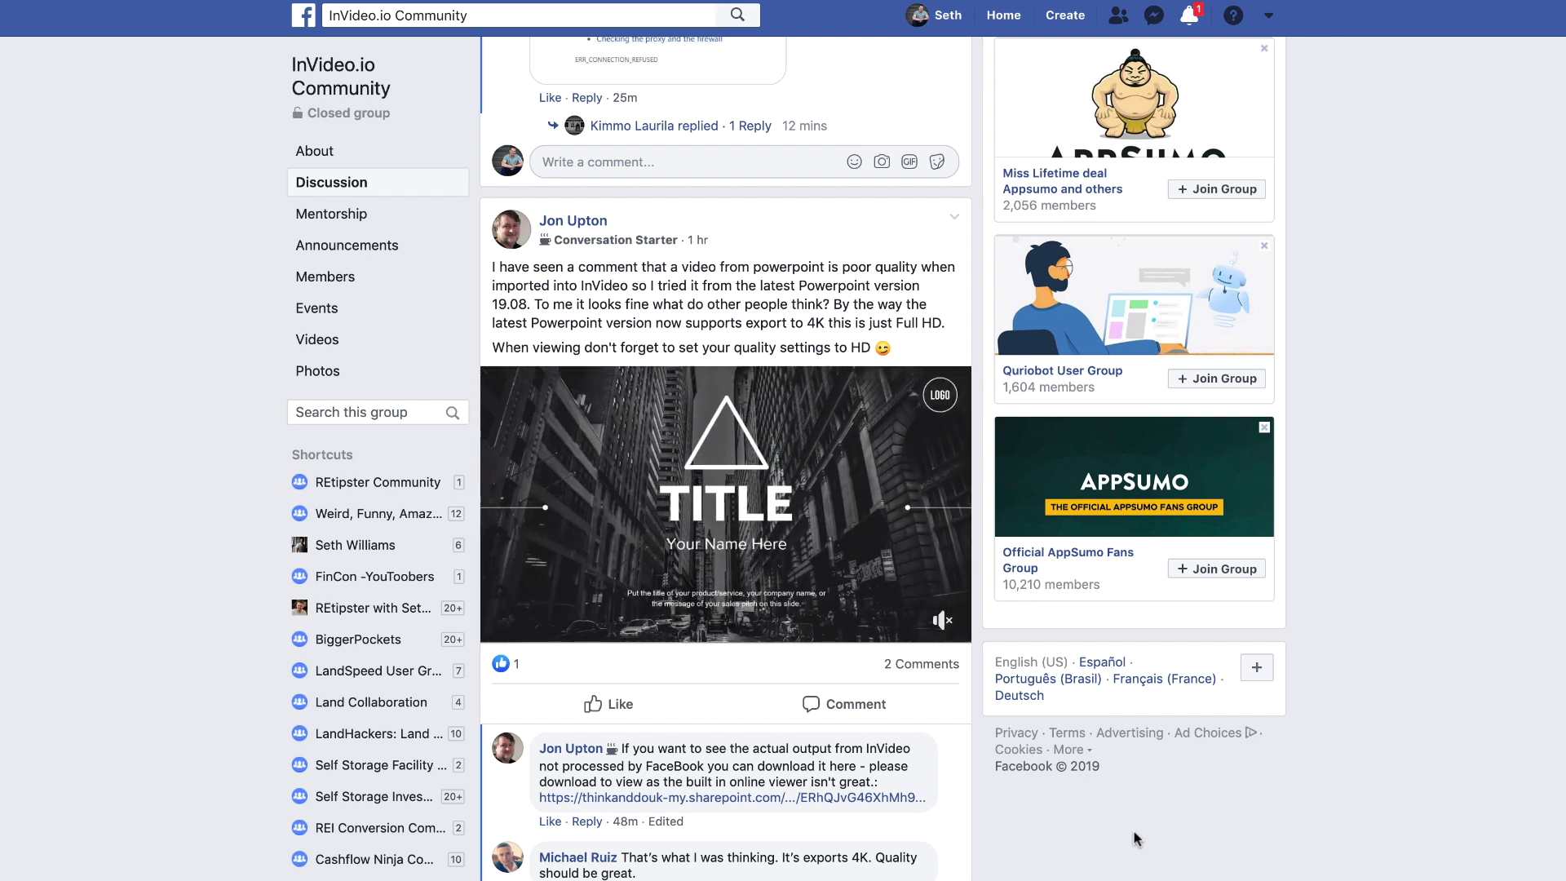
pyautogui.scroll(-10, 1106, 837)
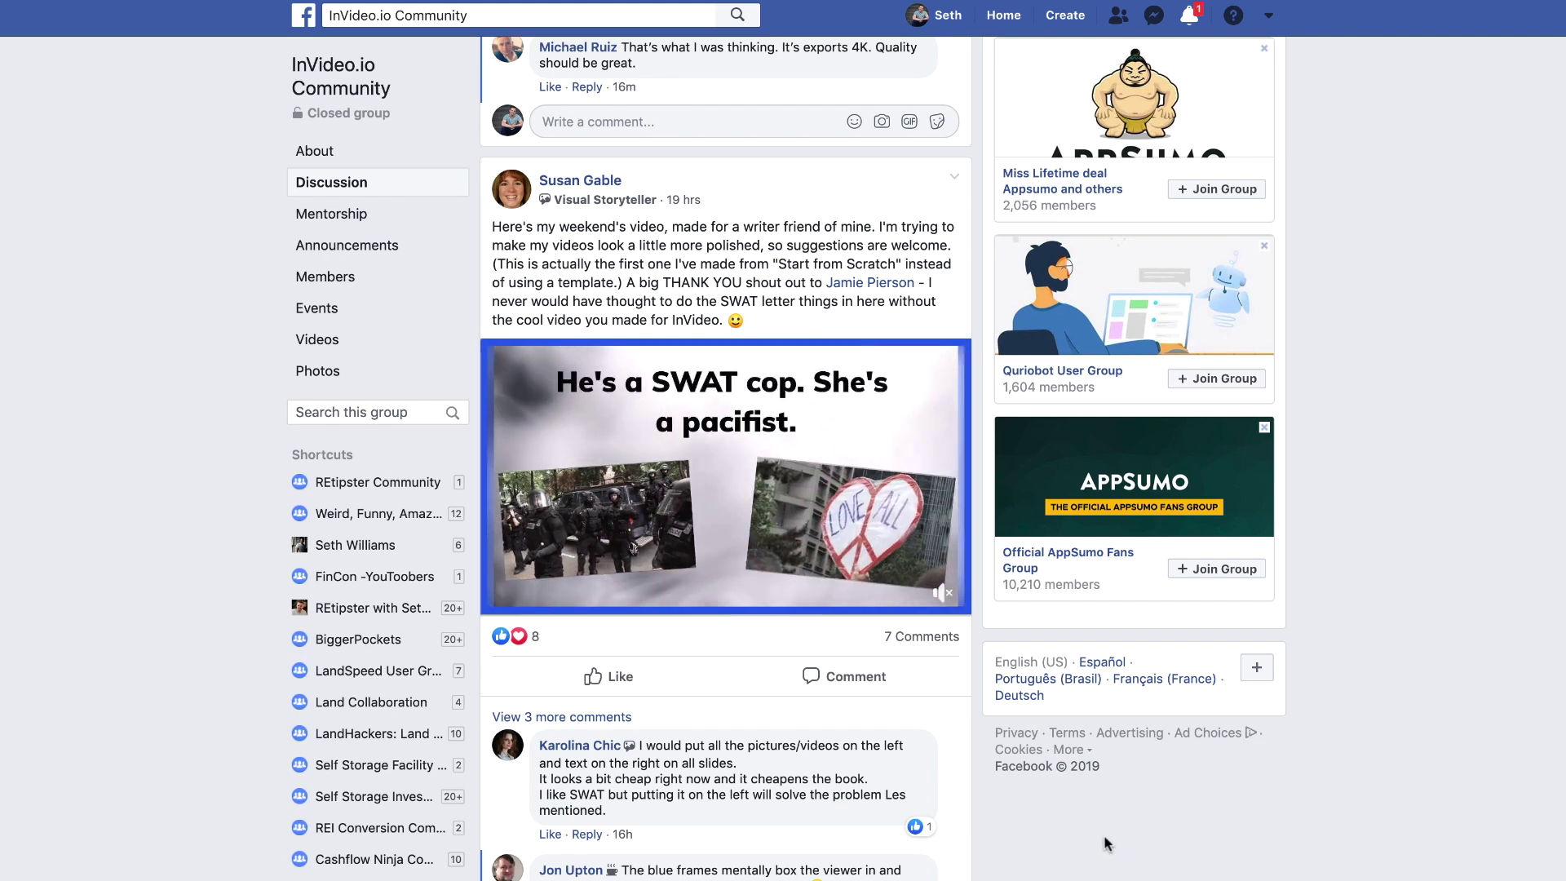
pyautogui.scroll(-20, 1106, 844)
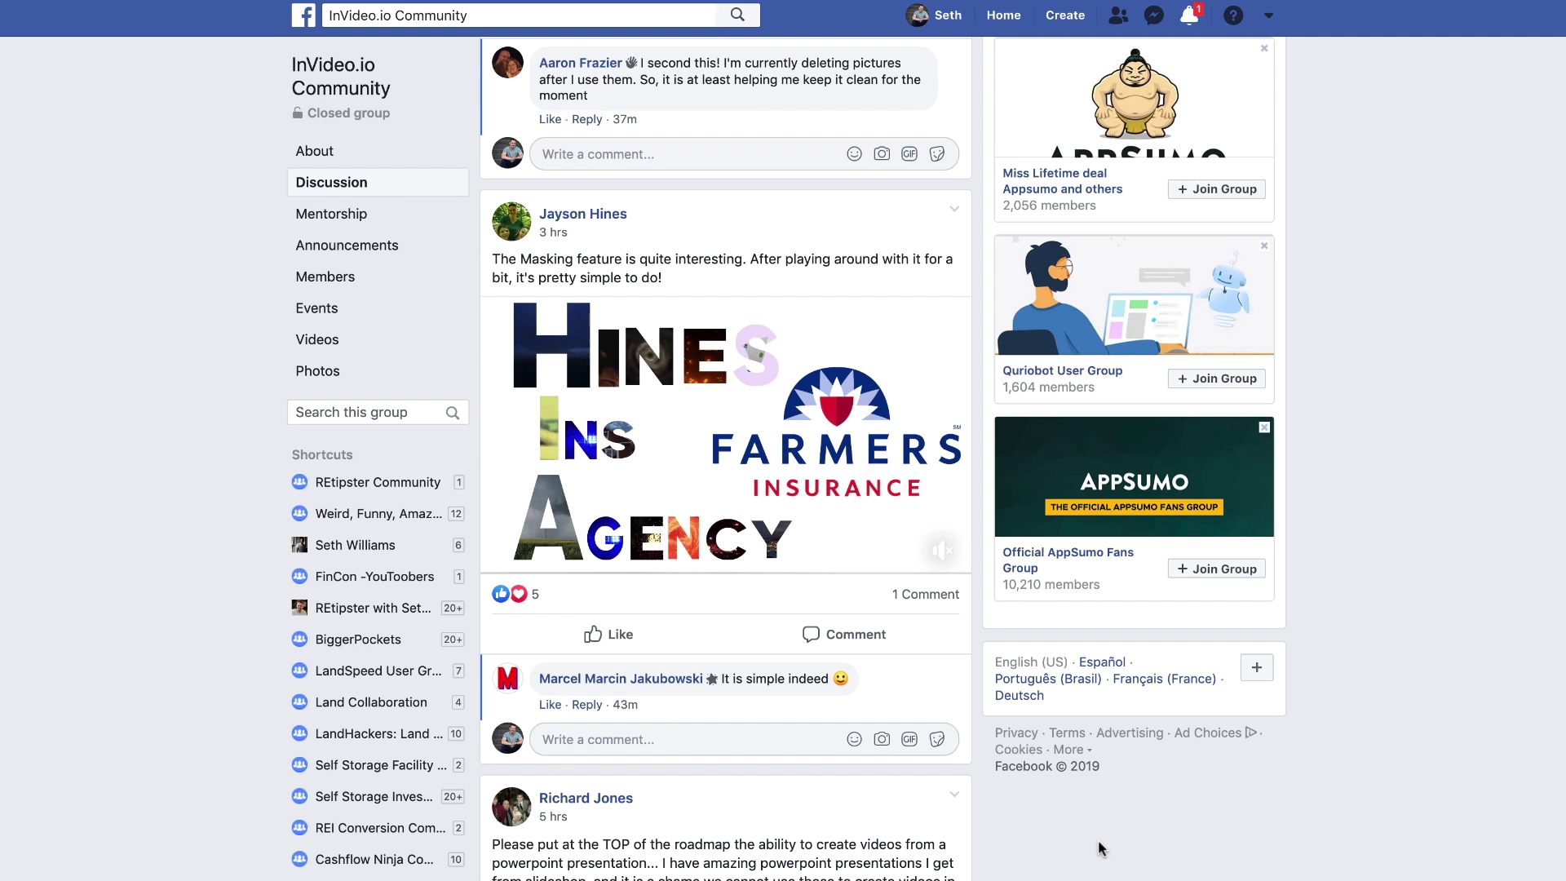
pyautogui.scroll(-12, 1100, 848)
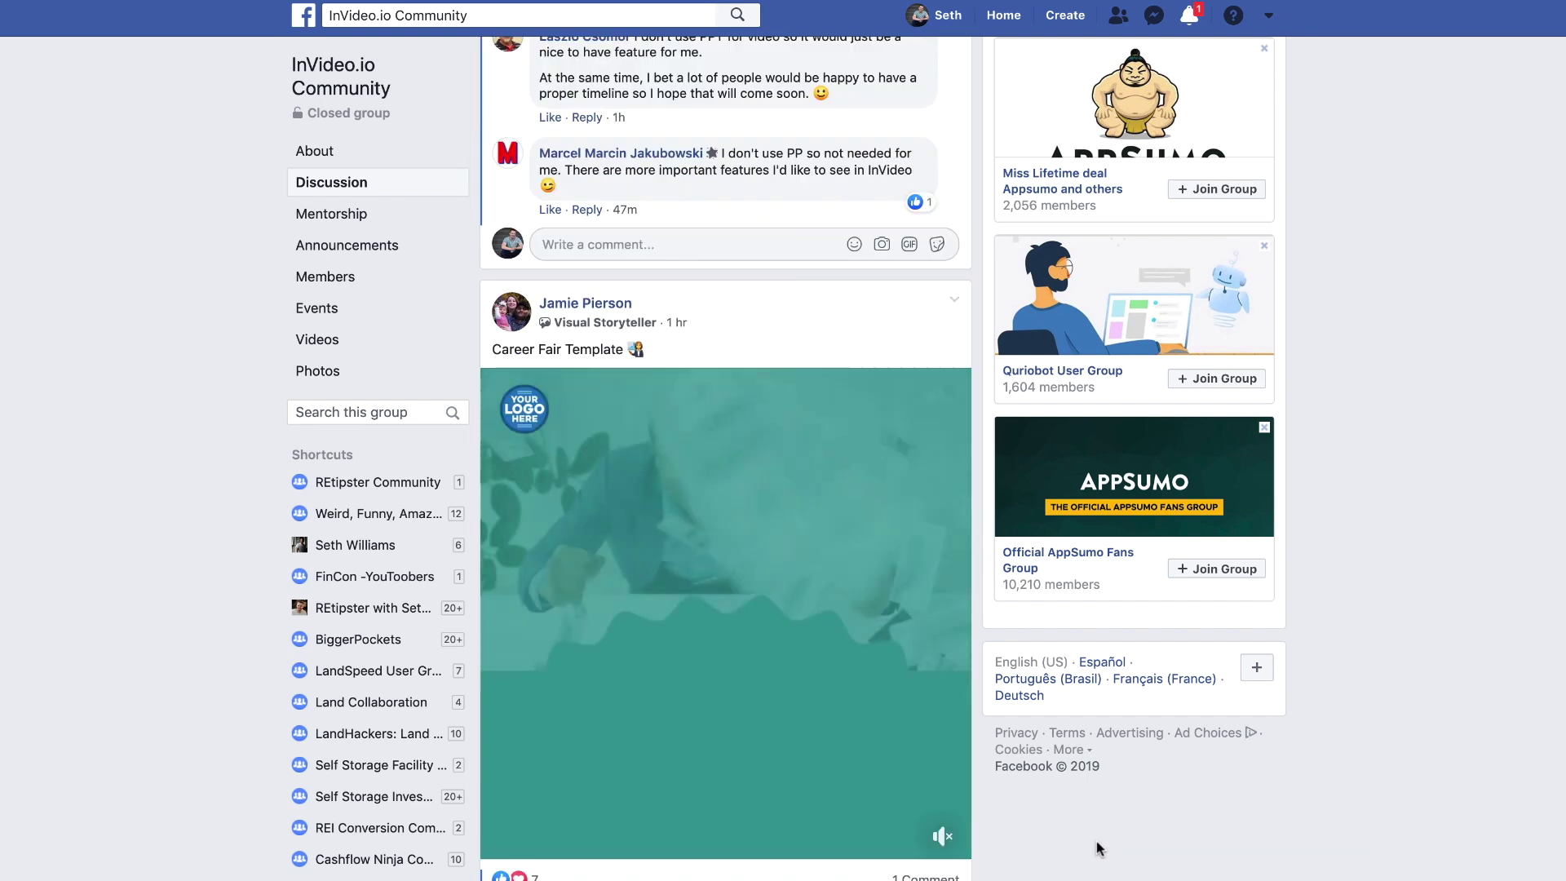
pyautogui.scroll(-1, 1097, 848)
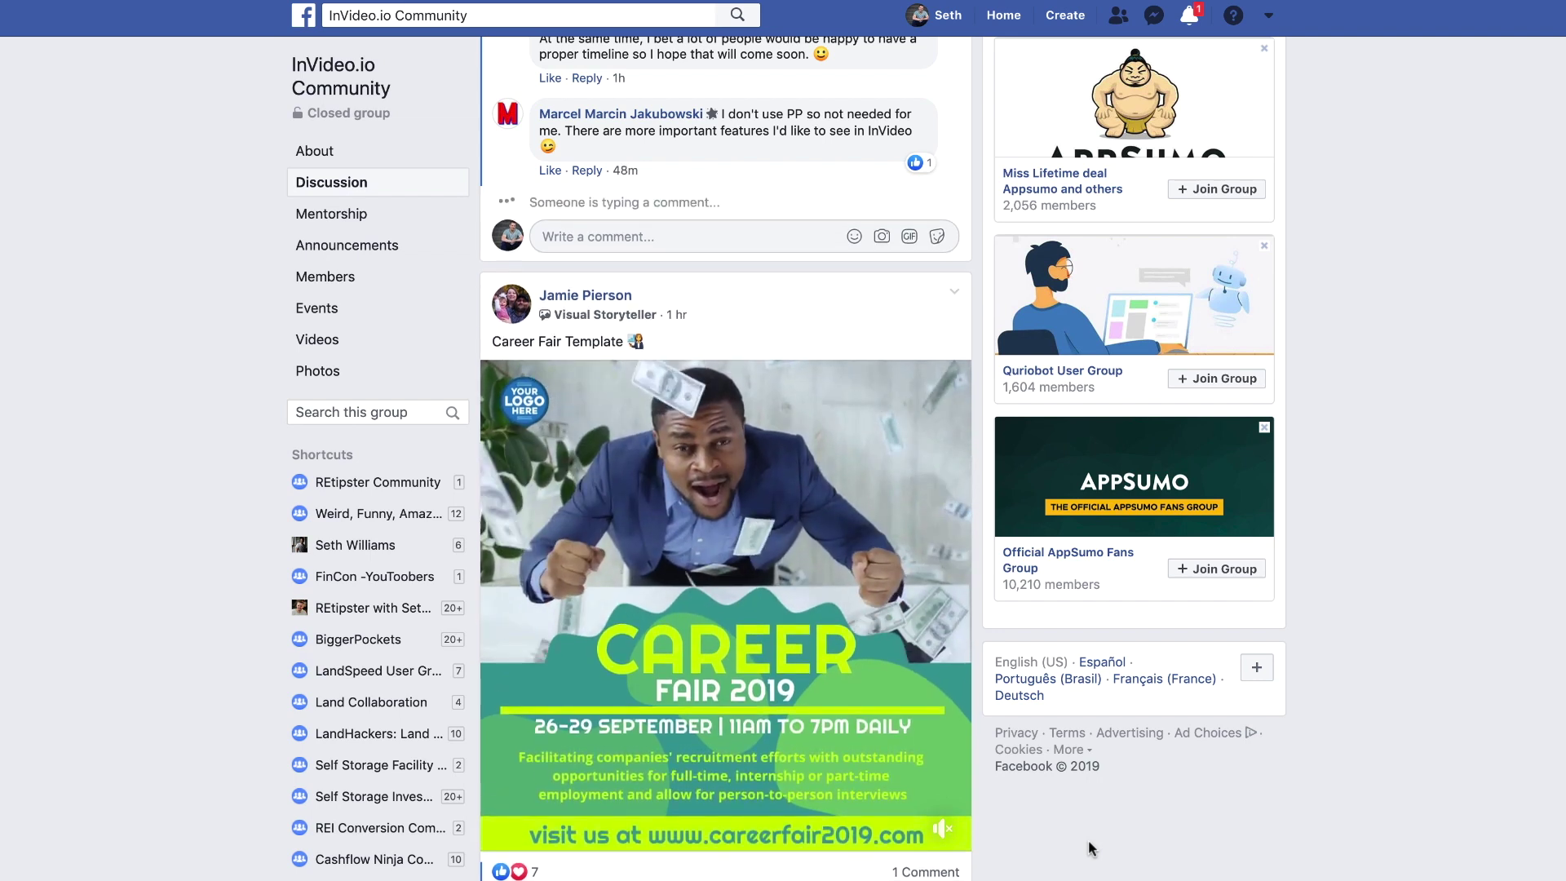
pyautogui.scroll(-15, 1084, 832)
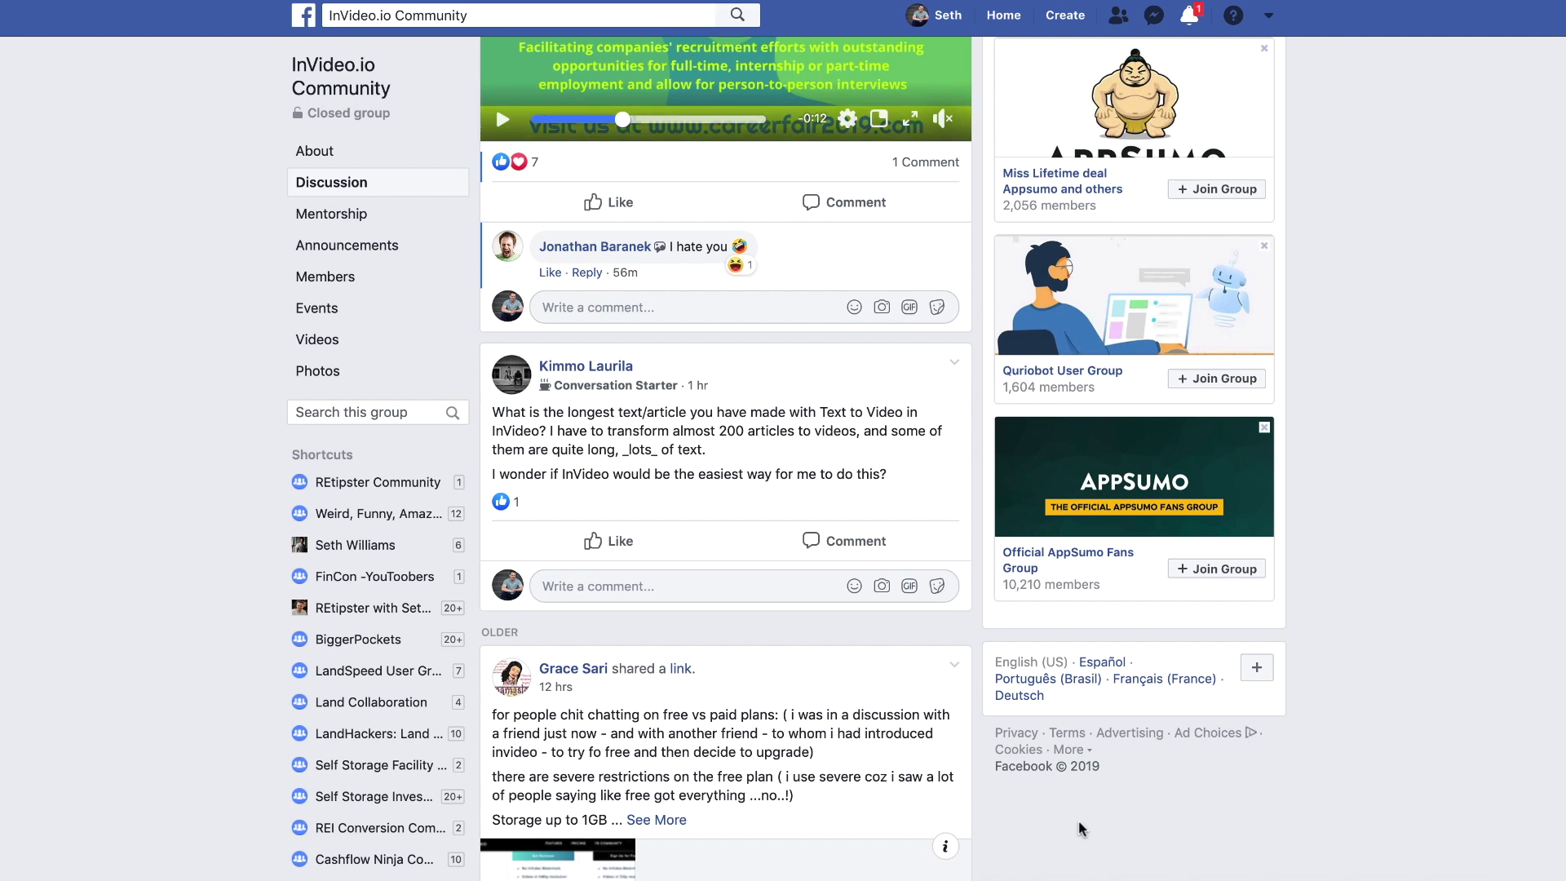
pyautogui.scroll(-20, 1081, 824)
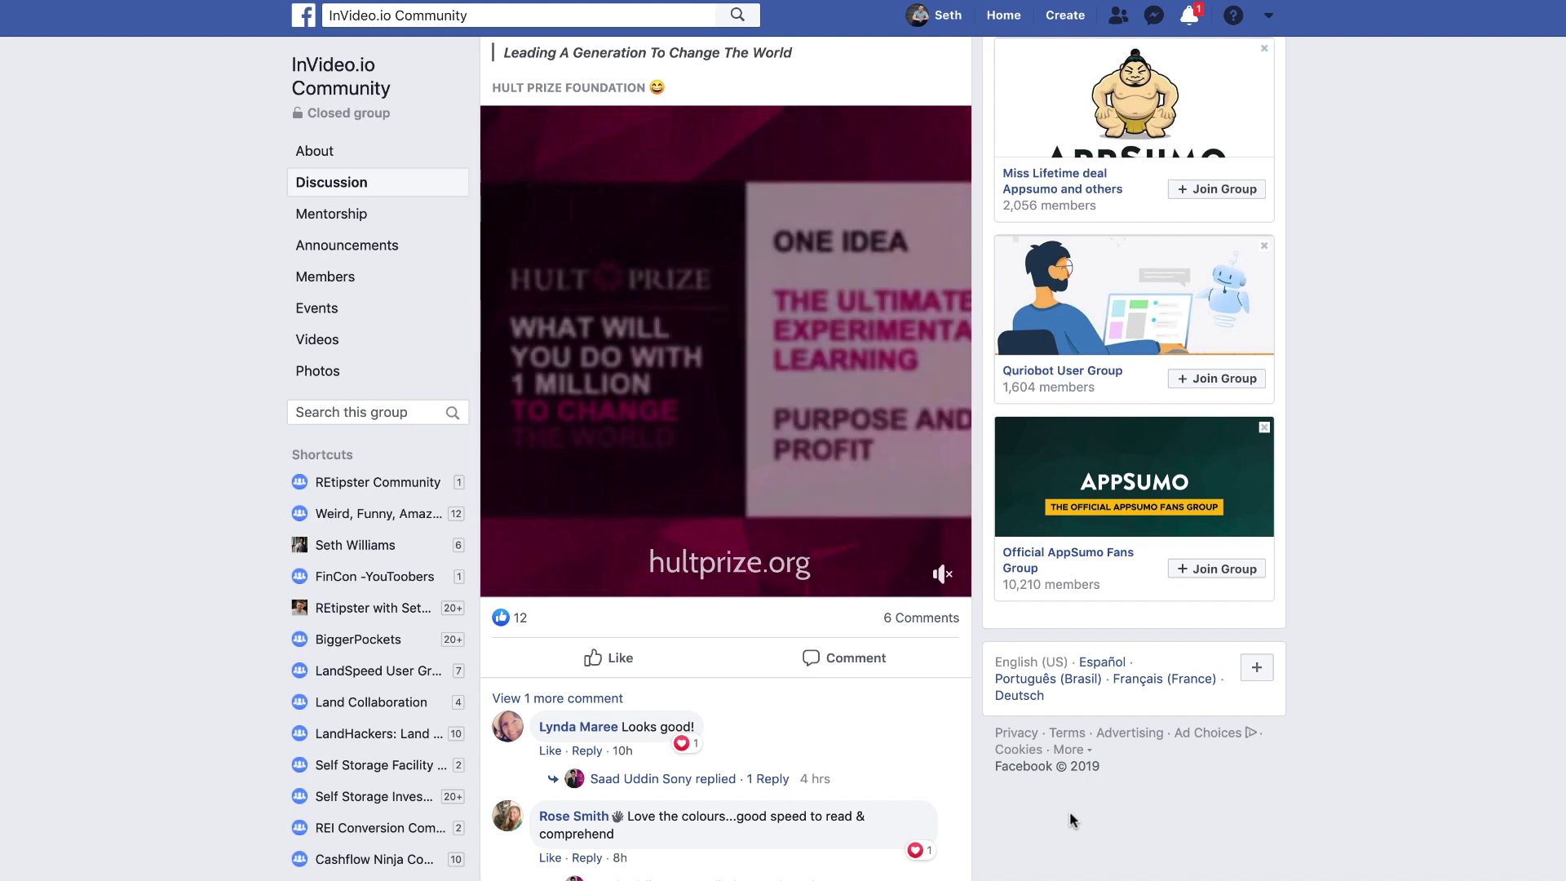
pyautogui.scroll(-10, 1070, 811)
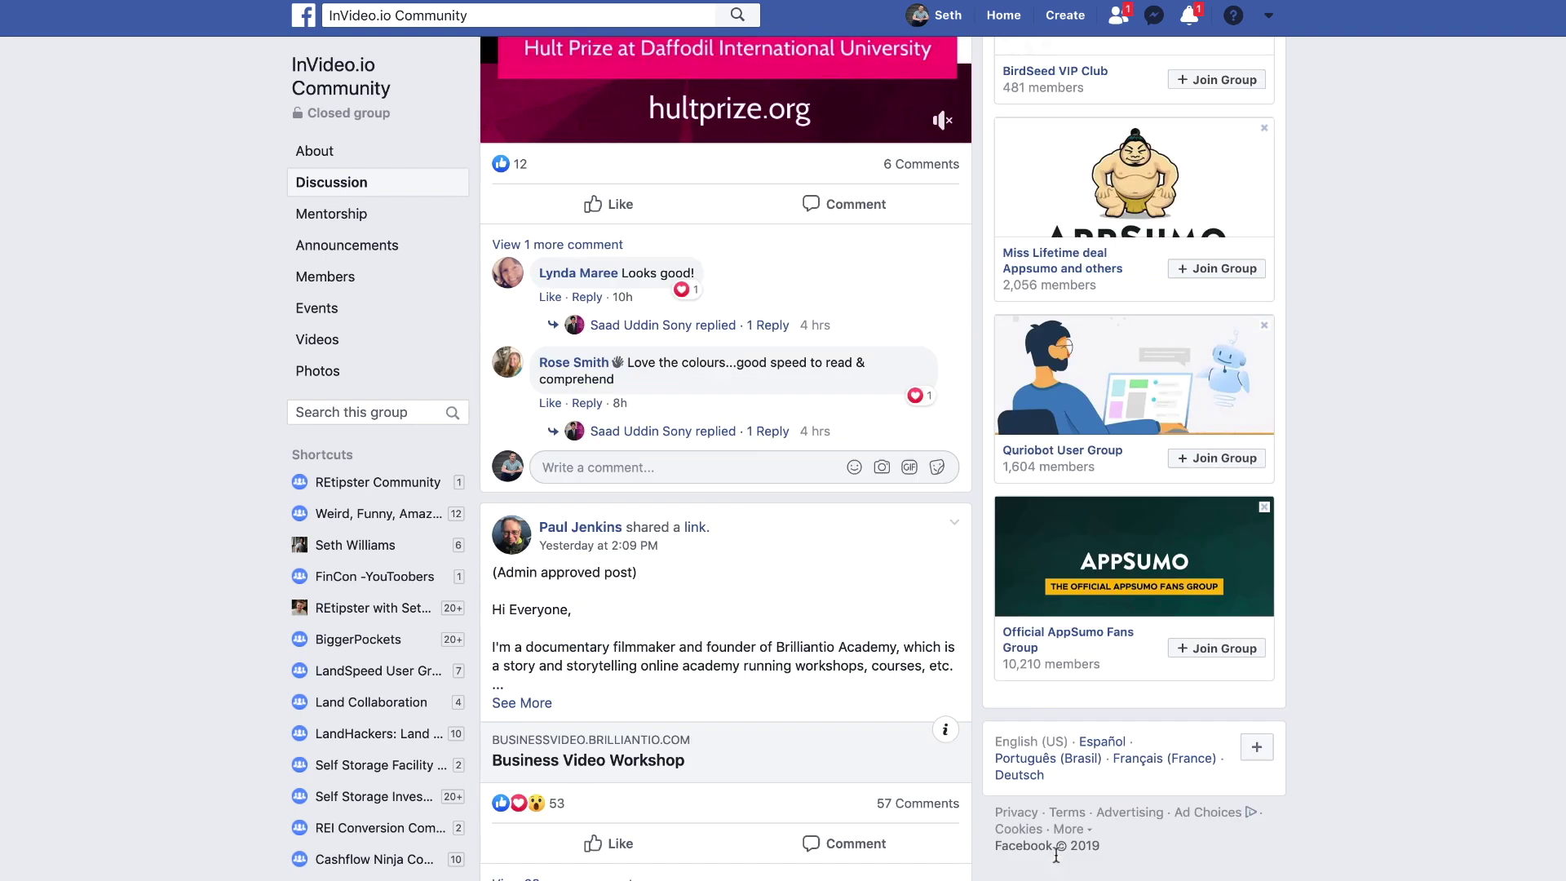
pyautogui.scroll(-9, 1053, 863)
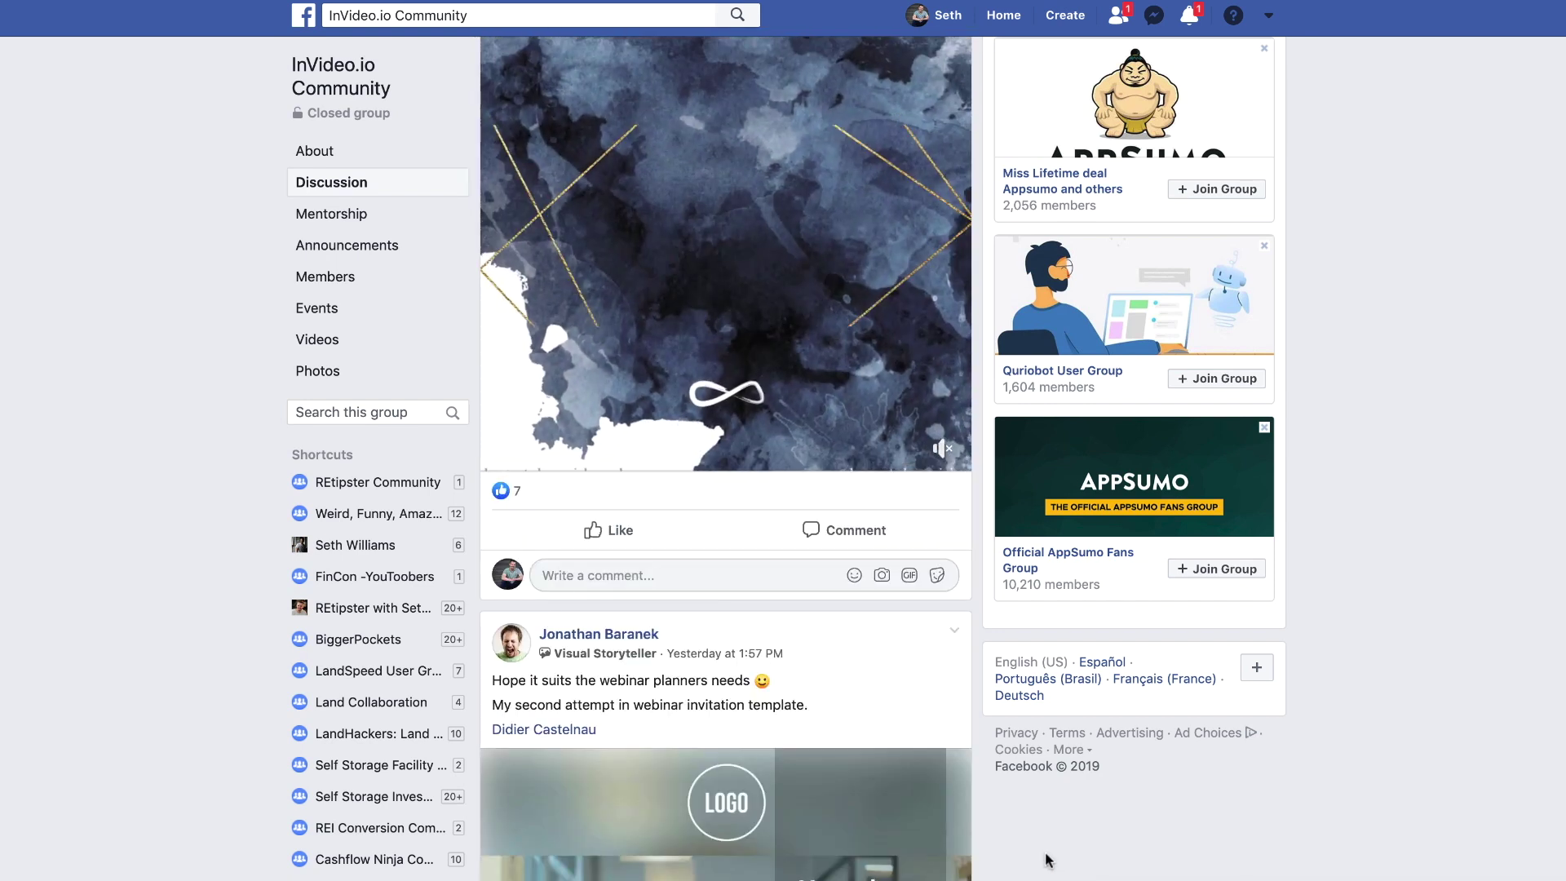
pyautogui.scroll(2, 954, 860)
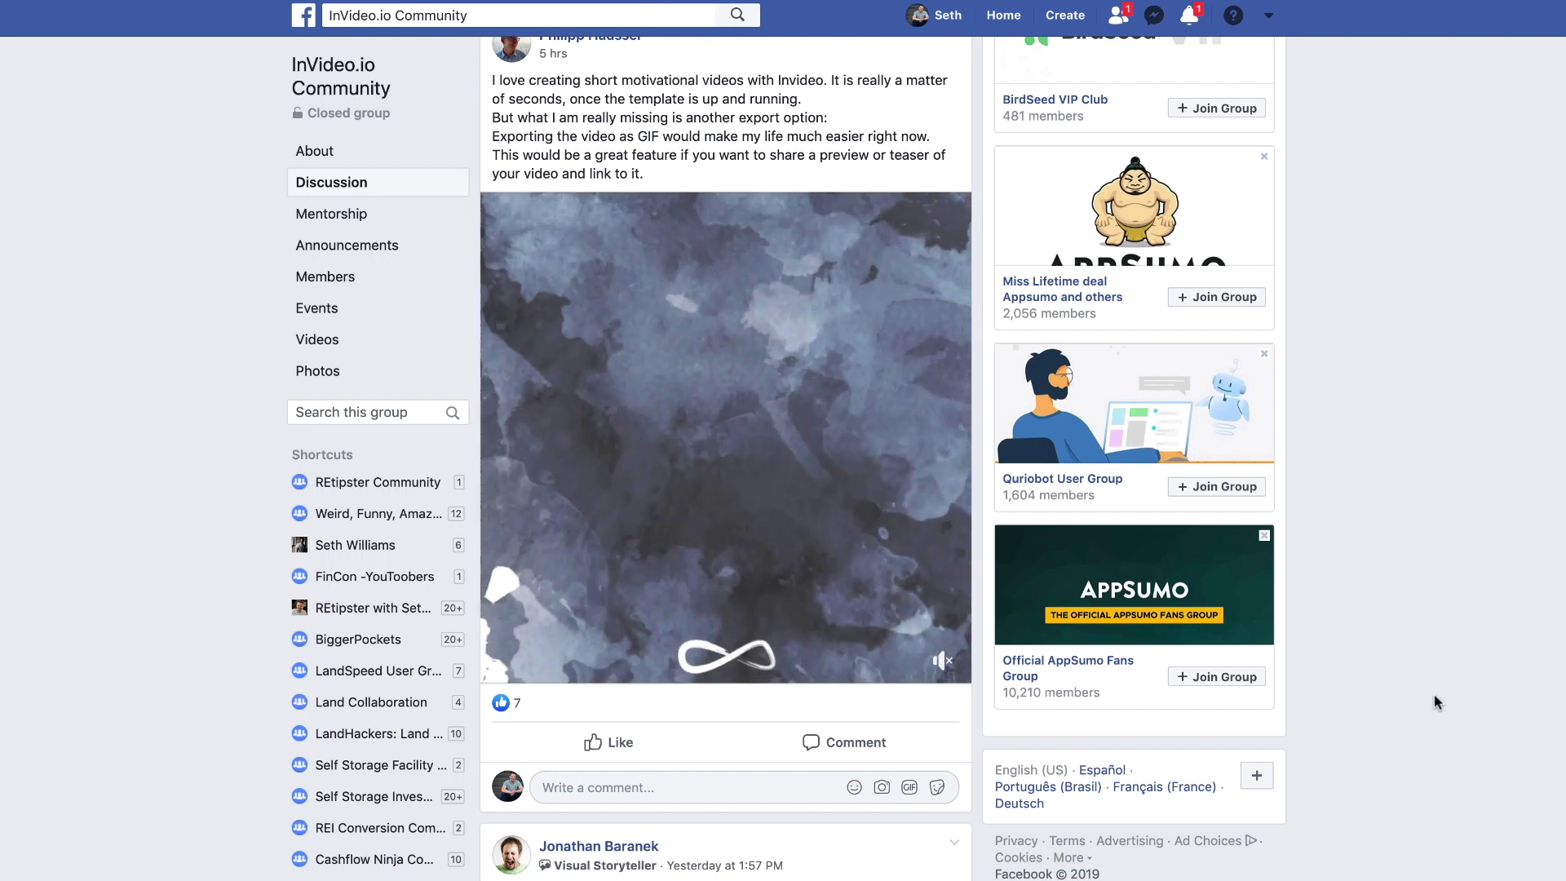
pyautogui.scroll(-15, 1427, 693)
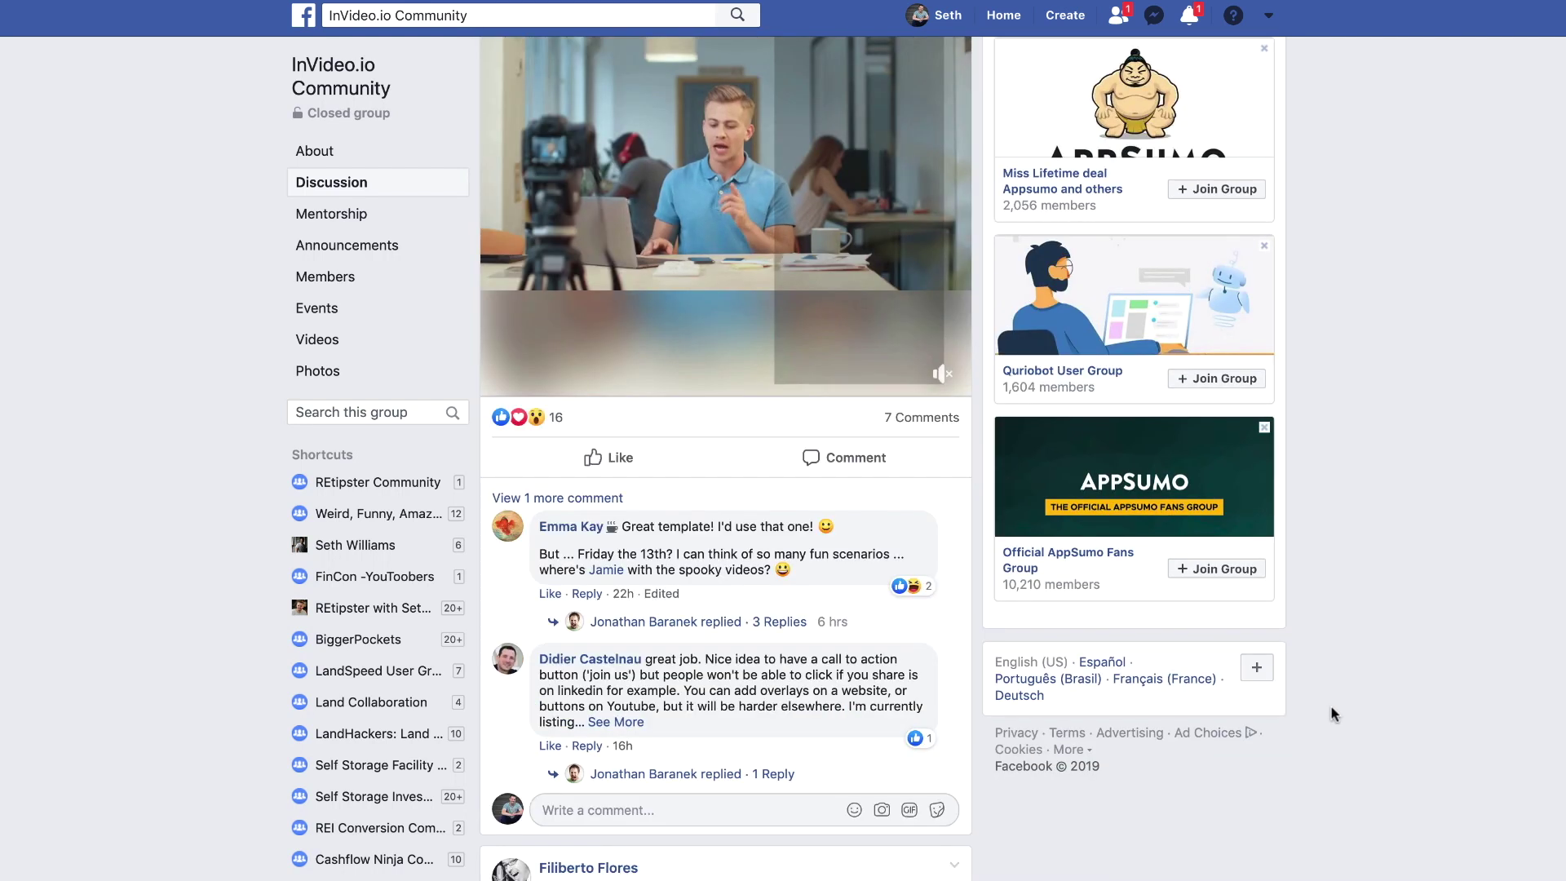
pyautogui.scroll(-3, 1333, 706)
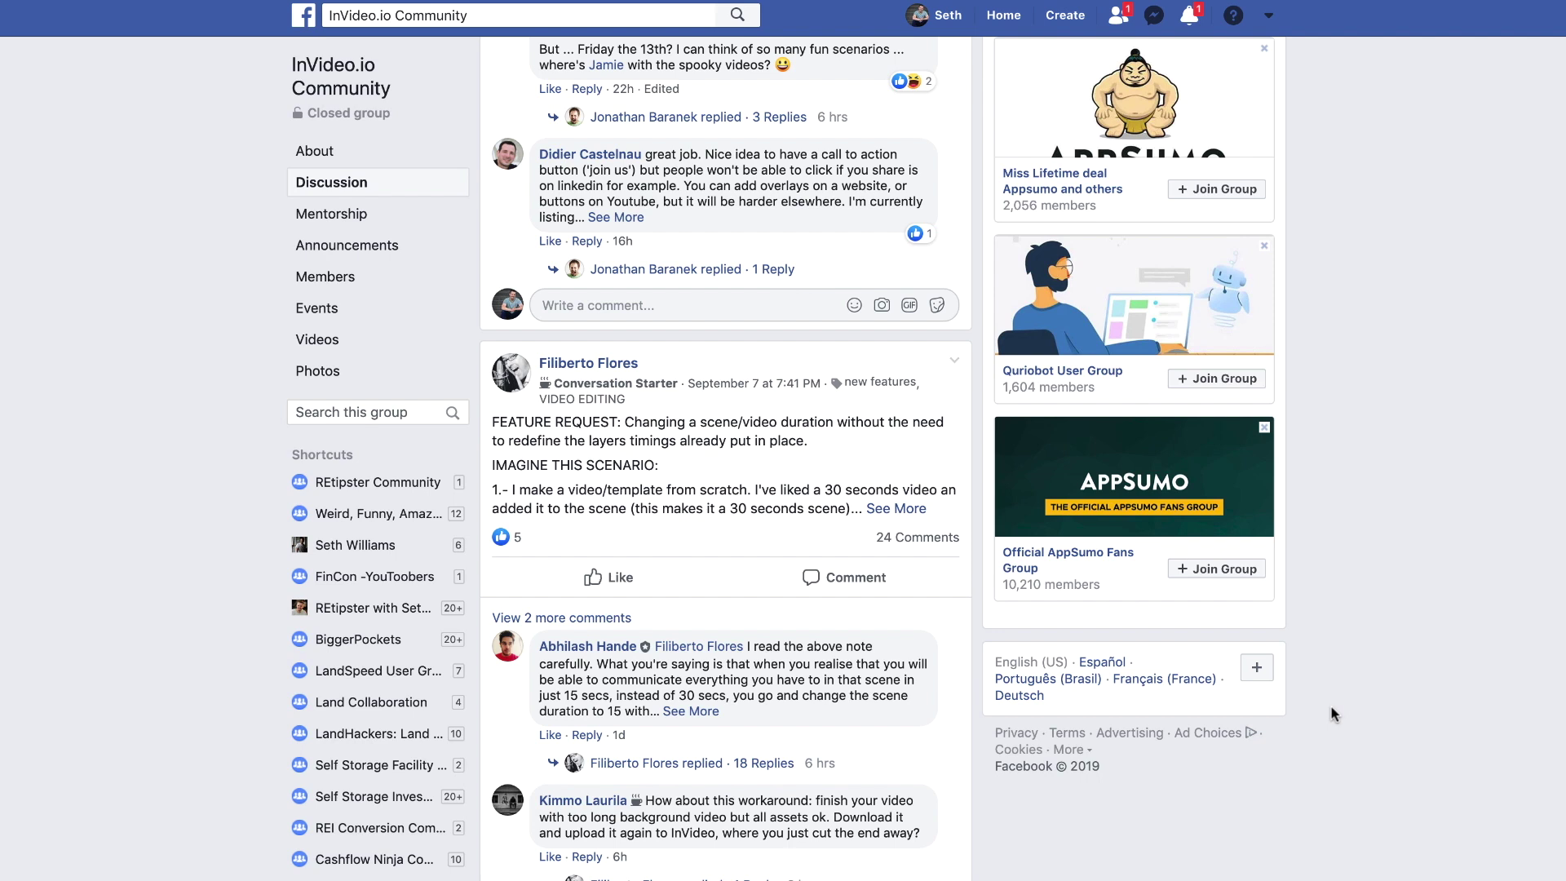
pyautogui.scroll(-8, 1331, 706)
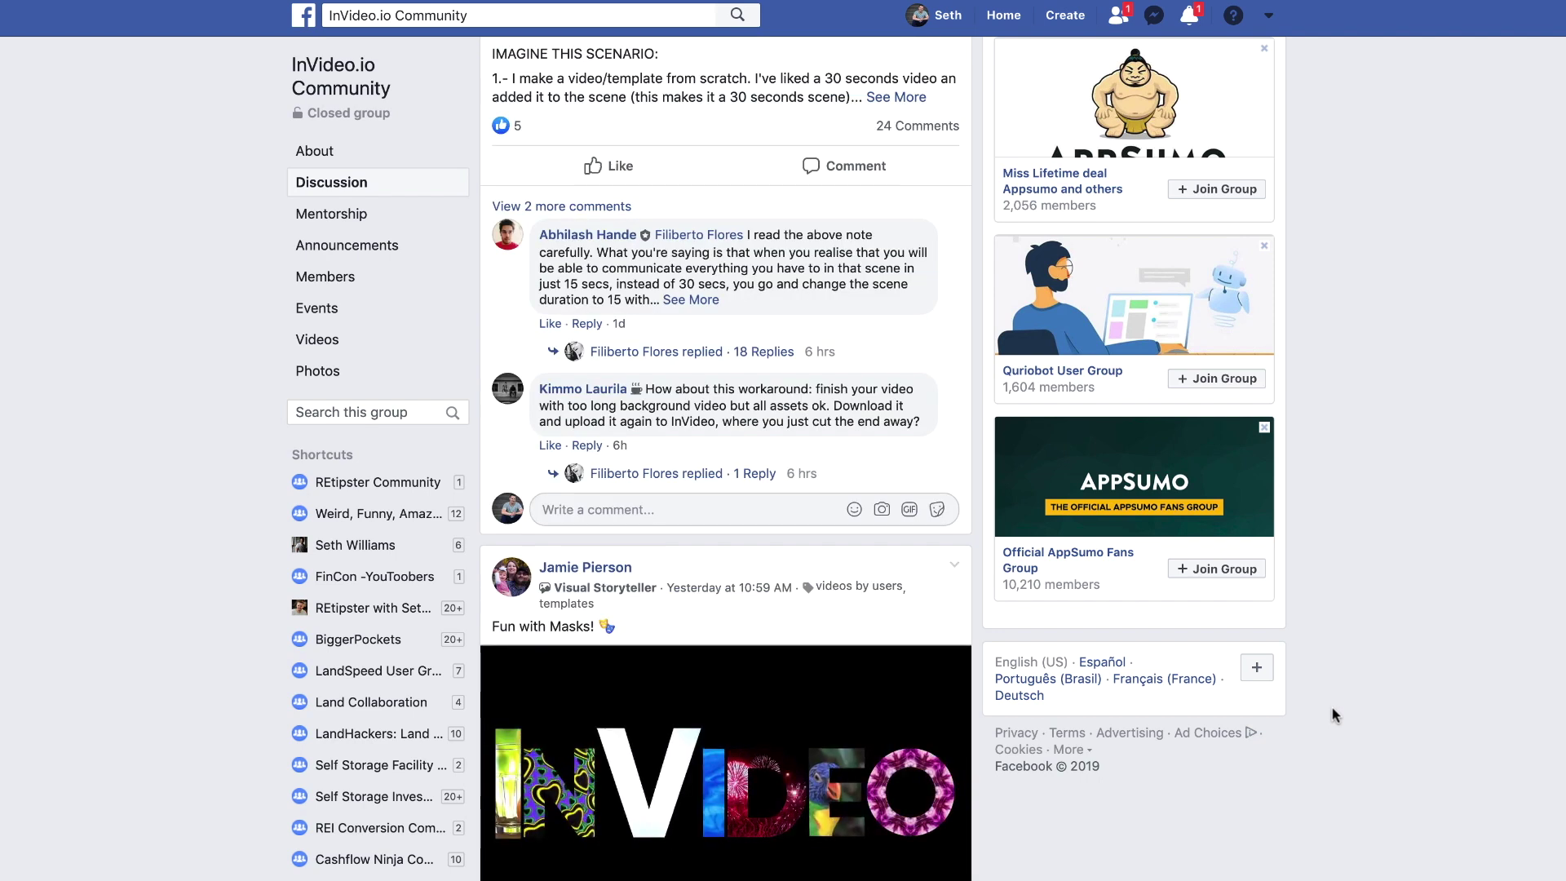
pyautogui.scroll(-3, 1333, 707)
pyautogui.scroll(-6, 1349, 502)
pyautogui.scroll(-5, 1349, 512)
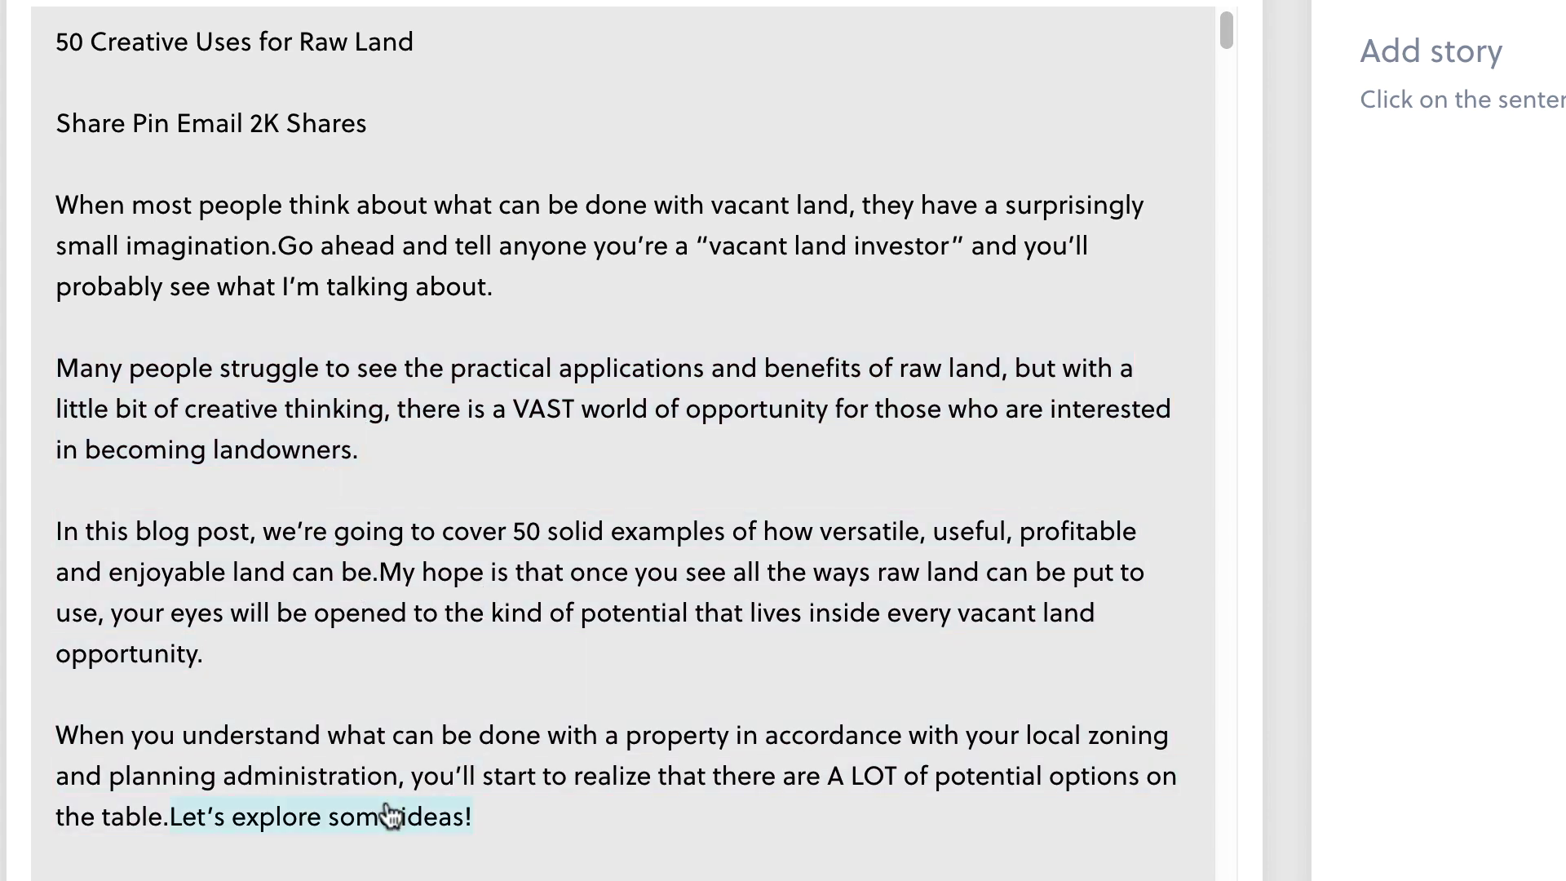
# Step: Add the fetched article's opening sentence, "When most people think about what can be done with vacant land…", as a scene
pyautogui.click(172, 208)
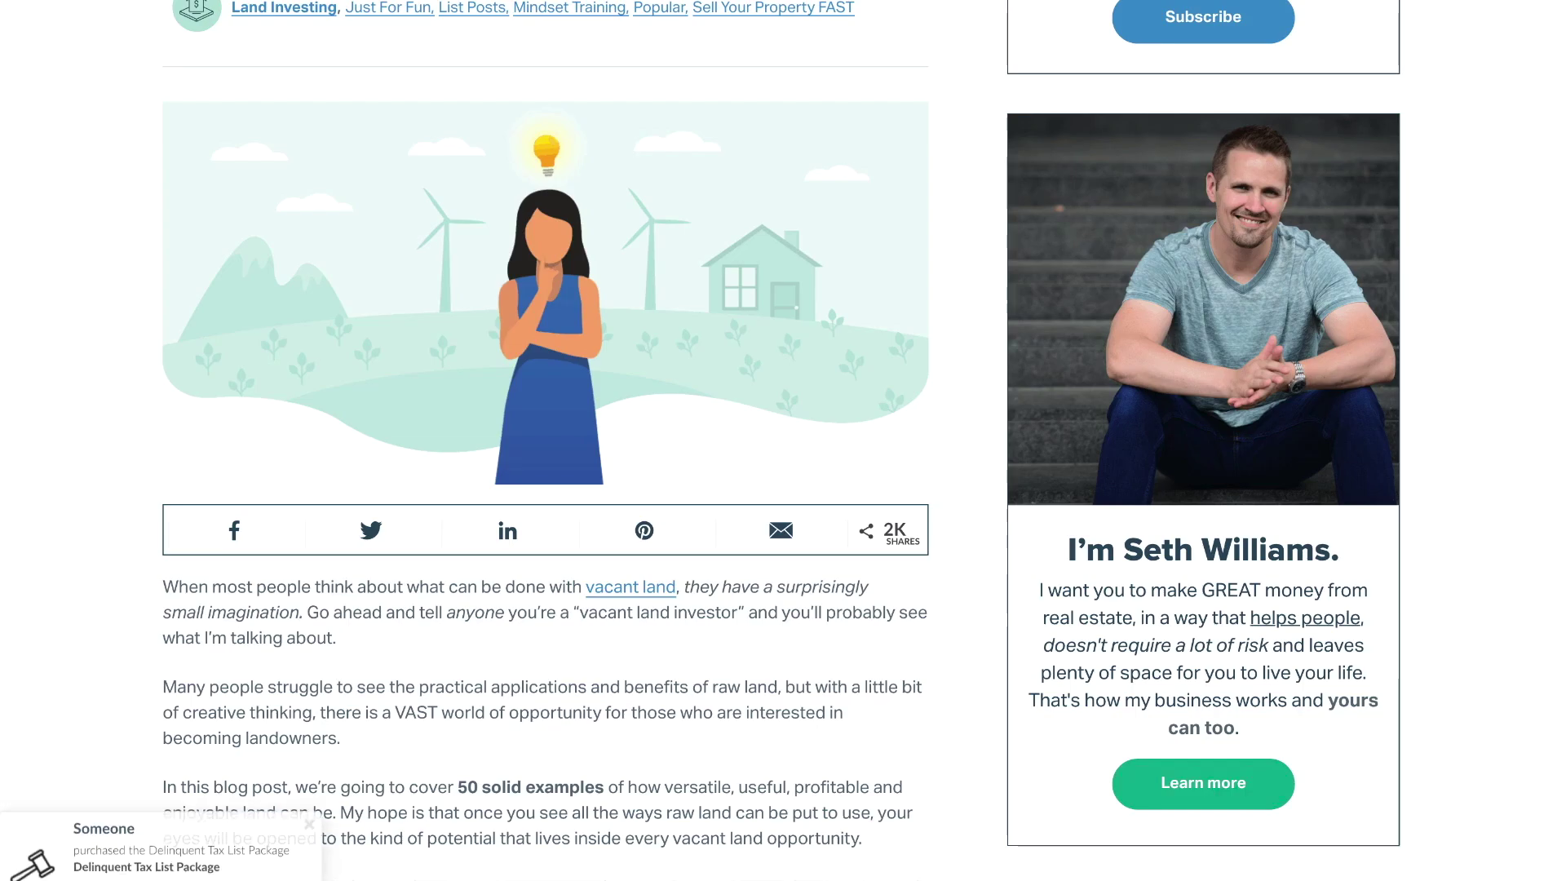
# Step: Switch to the REtipster article "50 Creative Uses for Raw Land" and look through its numbered sections and images
pyautogui.scroll(4, 850, 690)
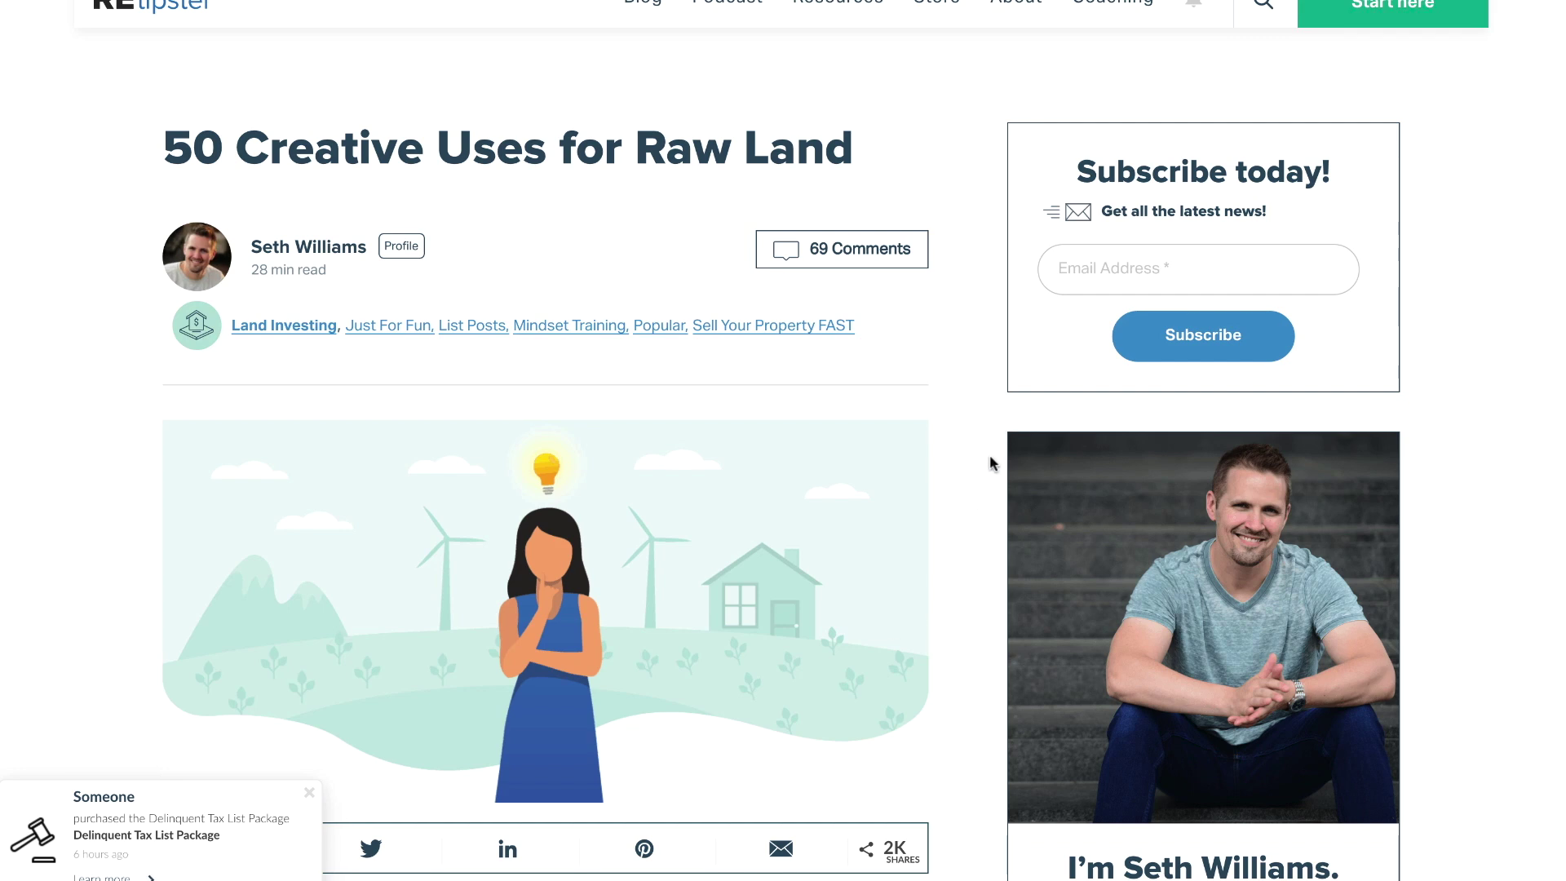
pyautogui.scroll(-20, 966, 530)
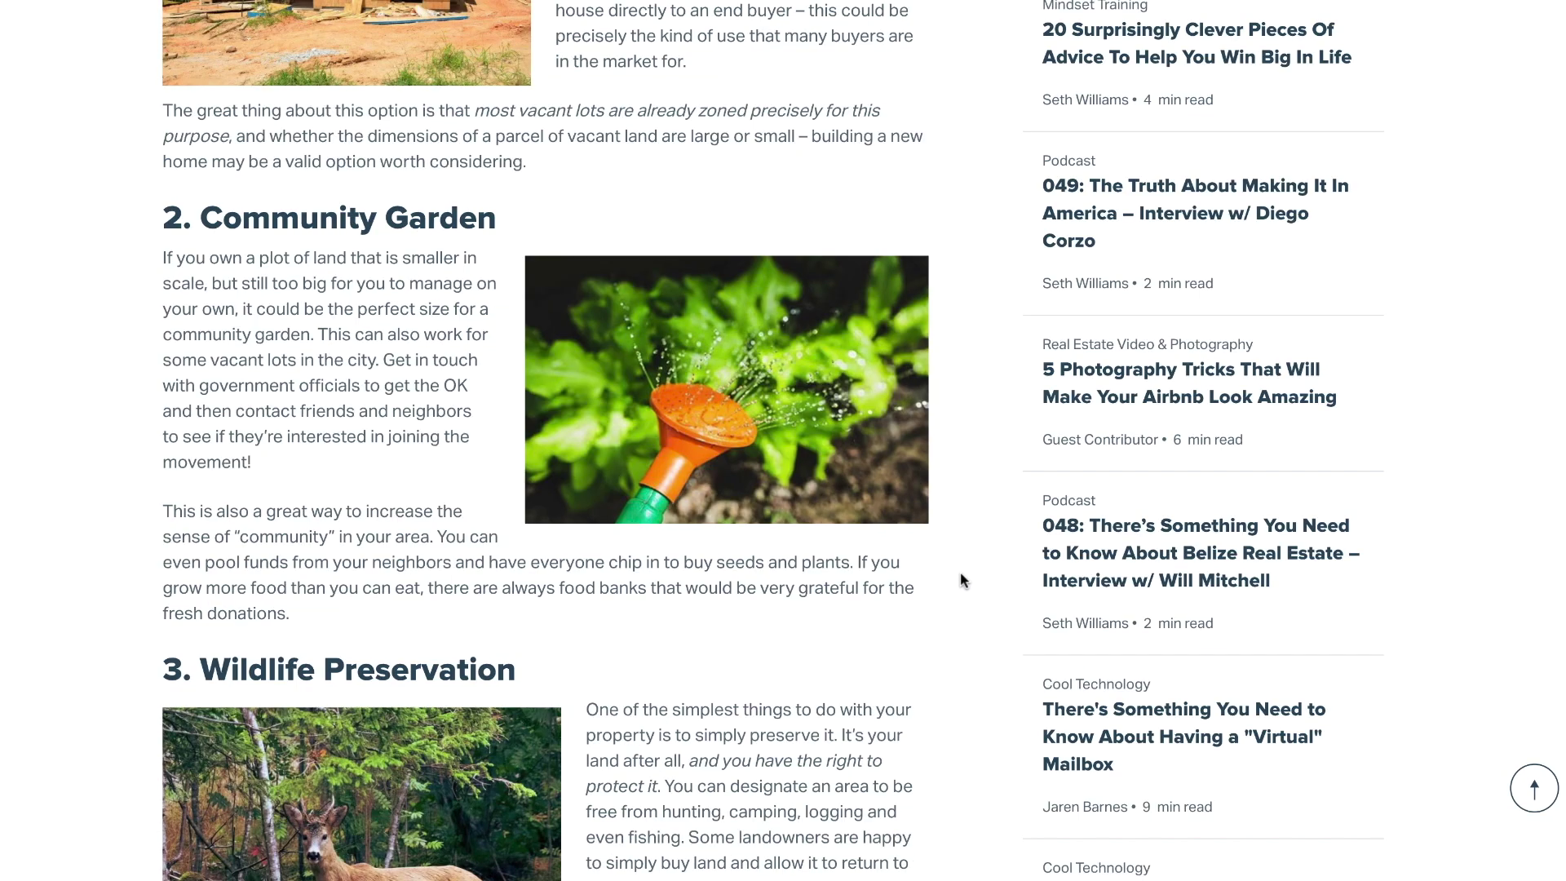
pyautogui.scroll(-15, 961, 586)
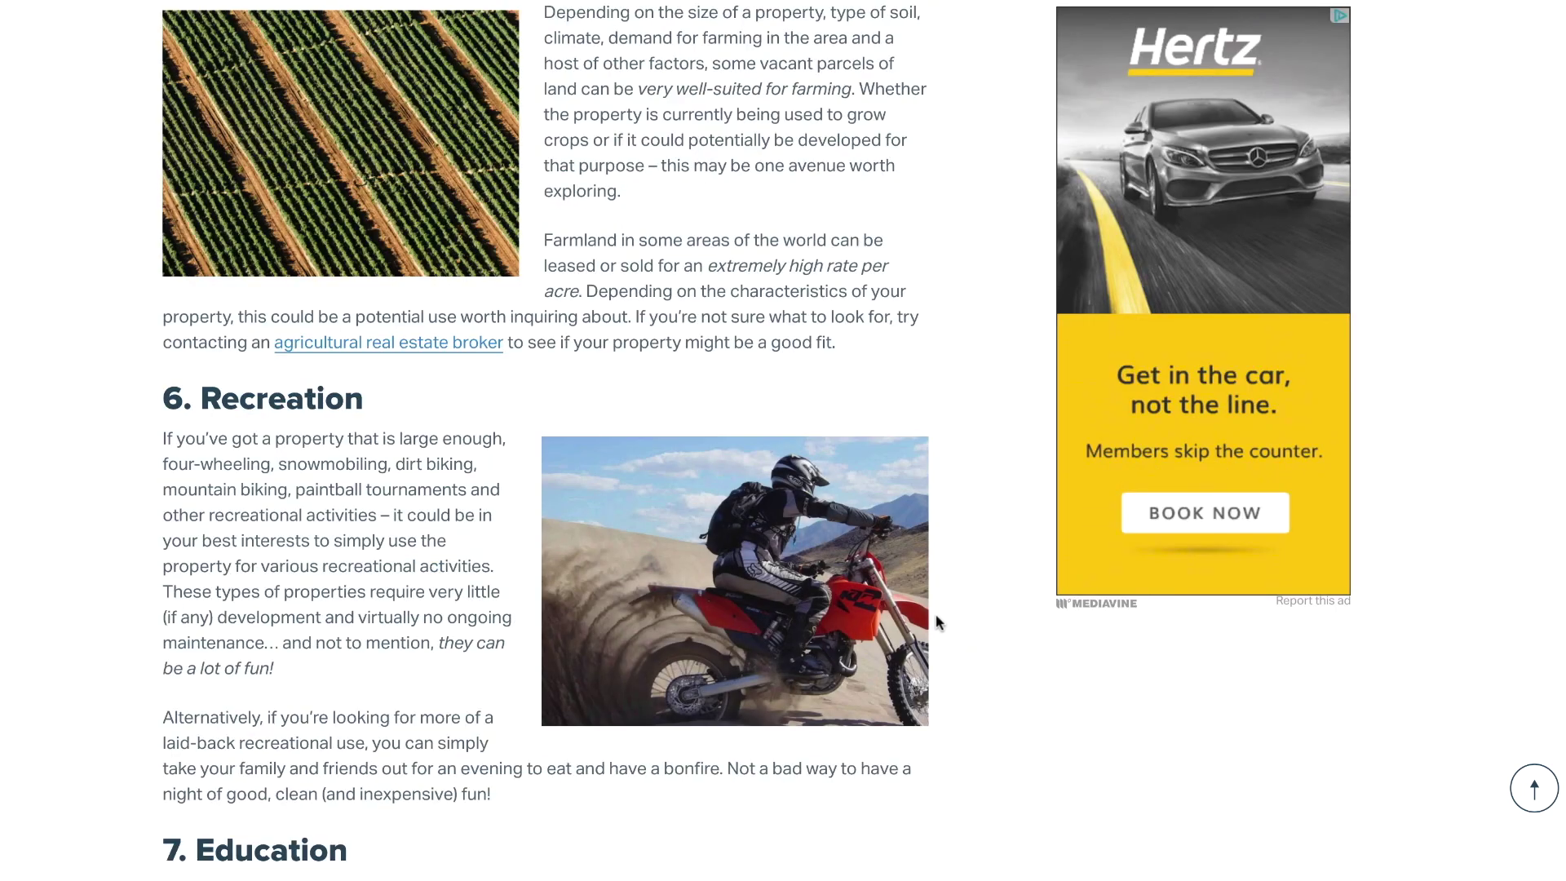
pyautogui.scroll(-5, 934, 620)
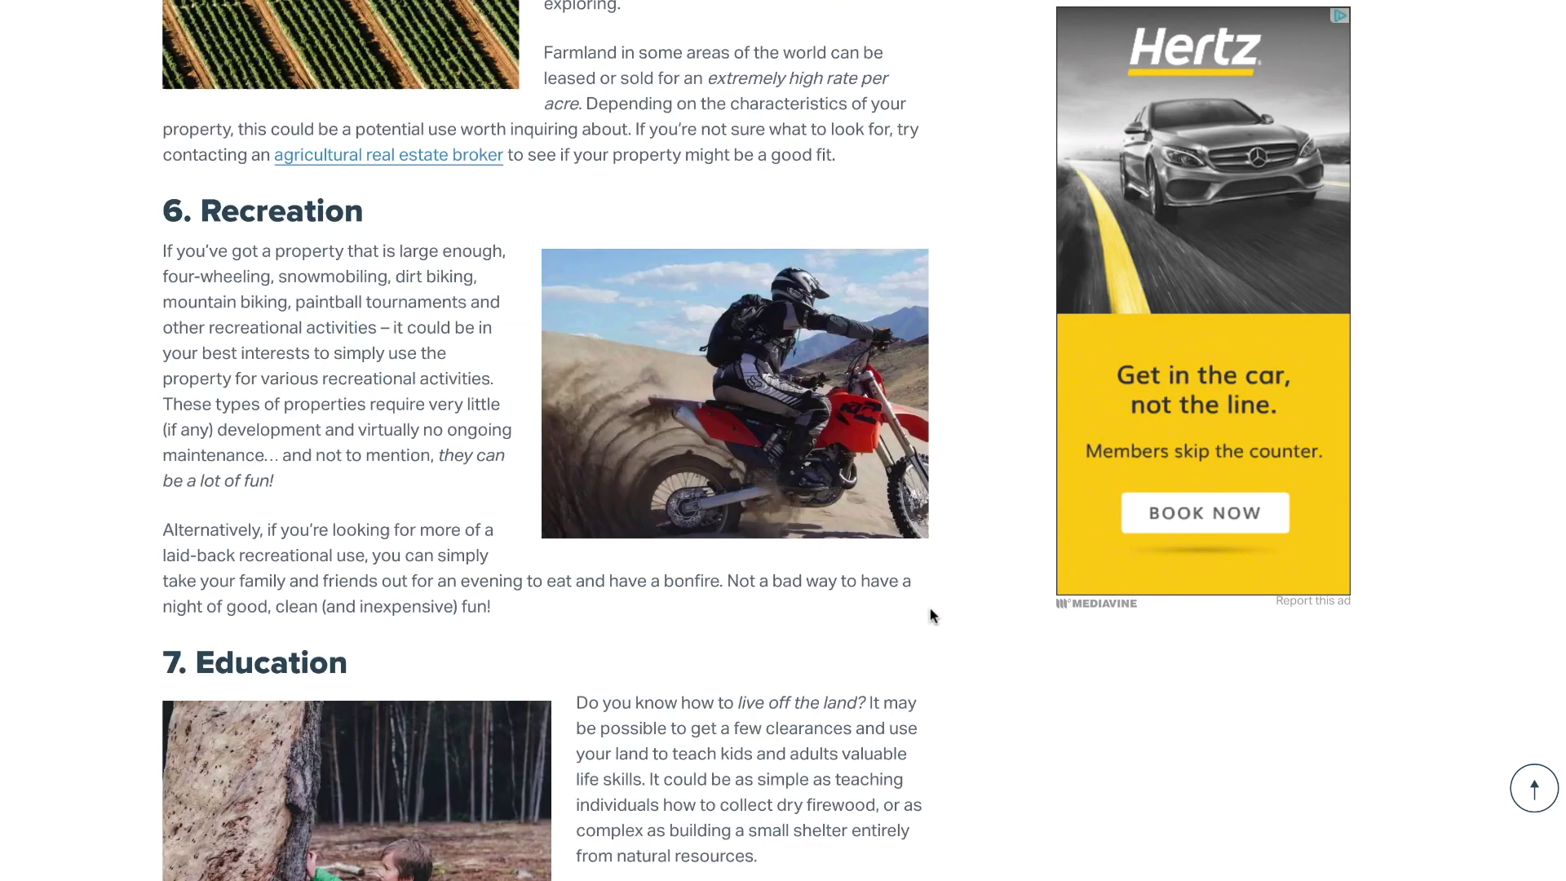
pyautogui.scroll(20, 930, 619)
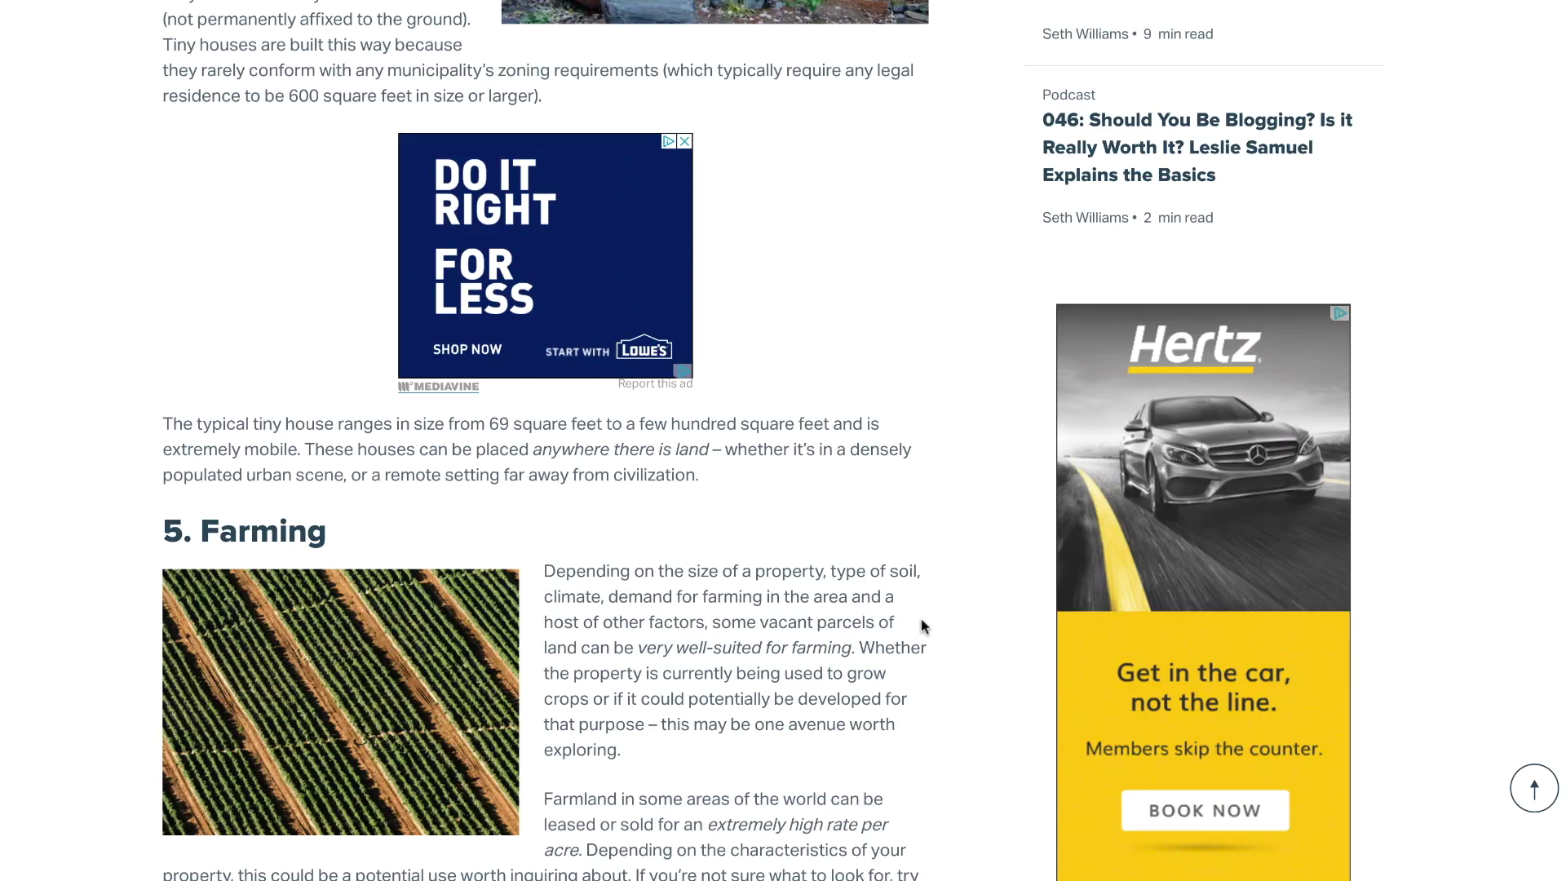
pyautogui.scroll(1, 930, 652)
pyautogui.scroll(10, 840, 465)
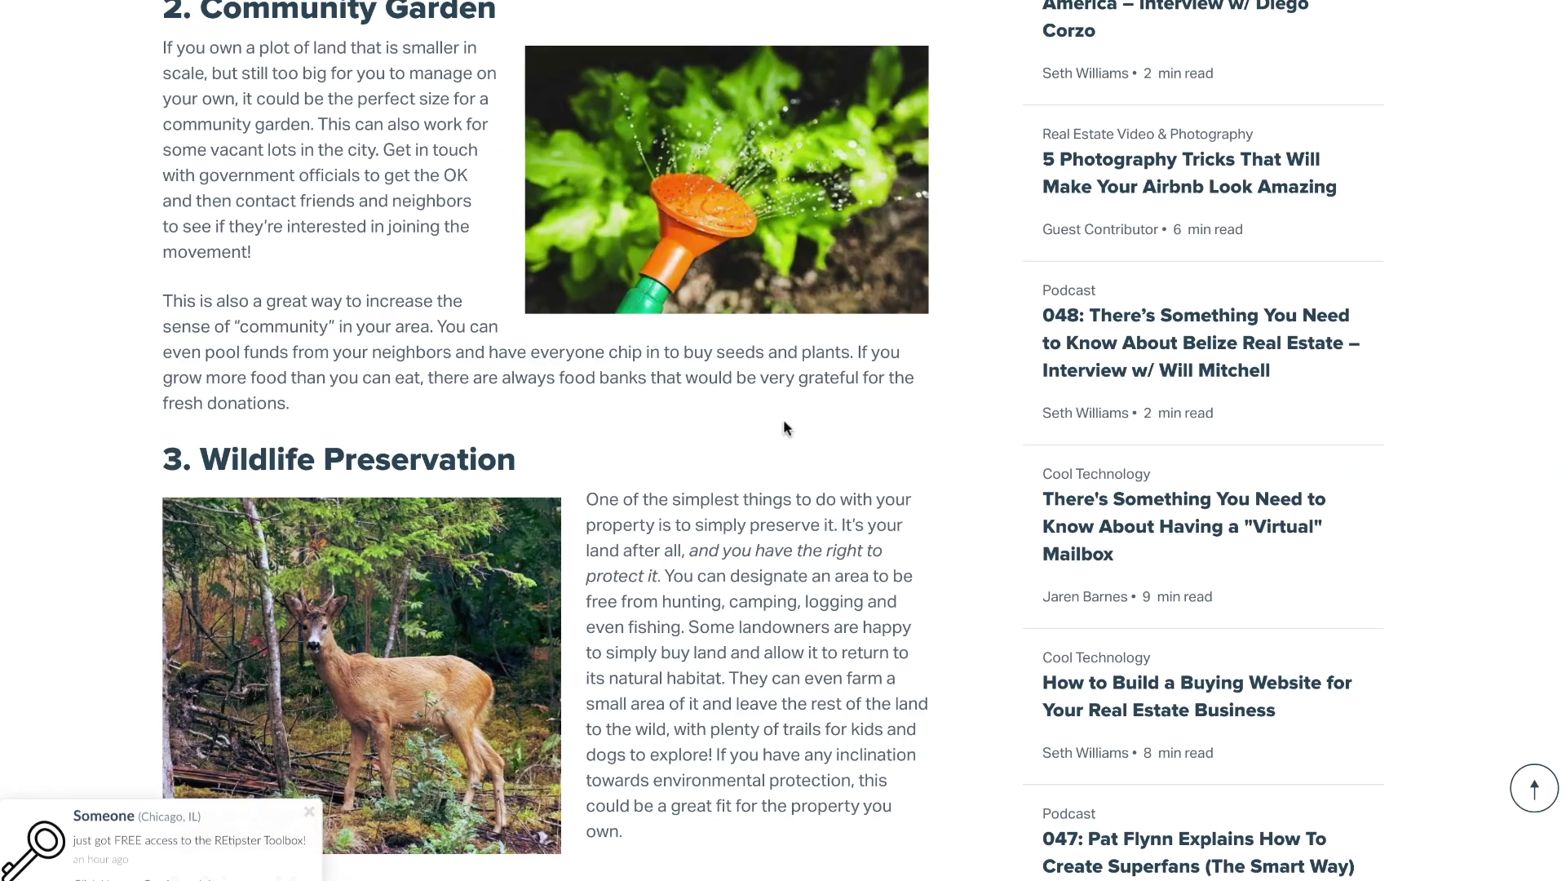
pyautogui.scroll(1, 655, 575)
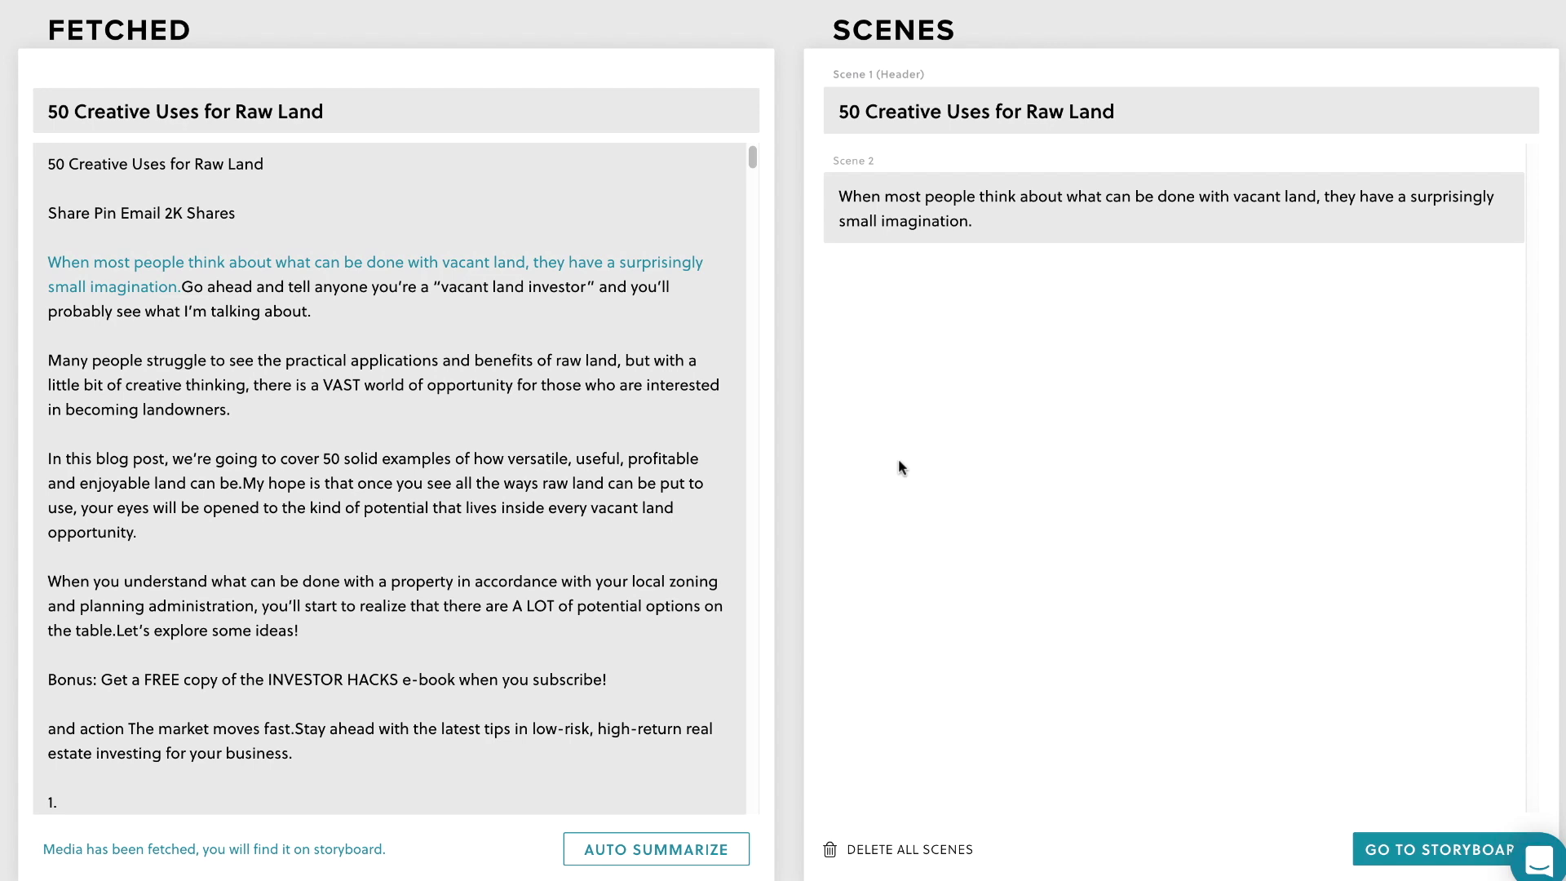
# Step: Add the "When you understand what can be done…" sentence as a scene and reword Scene 2 to "Most people have a surprisingly small imagination when it comes to land."
pyautogui.click(277, 593)
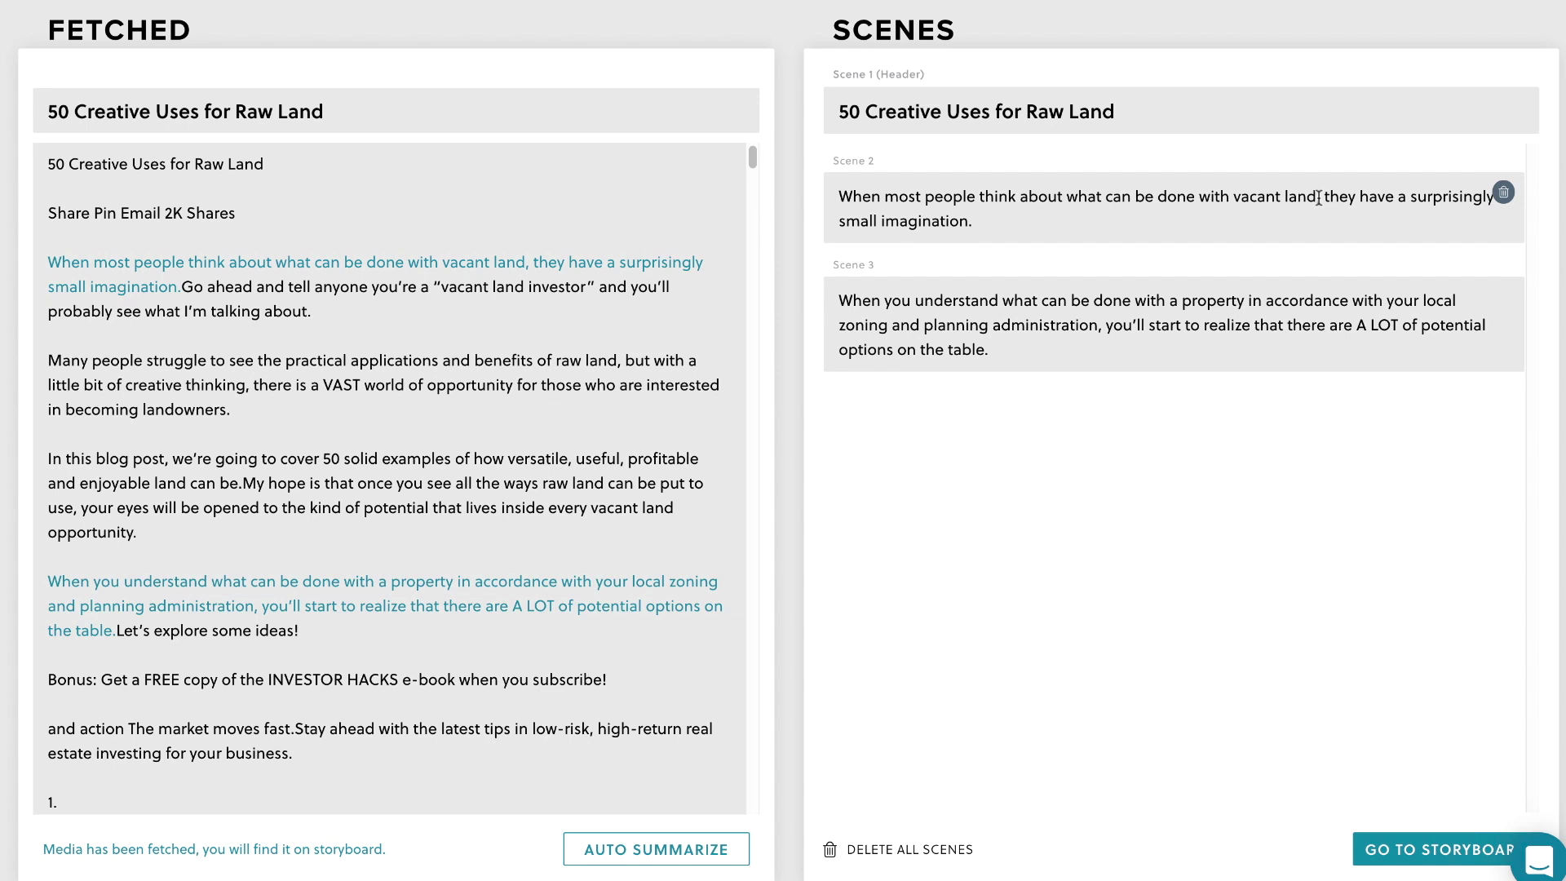
pyautogui.click(1188, 194)
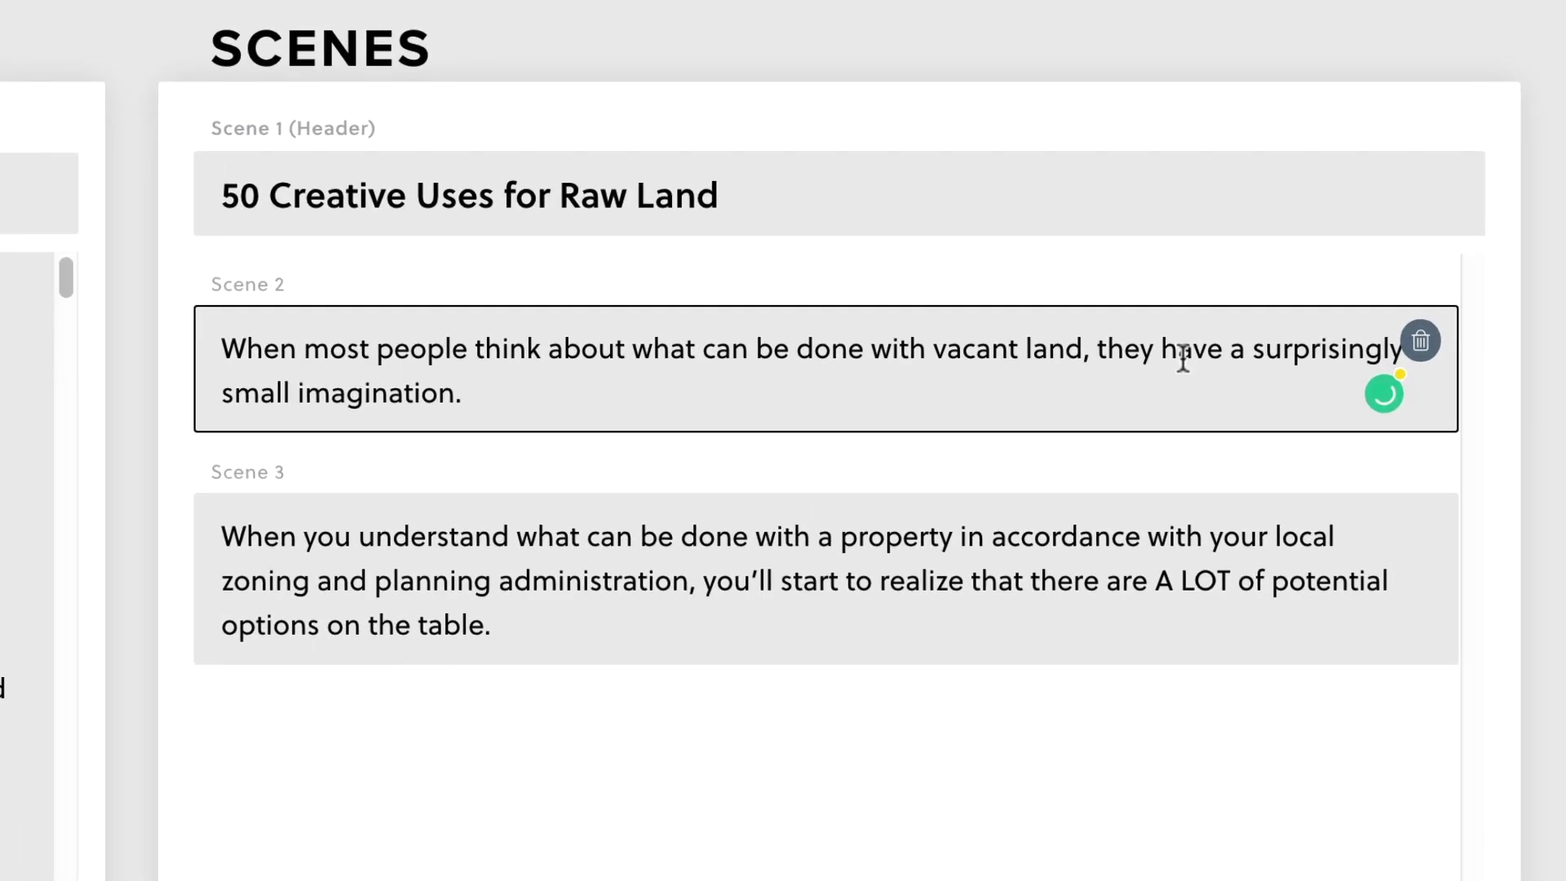
pyautogui.hotkey('shift', 'Home')
pyautogui.write('Most people')
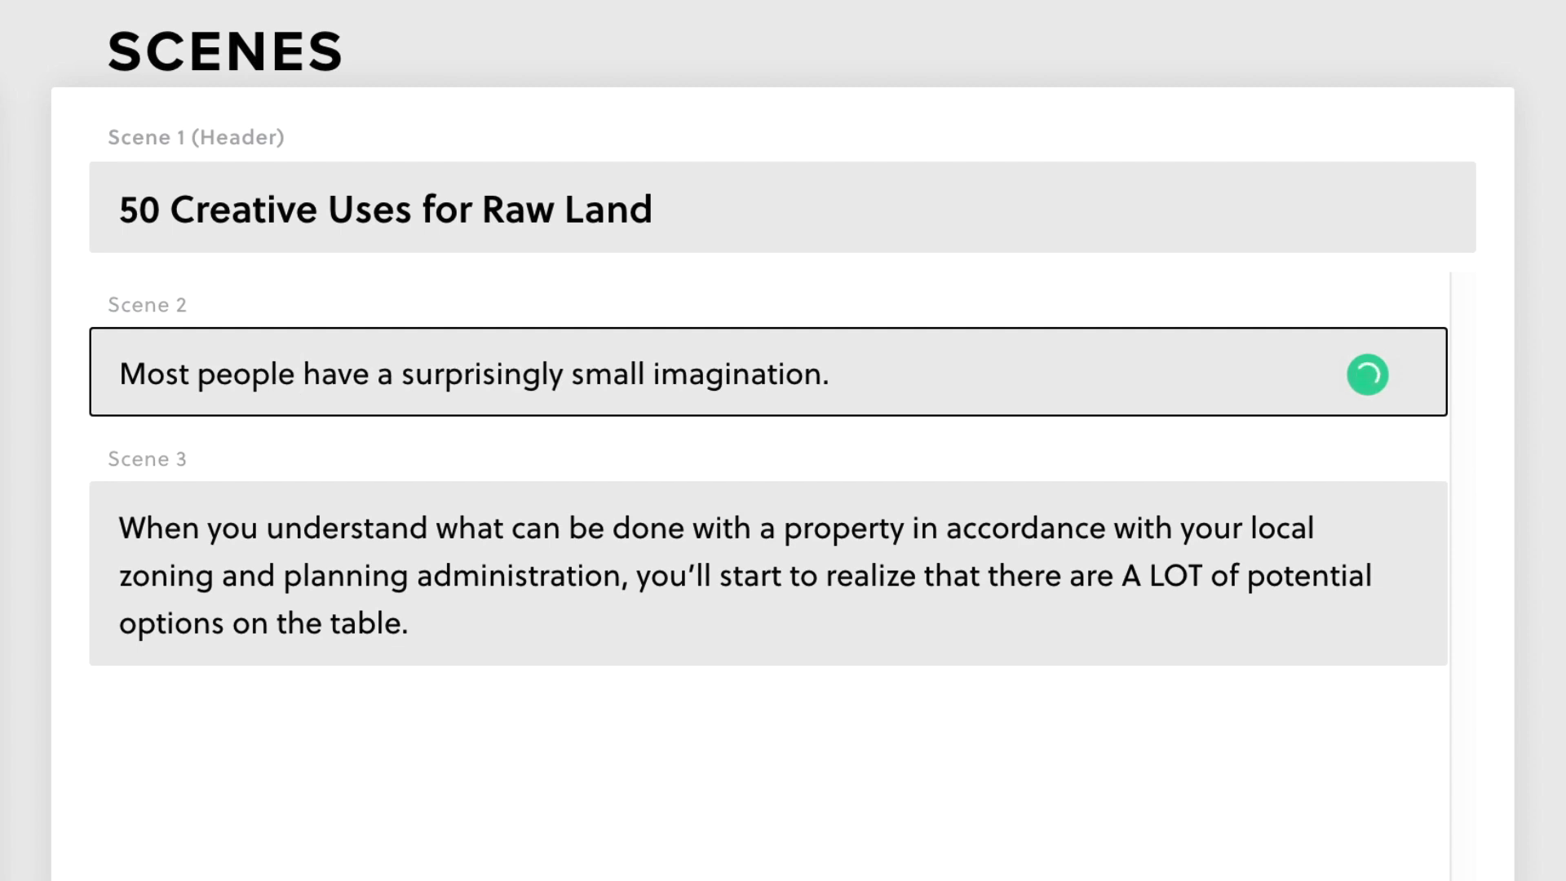
pyautogui.click(816, 367)
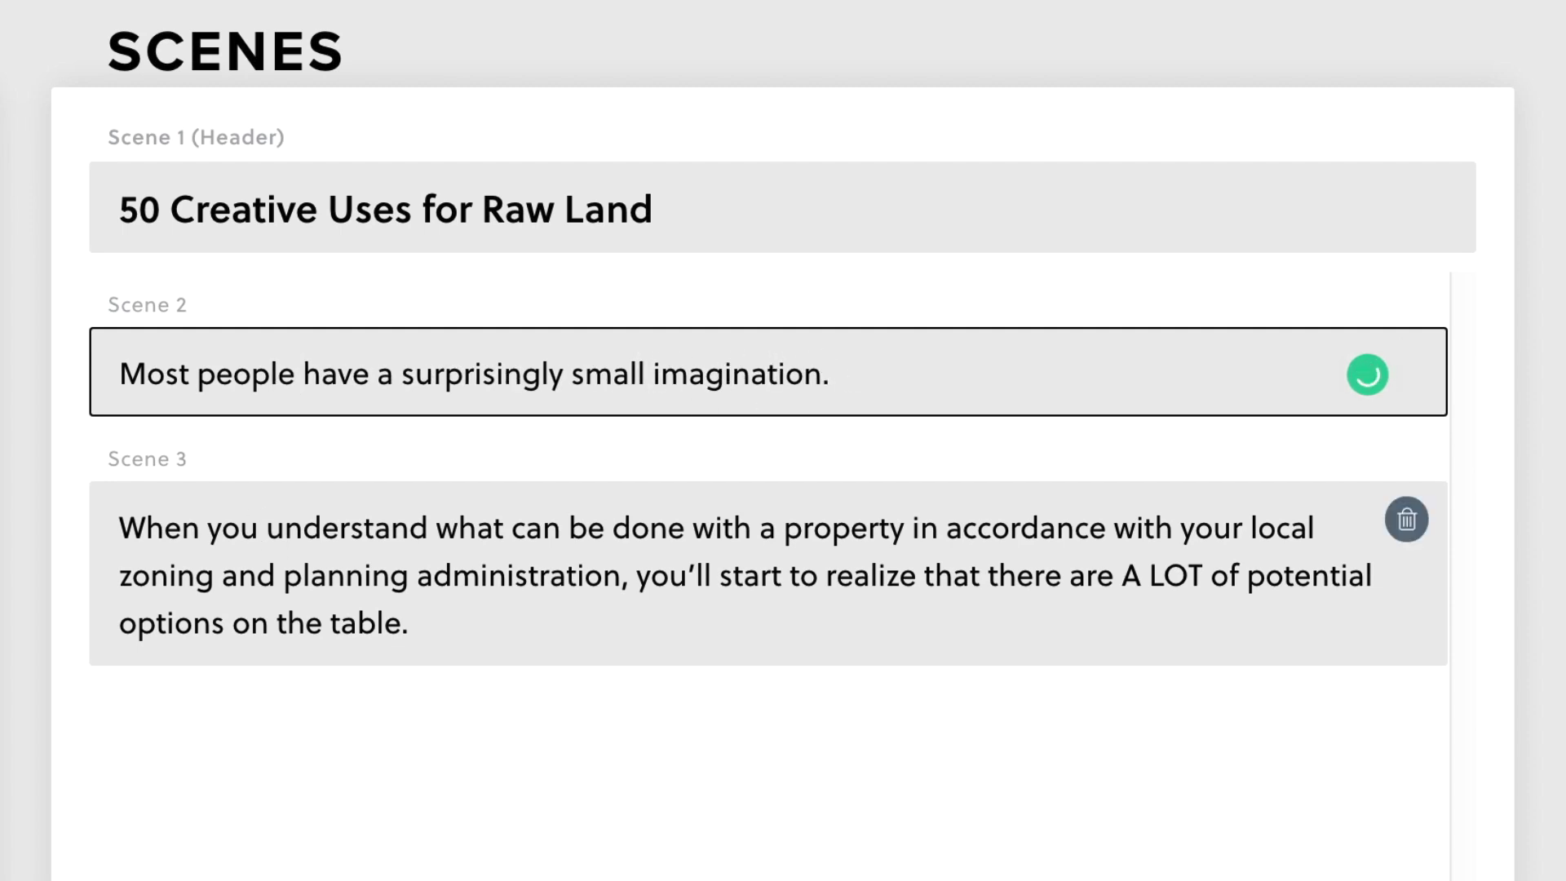
pyautogui.write('when it comes to land')
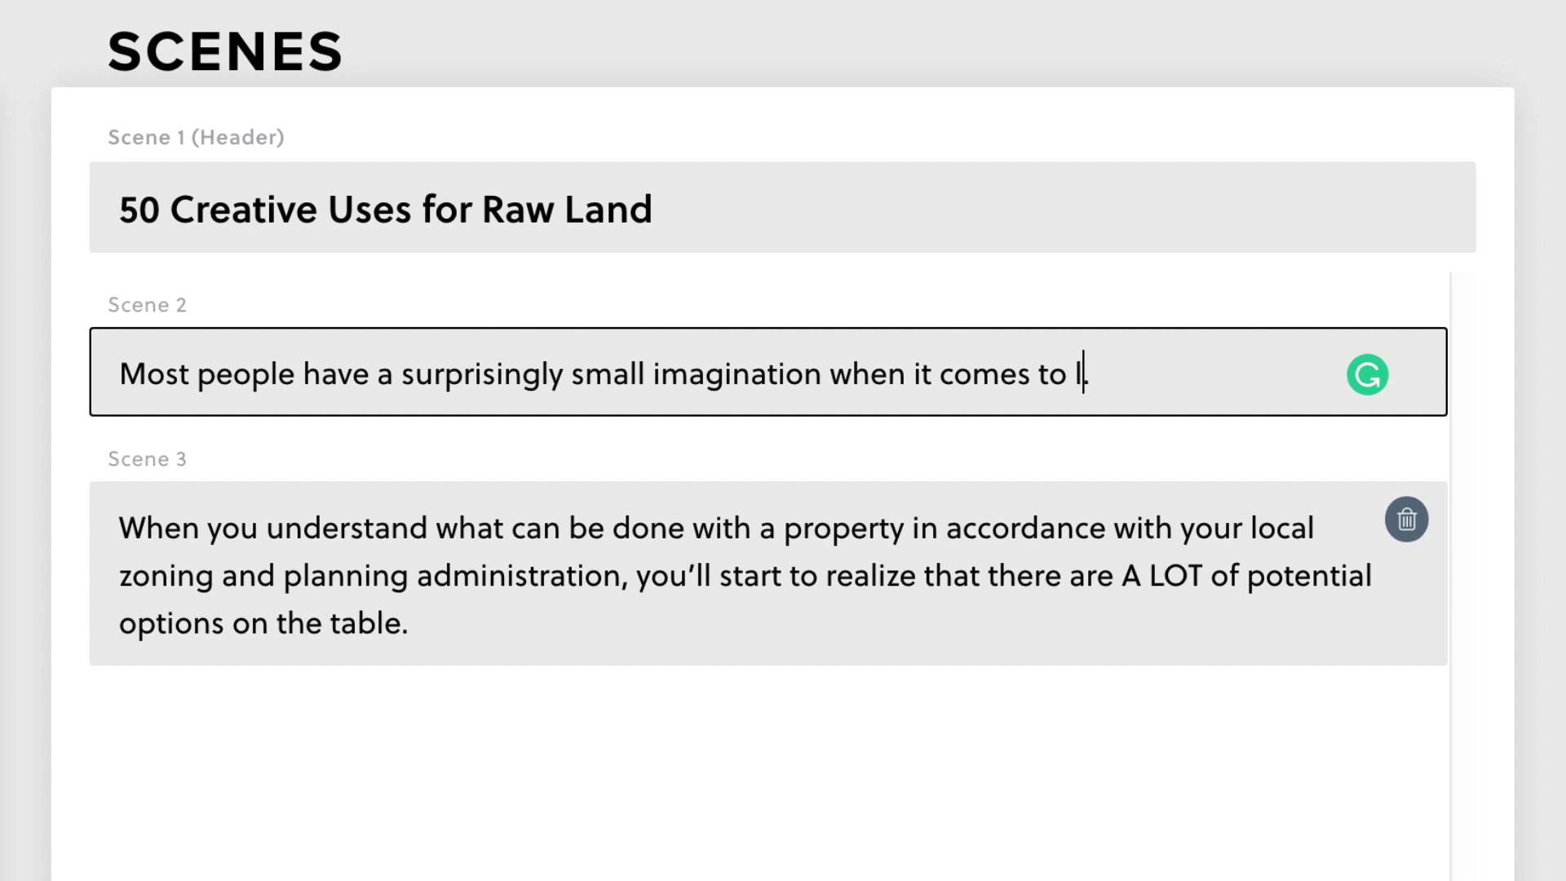
# Step: Reword Scene 3 to "There are A LOT of potential options to consider with a vacant land property."
pyautogui.moveTo(997, 571); pyautogui.dragTo(47, 526)
pyautogui.write('T')
pyautogui.moveTo(954, 542); pyautogui.dragTo(629, 526)
pyautogui.write('to consider ')
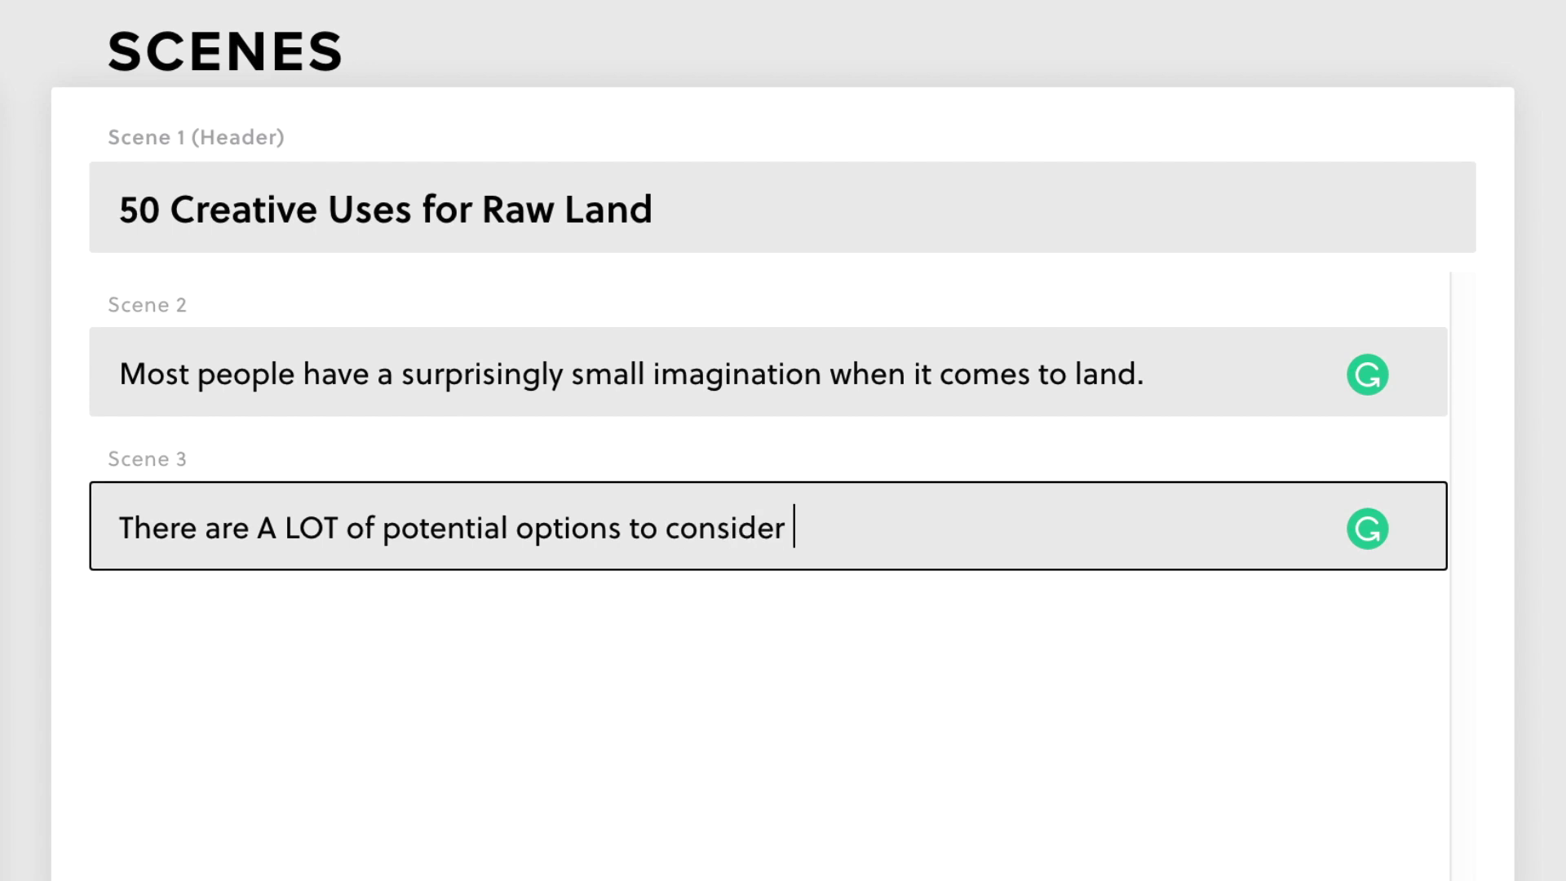
pyautogui.write('with a vacant land pr')
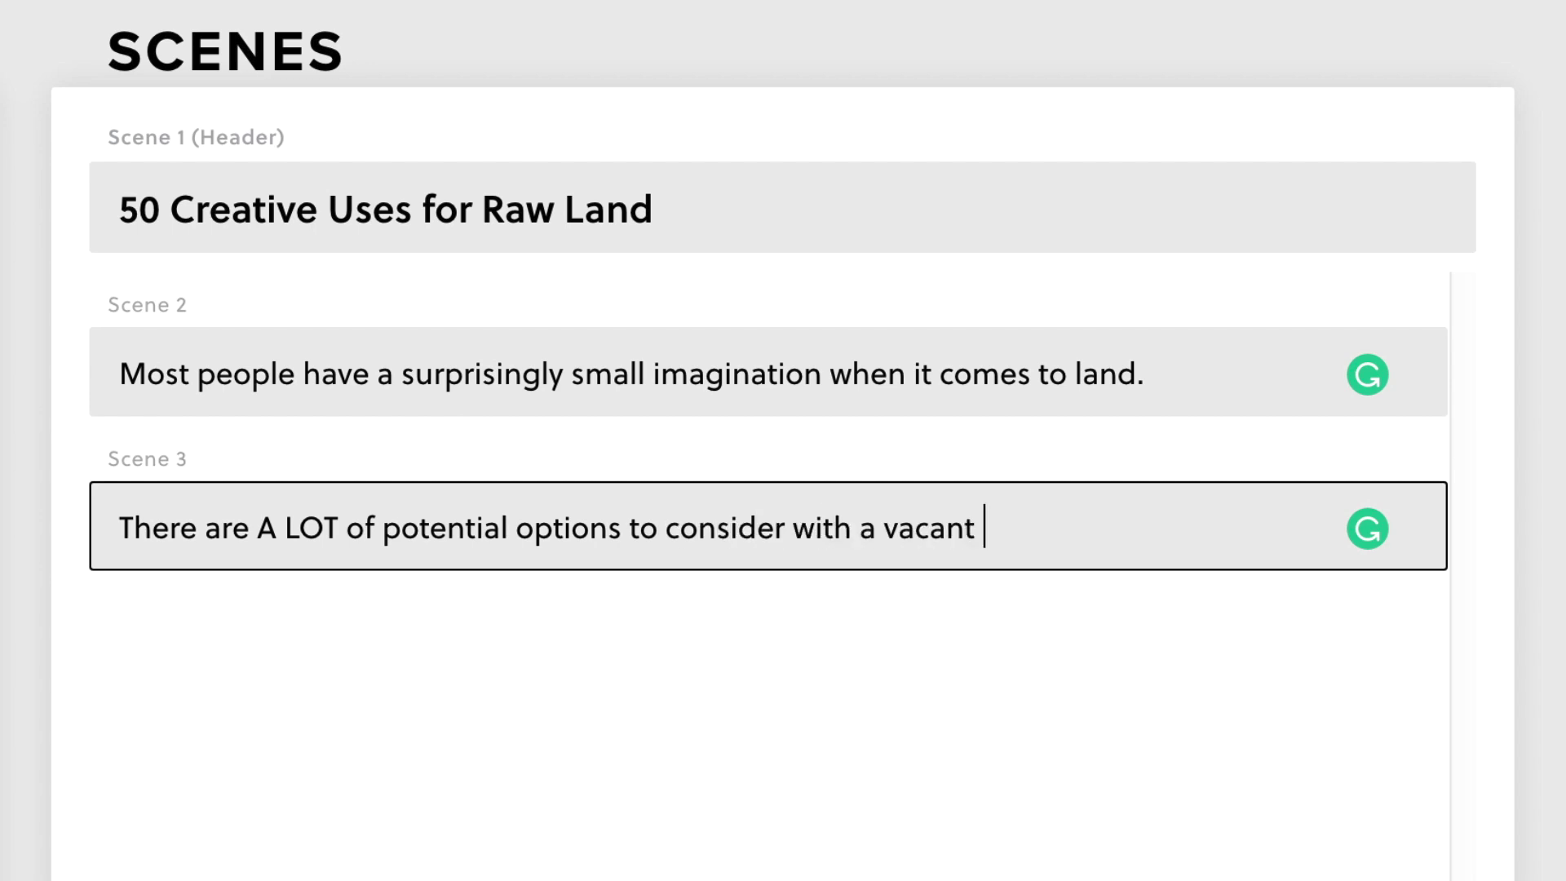
pyautogui.write('operty.')
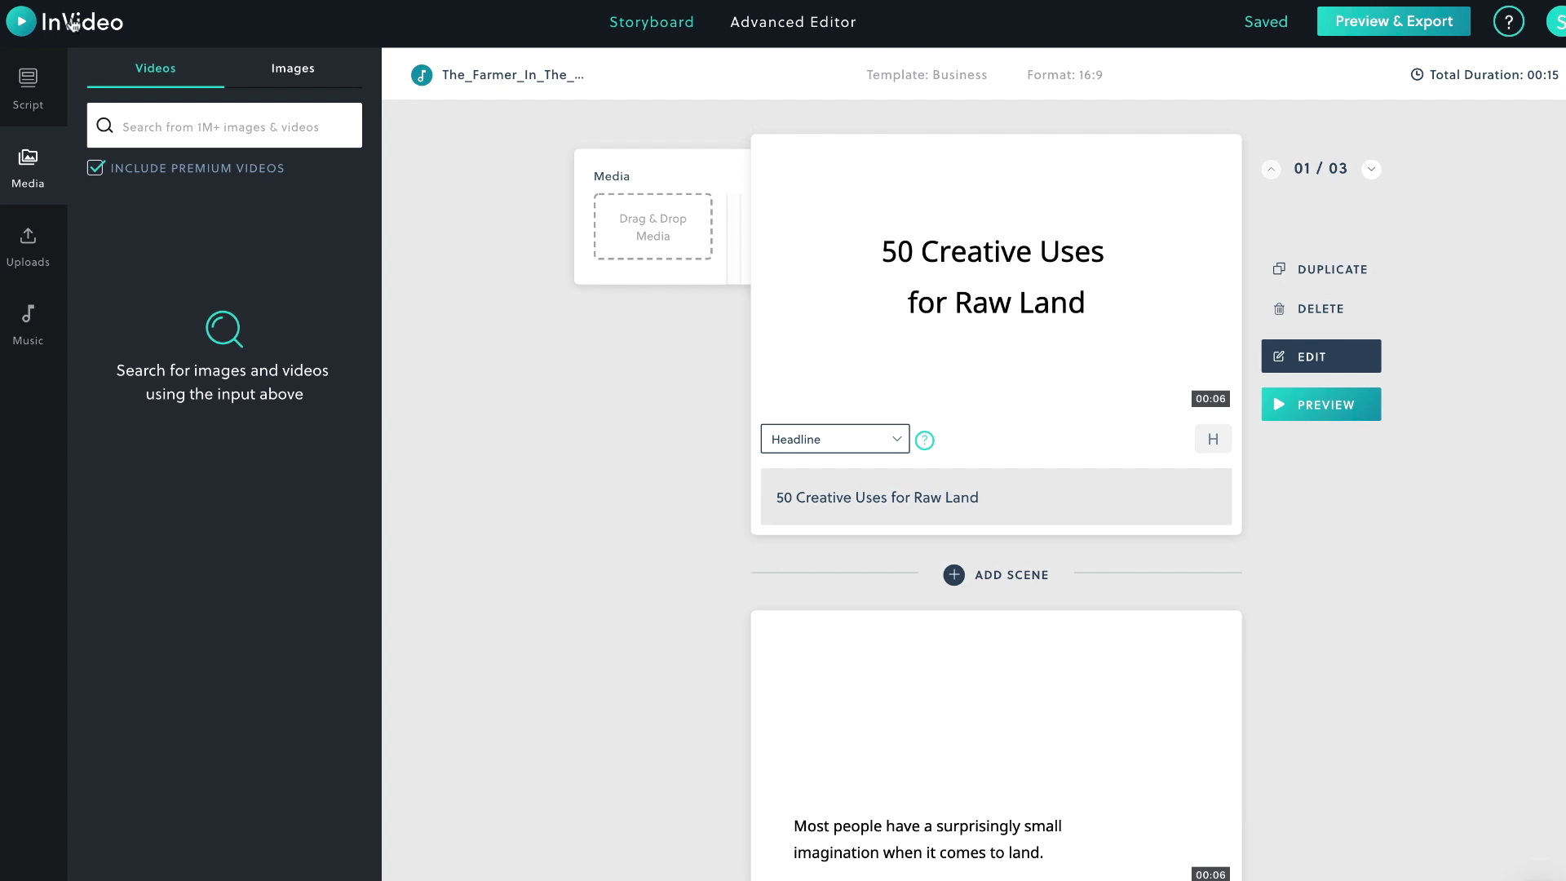
# Step: Return to the project start page, choose the readymade templates option and filter the templates to horizontal Video Ads
pyautogui.click(72, 23)
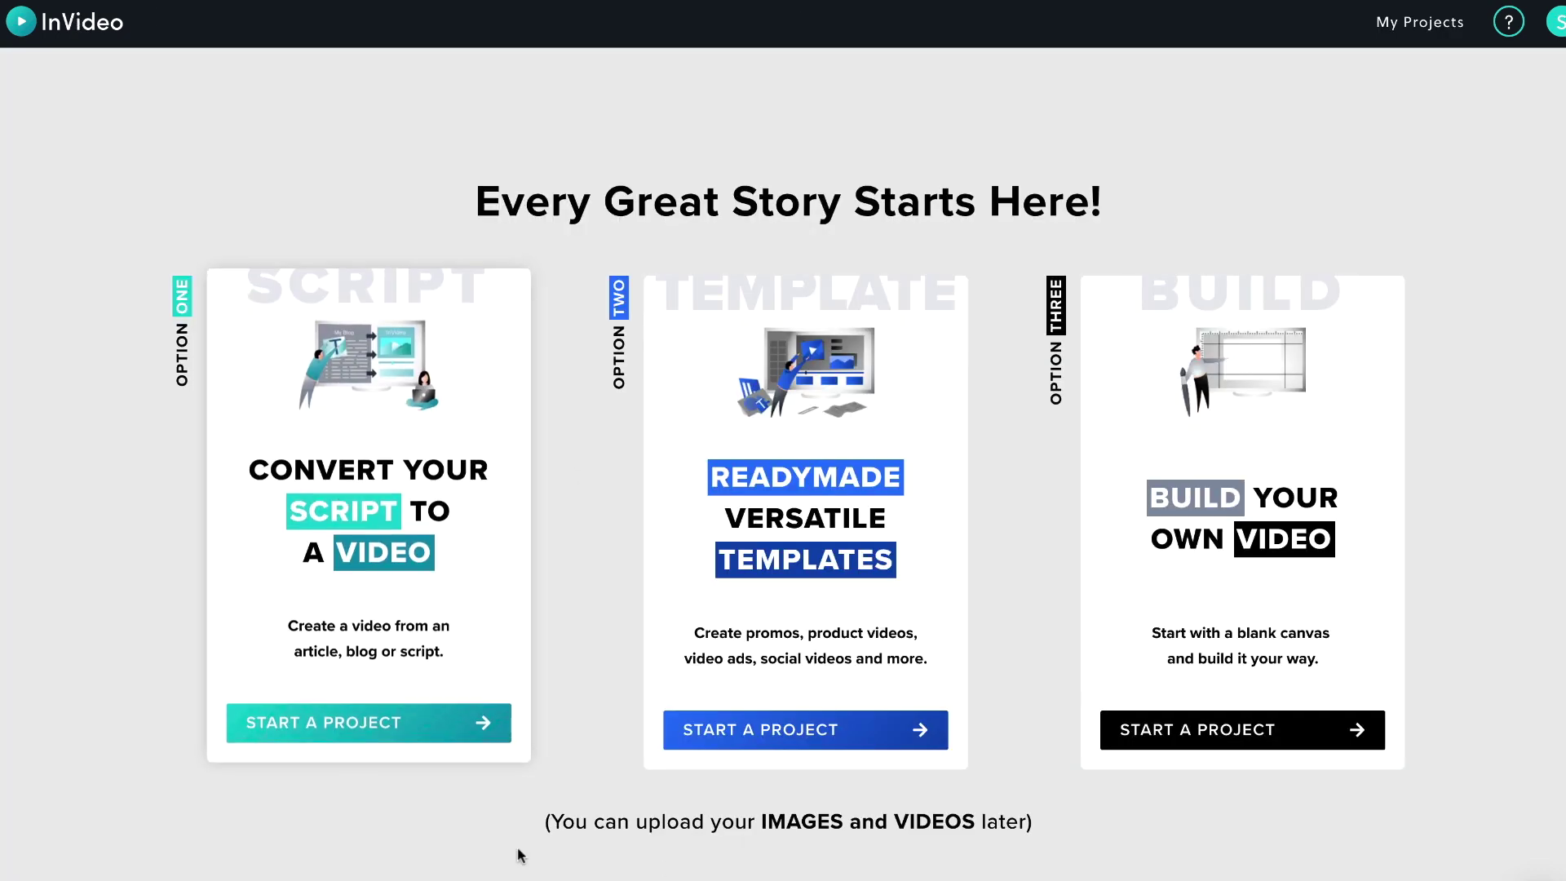
pyautogui.click(808, 726)
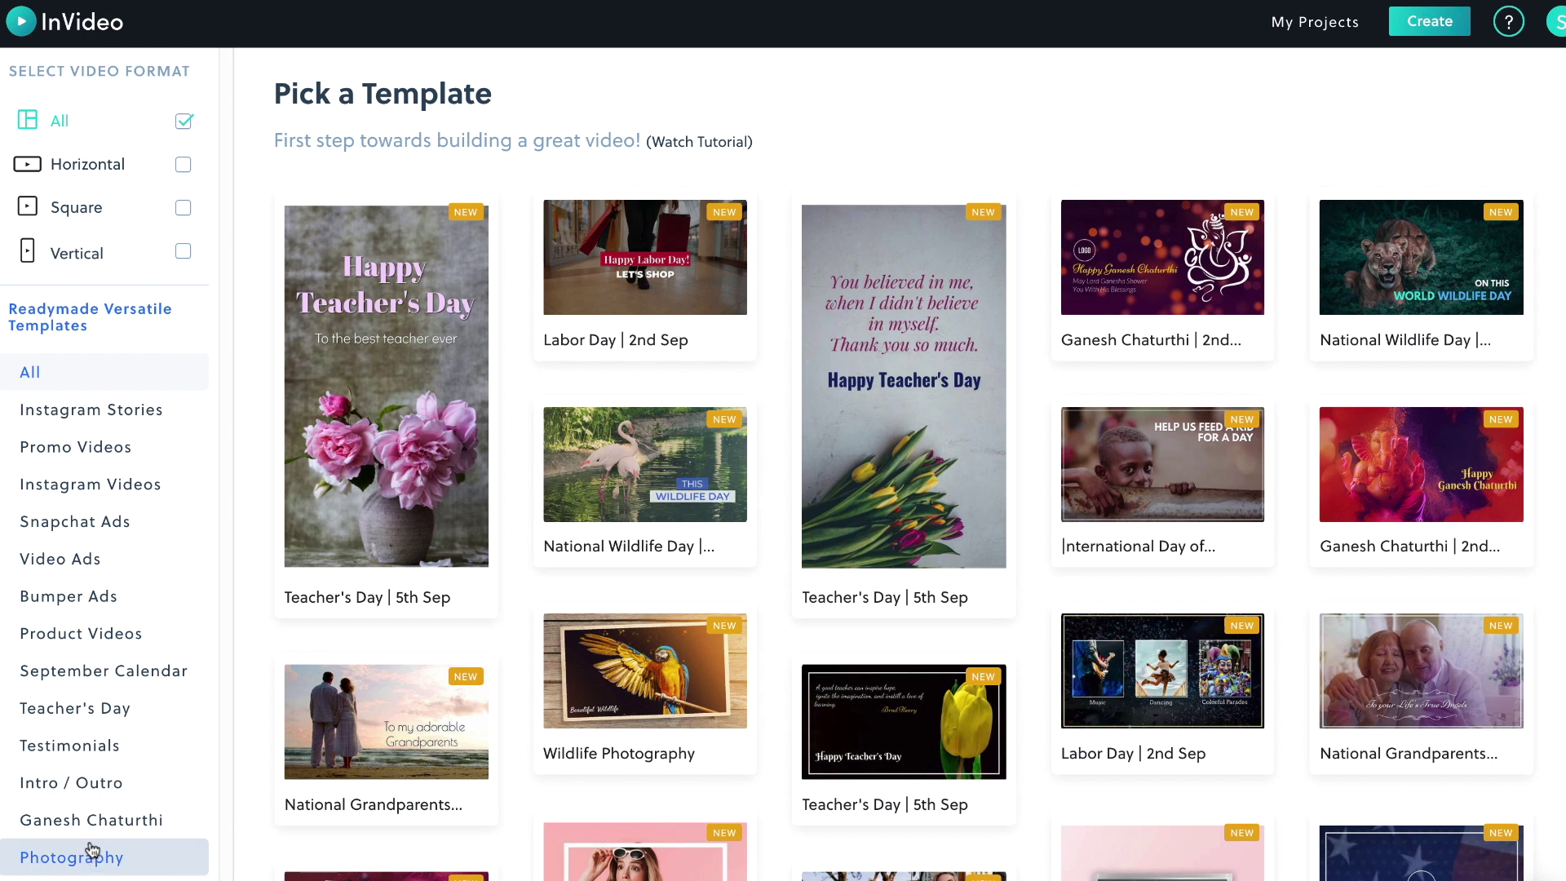
pyautogui.click(63, 559)
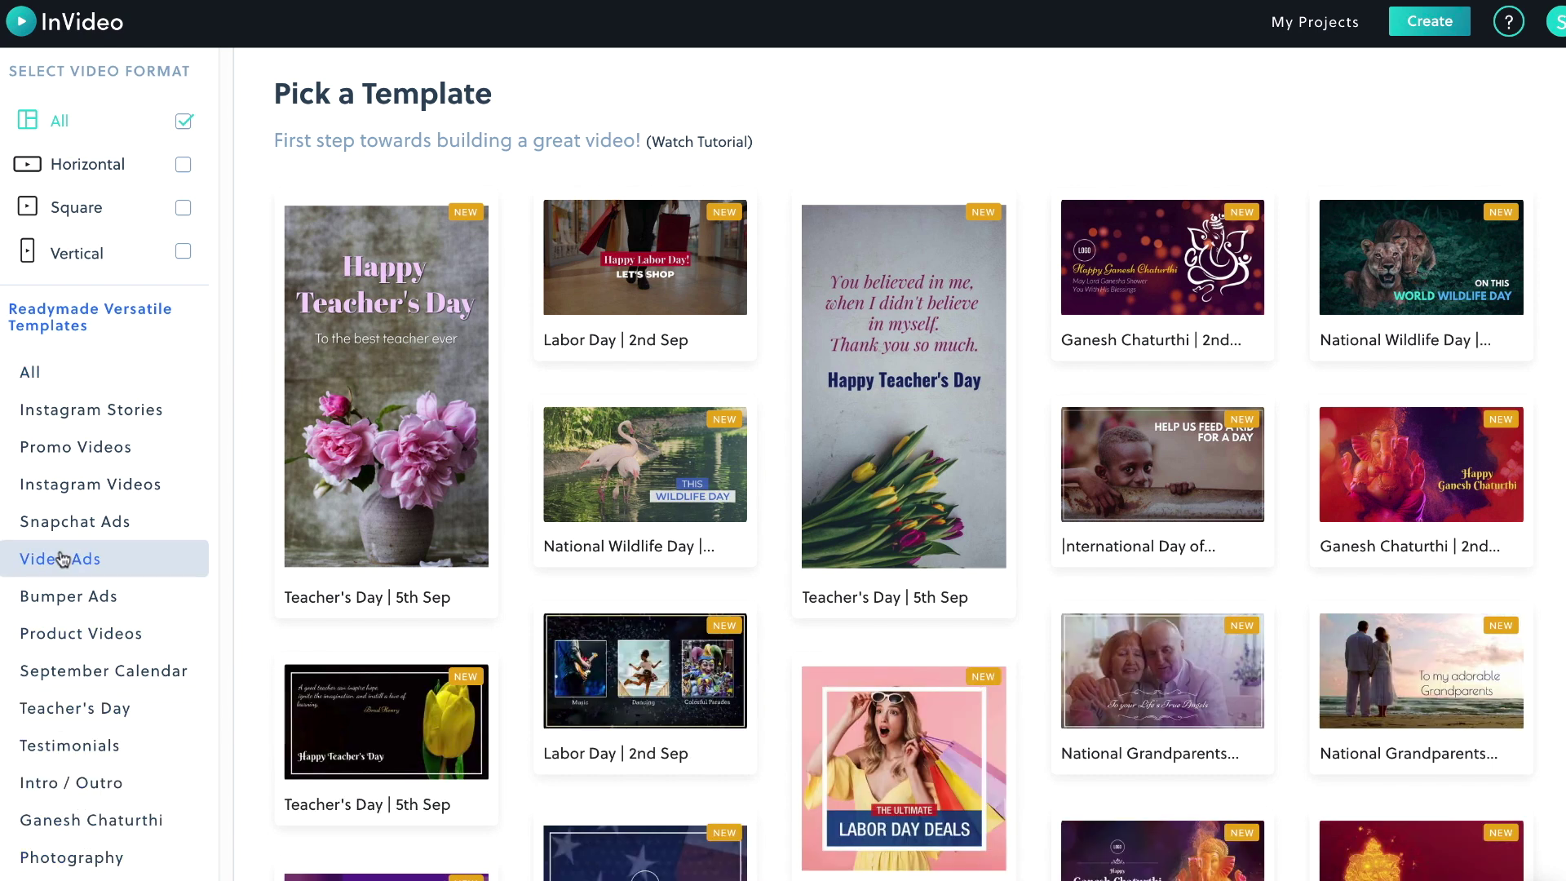
pyautogui.click(184, 168)
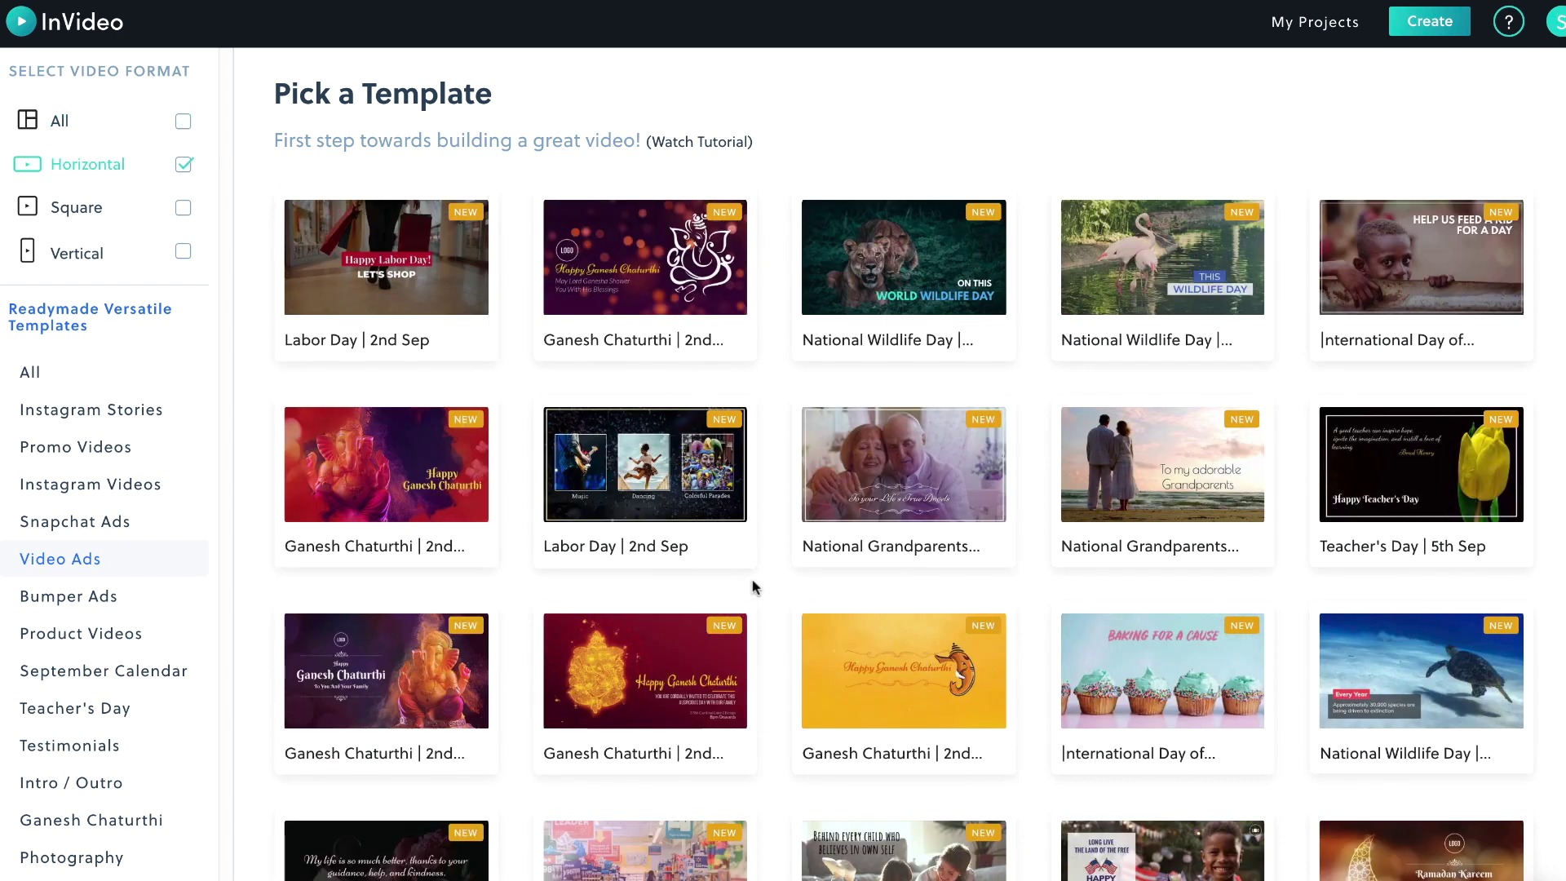
# Step: Find the Discover Property template among the horizontal video ads and start a 16:9 project with it
pyautogui.scroll(-12, 845, 624)
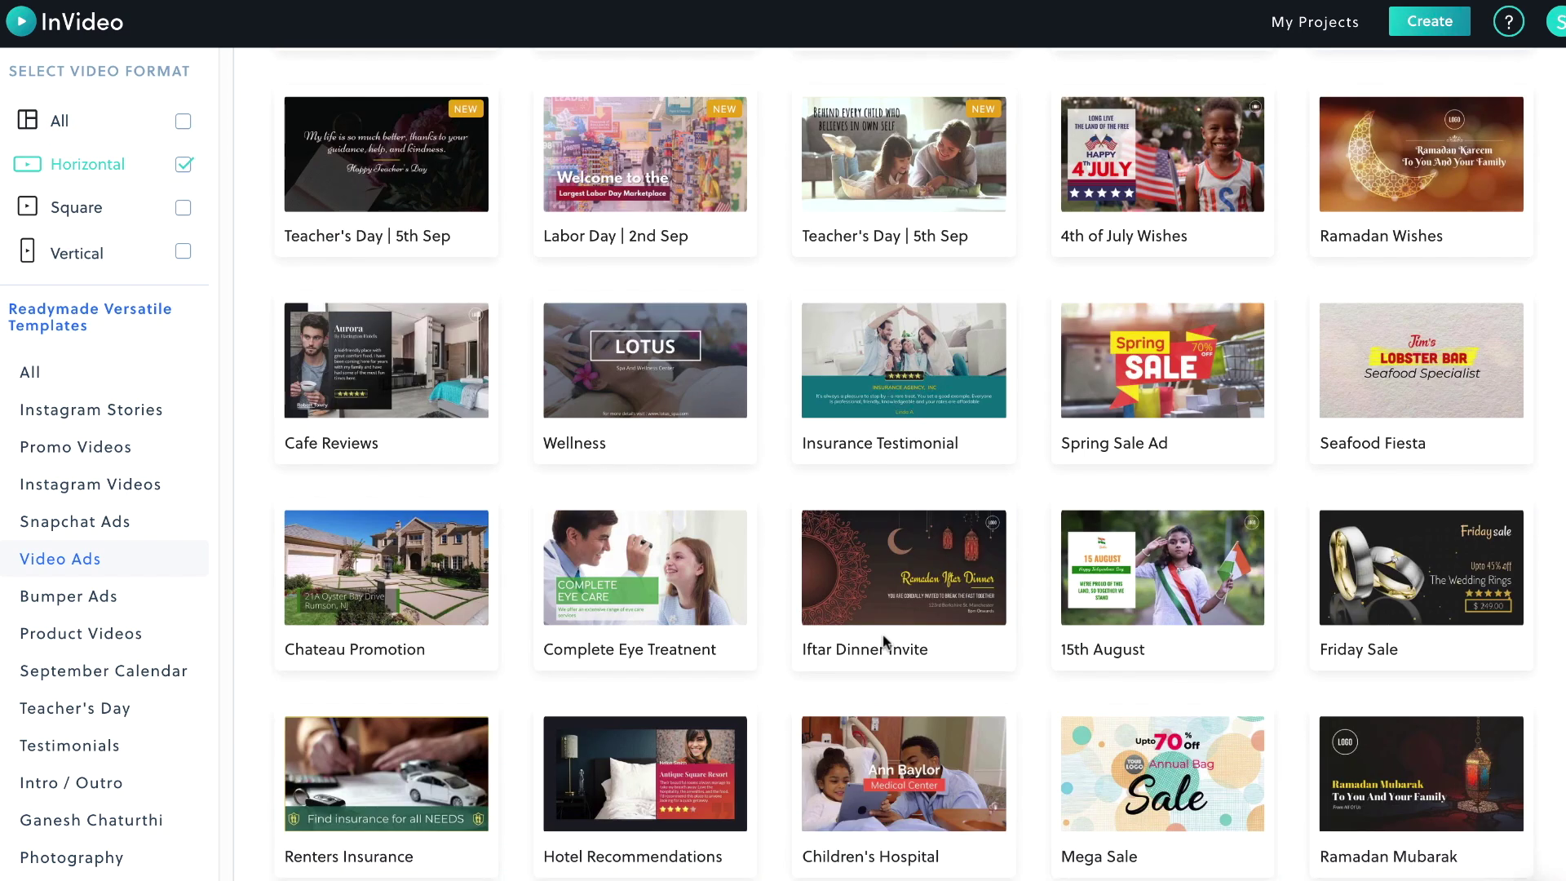
pyautogui.scroll(-5, 885, 642)
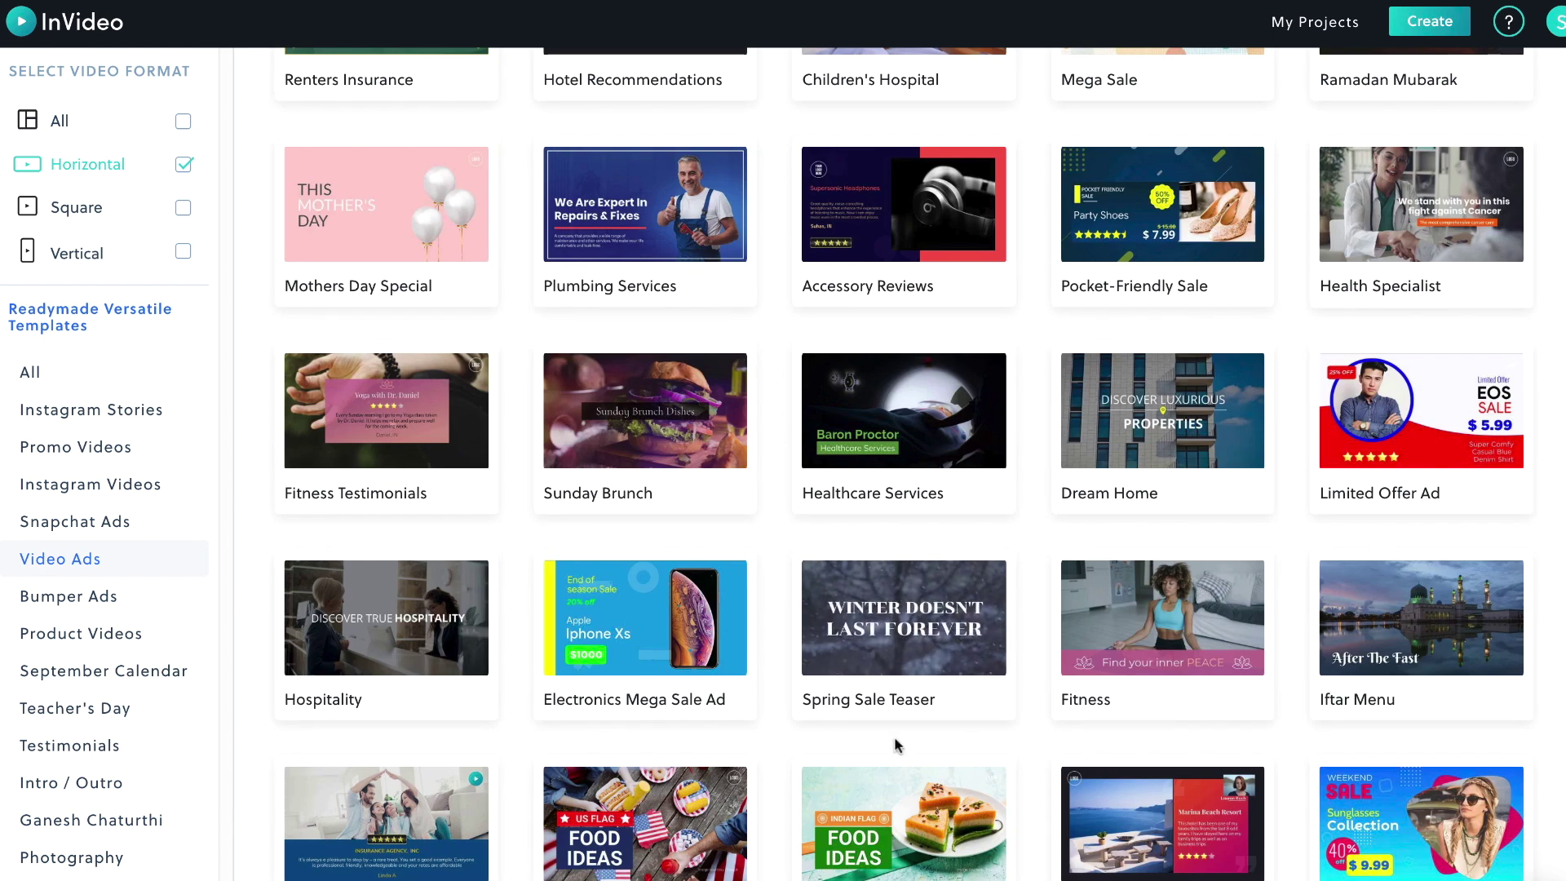
pyautogui.scroll(-8, 896, 744)
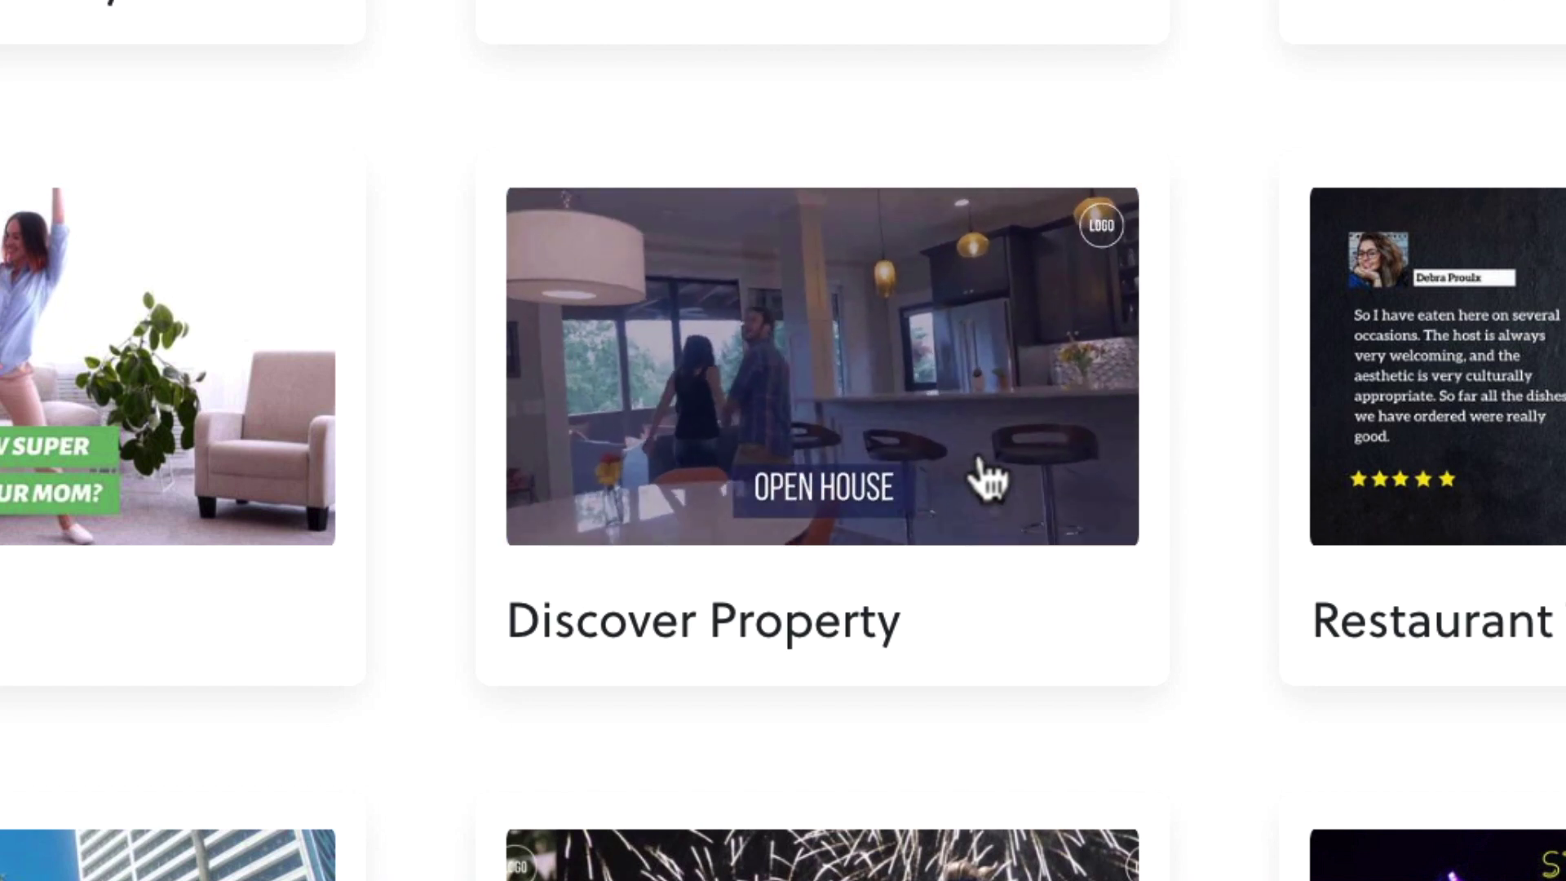
pyautogui.click(990, 466)
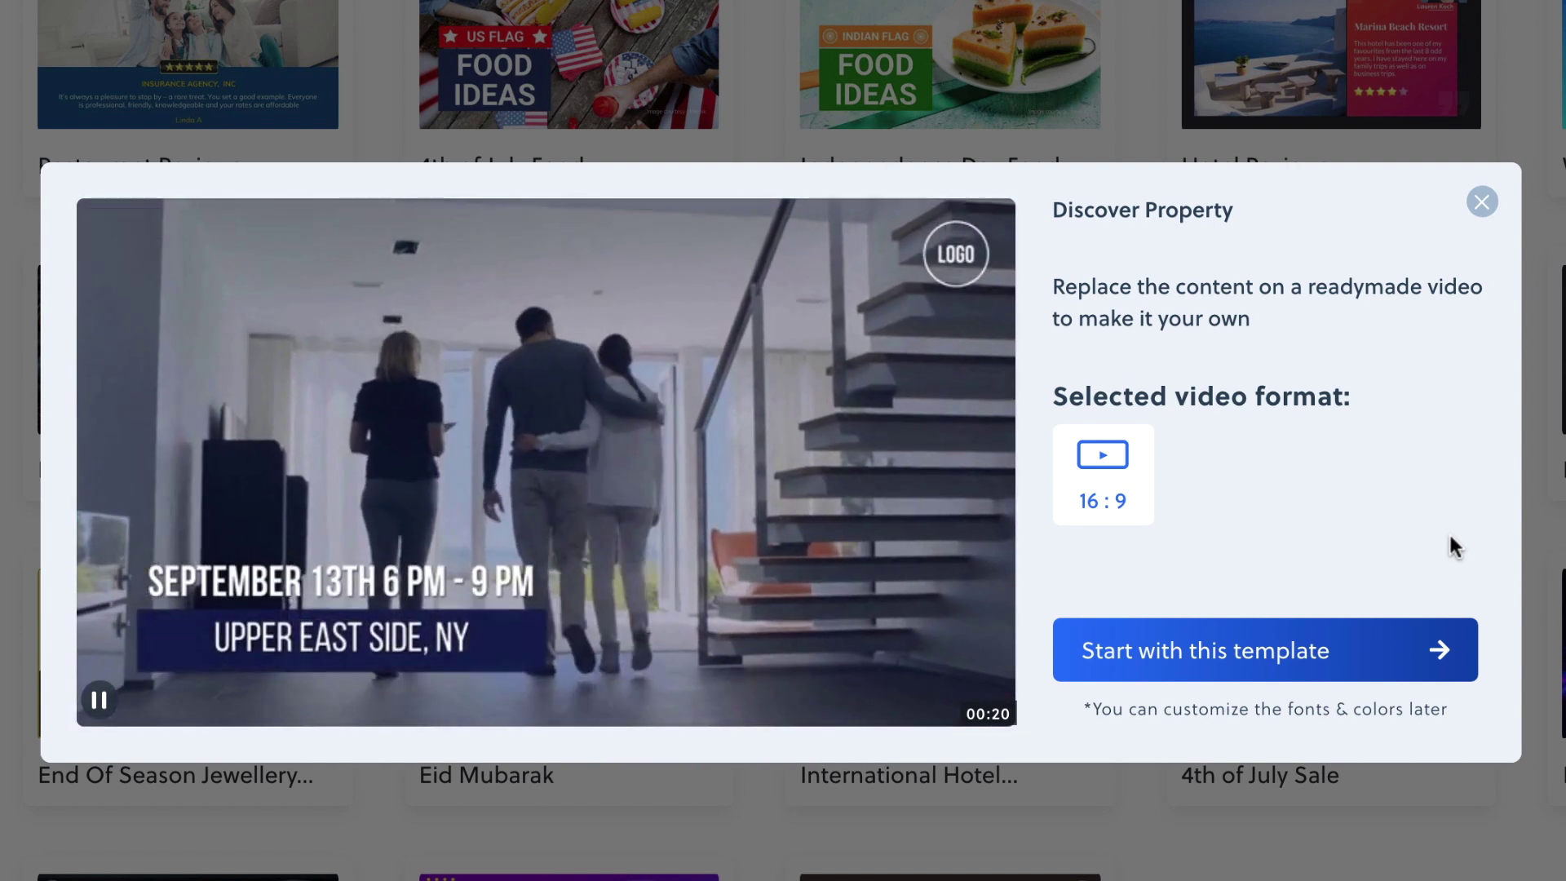
pyautogui.click(1299, 656)
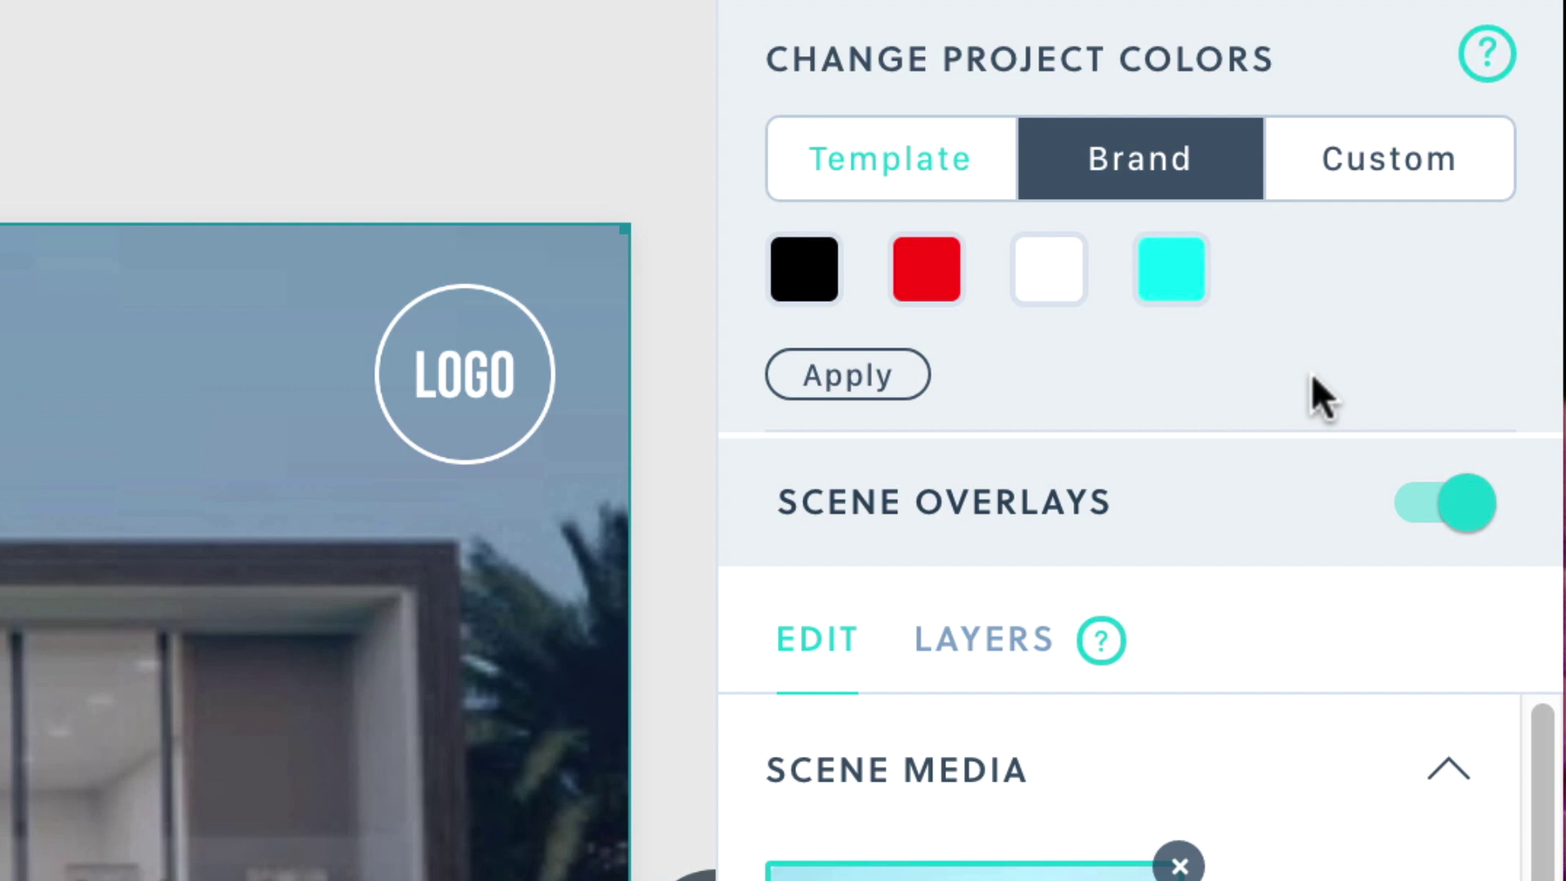
# Step: View the custom and template project color palettes and select the logo placeholder in the first scene
pyautogui.click(1424, 190)
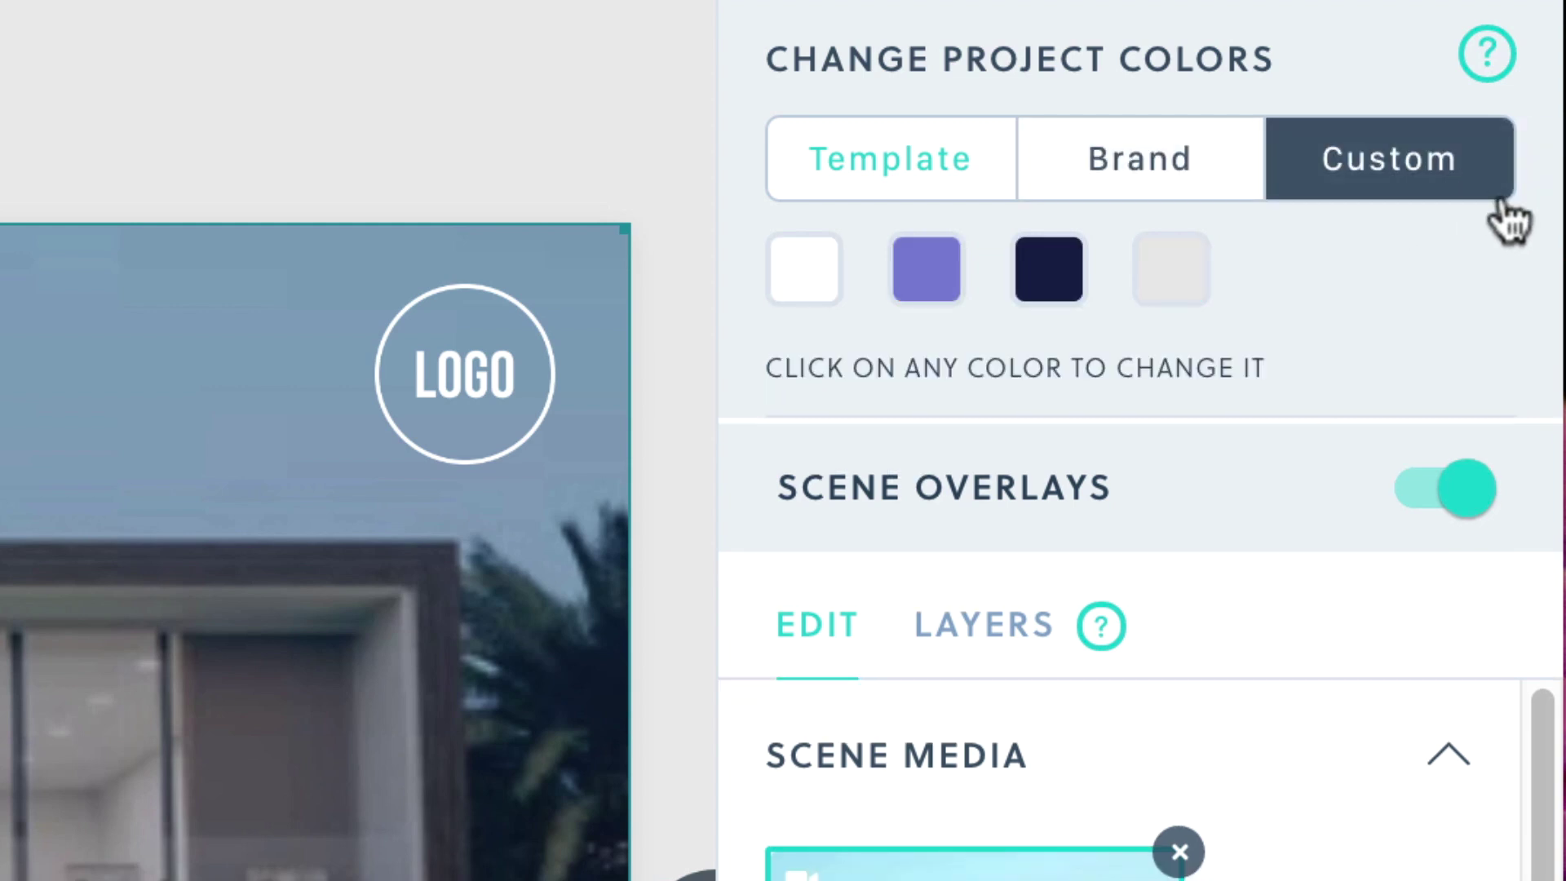
pyautogui.click(856, 163)
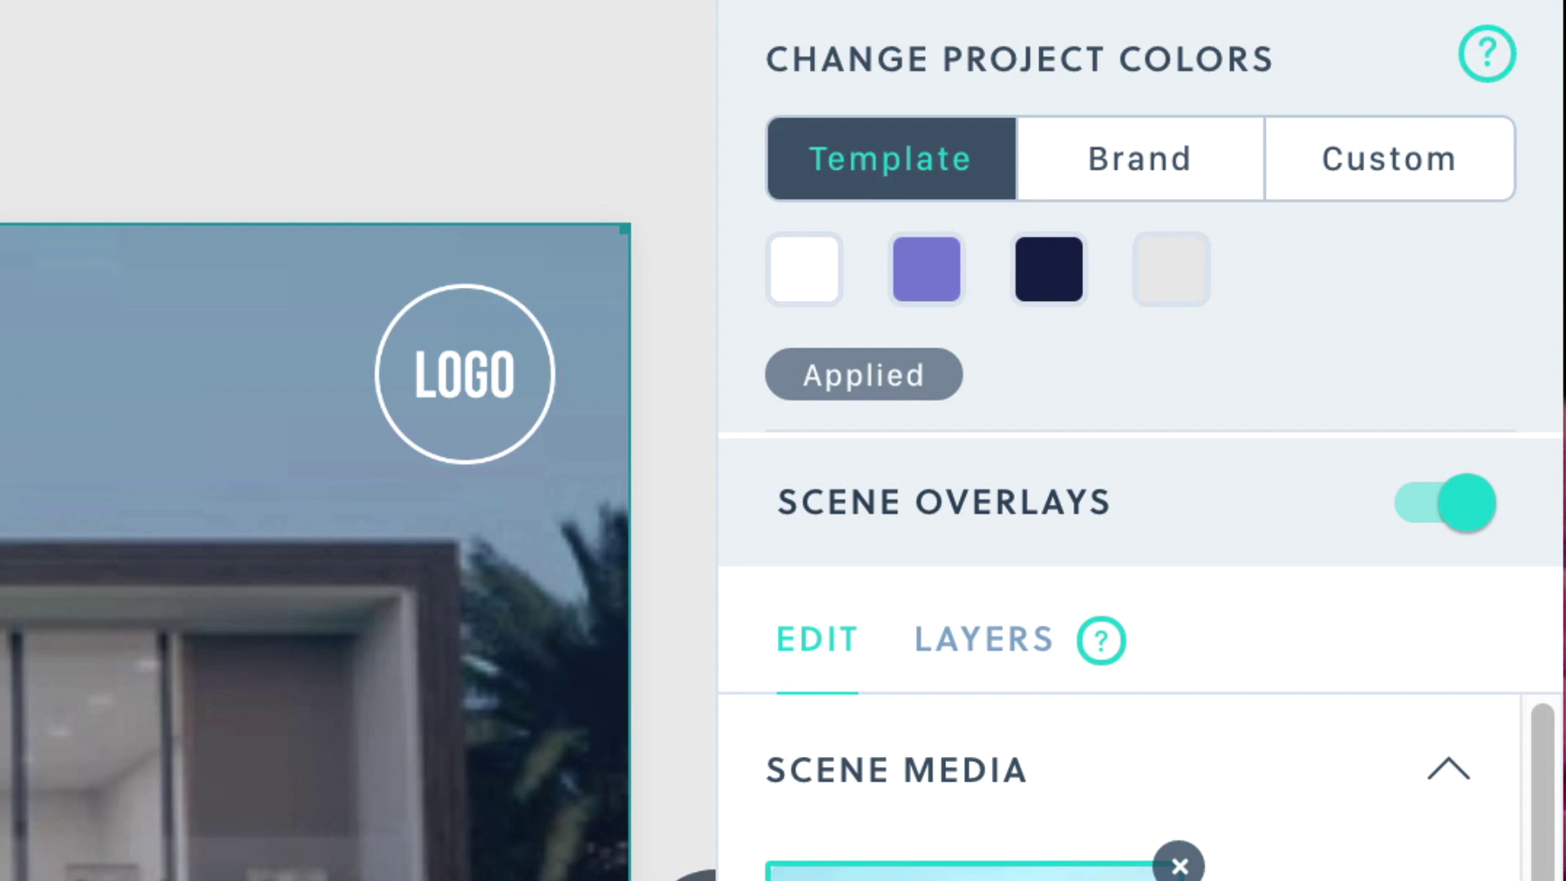
pyautogui.click(444, 372)
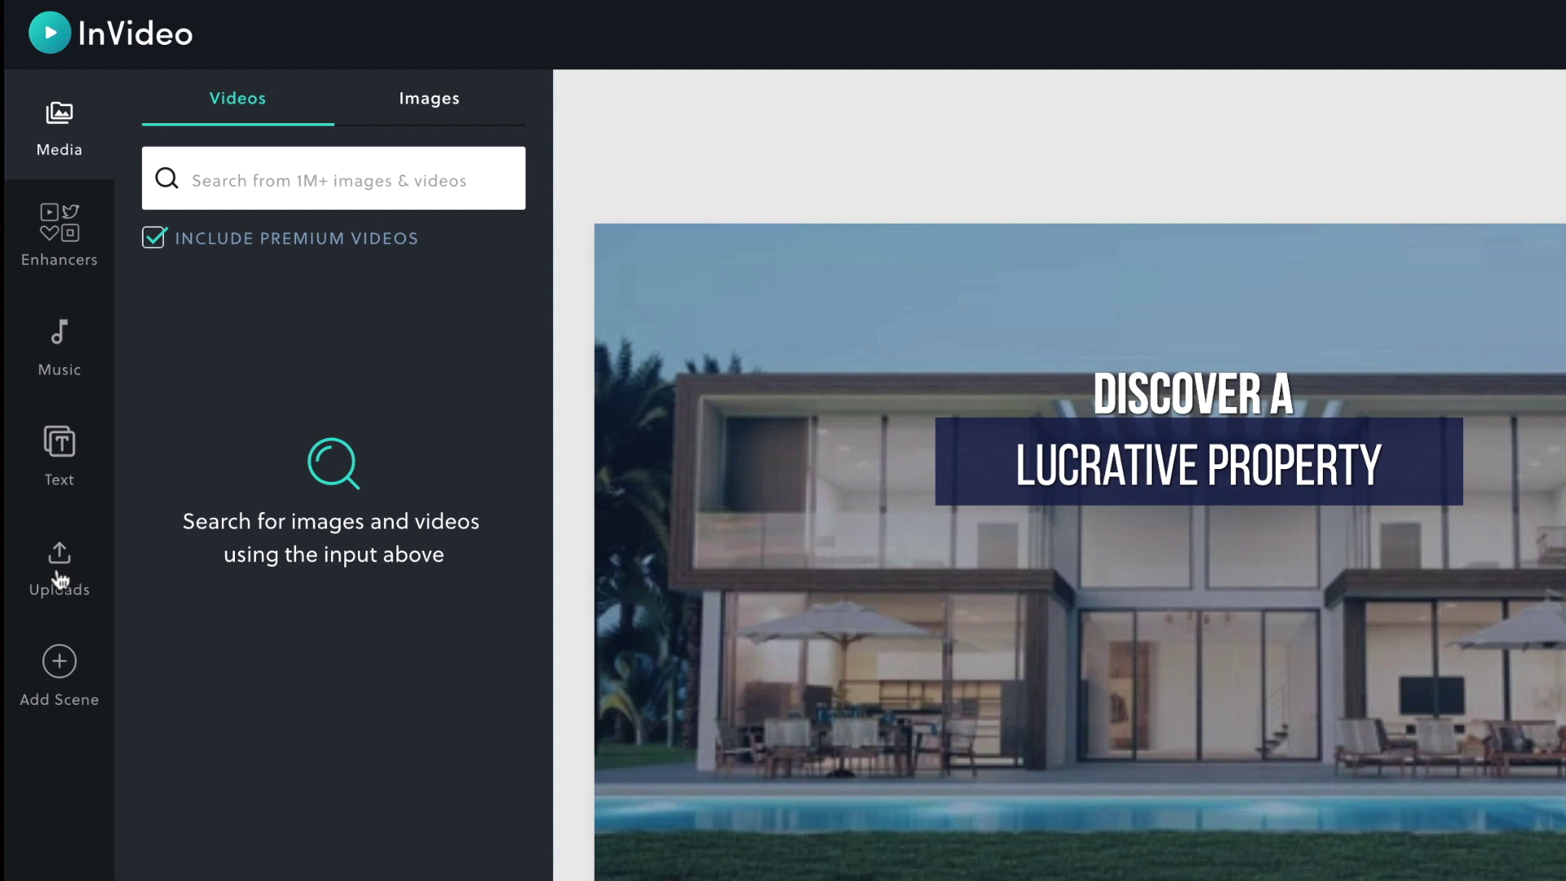
# Step: Show the uploaded media and delete the house background video from the first scene
pyautogui.click(56, 584)
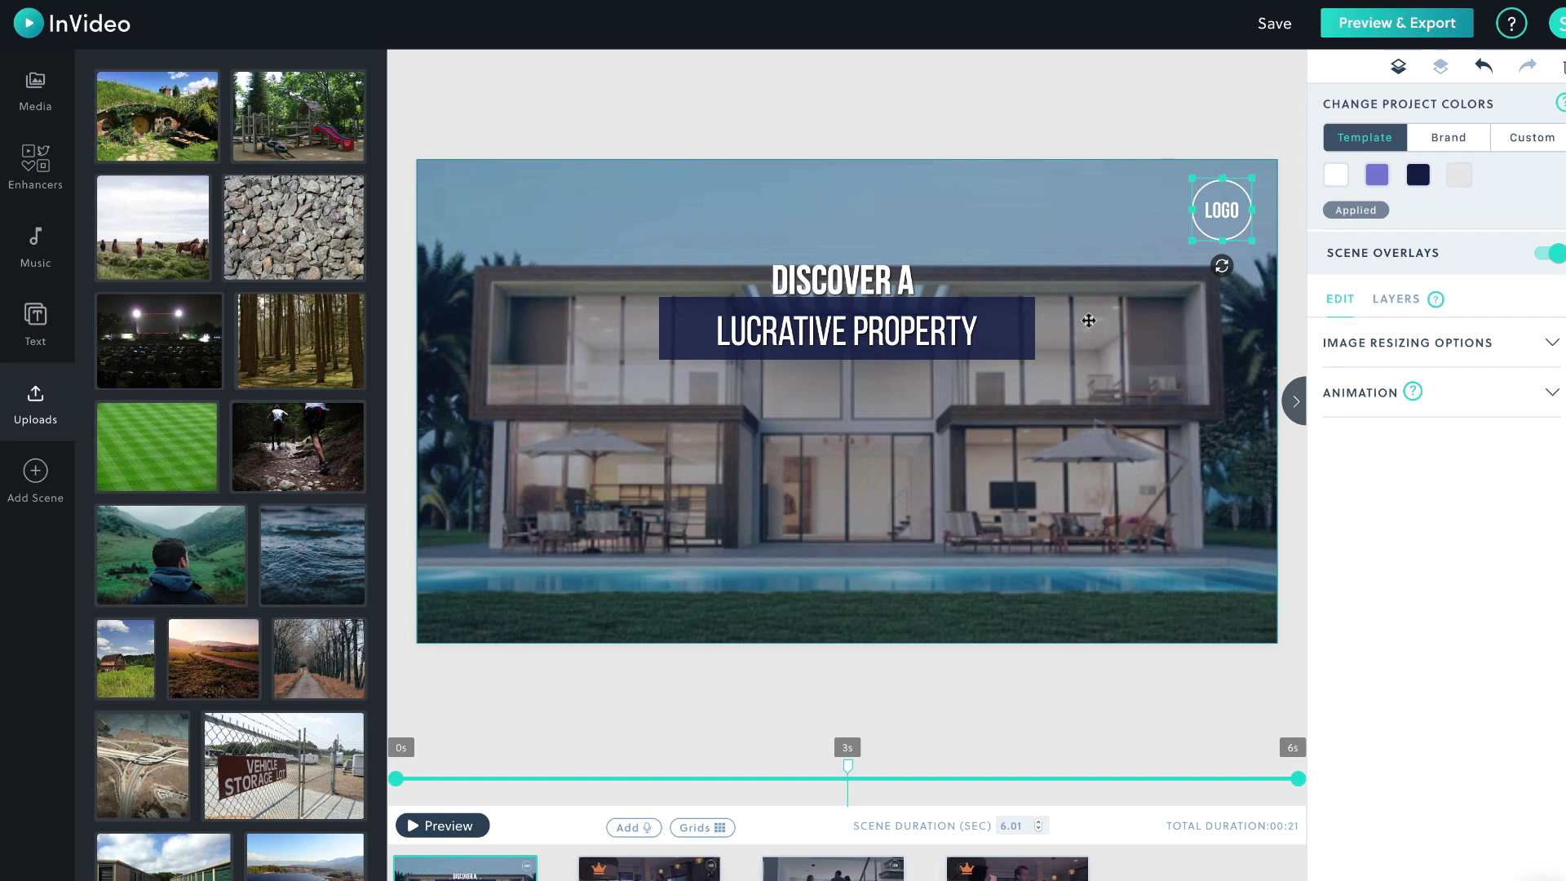
pyautogui.click(1035, 483)
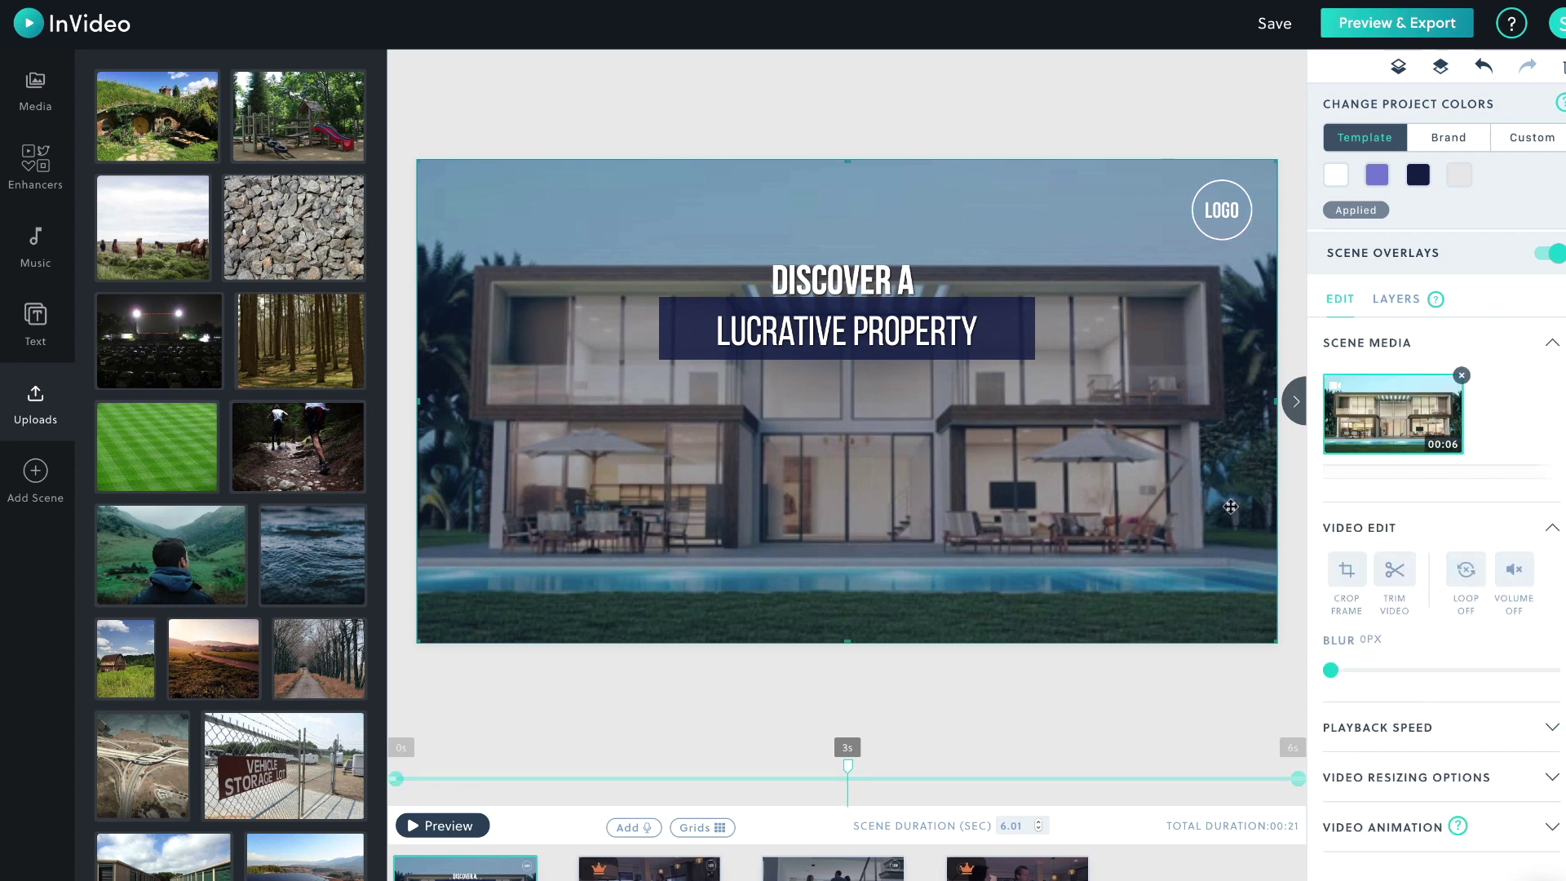
pyautogui.click(1463, 376)
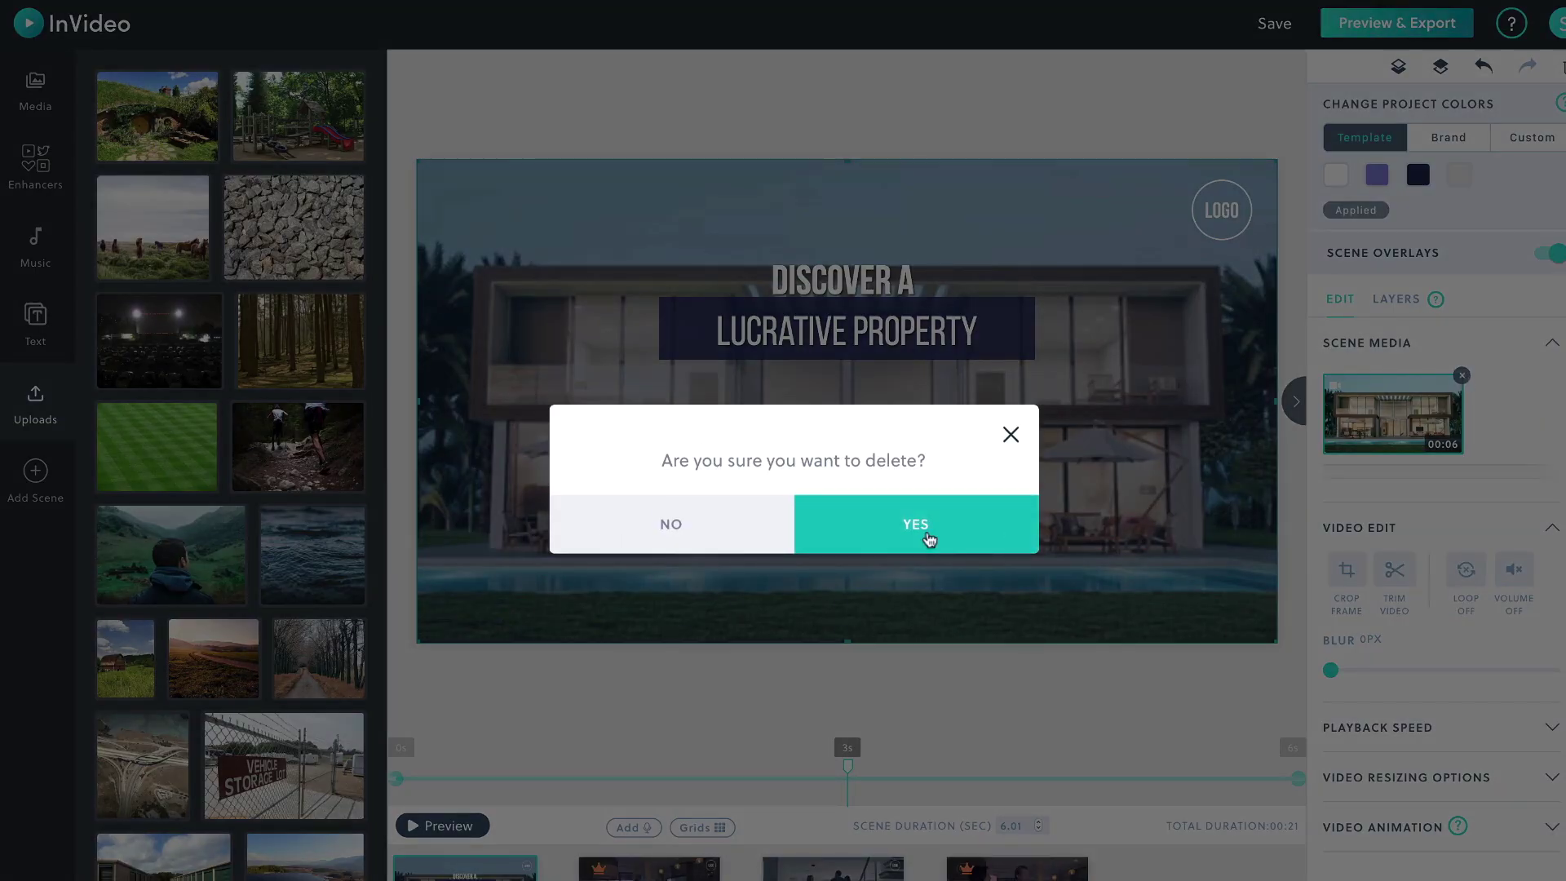
pyautogui.click(927, 536)
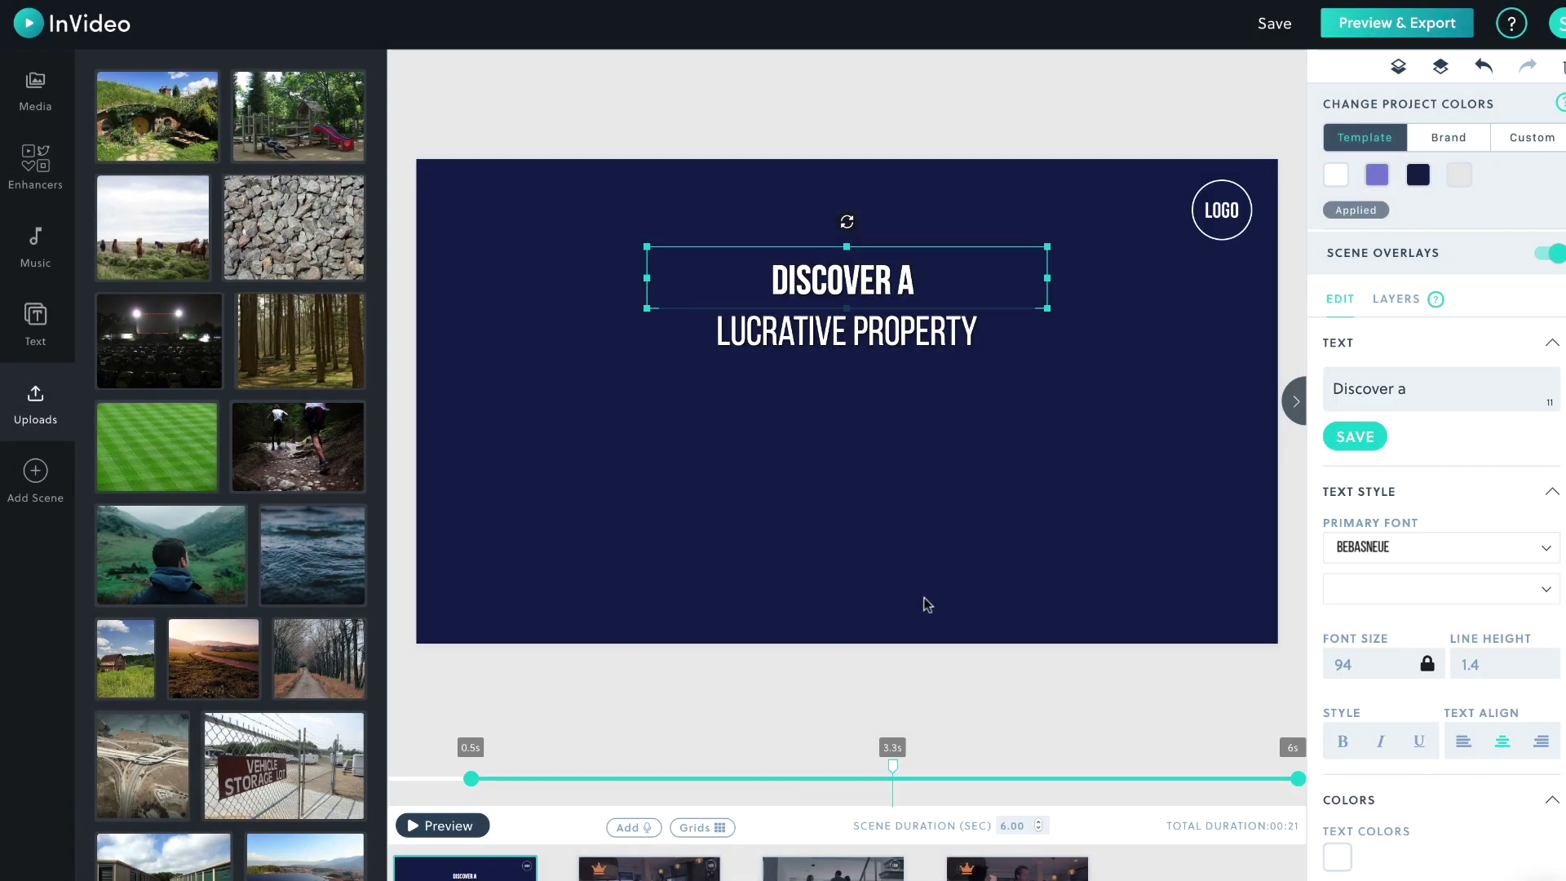
# Step: Try the uploaded photo of horses on grassland as the first scene's background and remove it again
pyautogui.moveTo(323, 110)
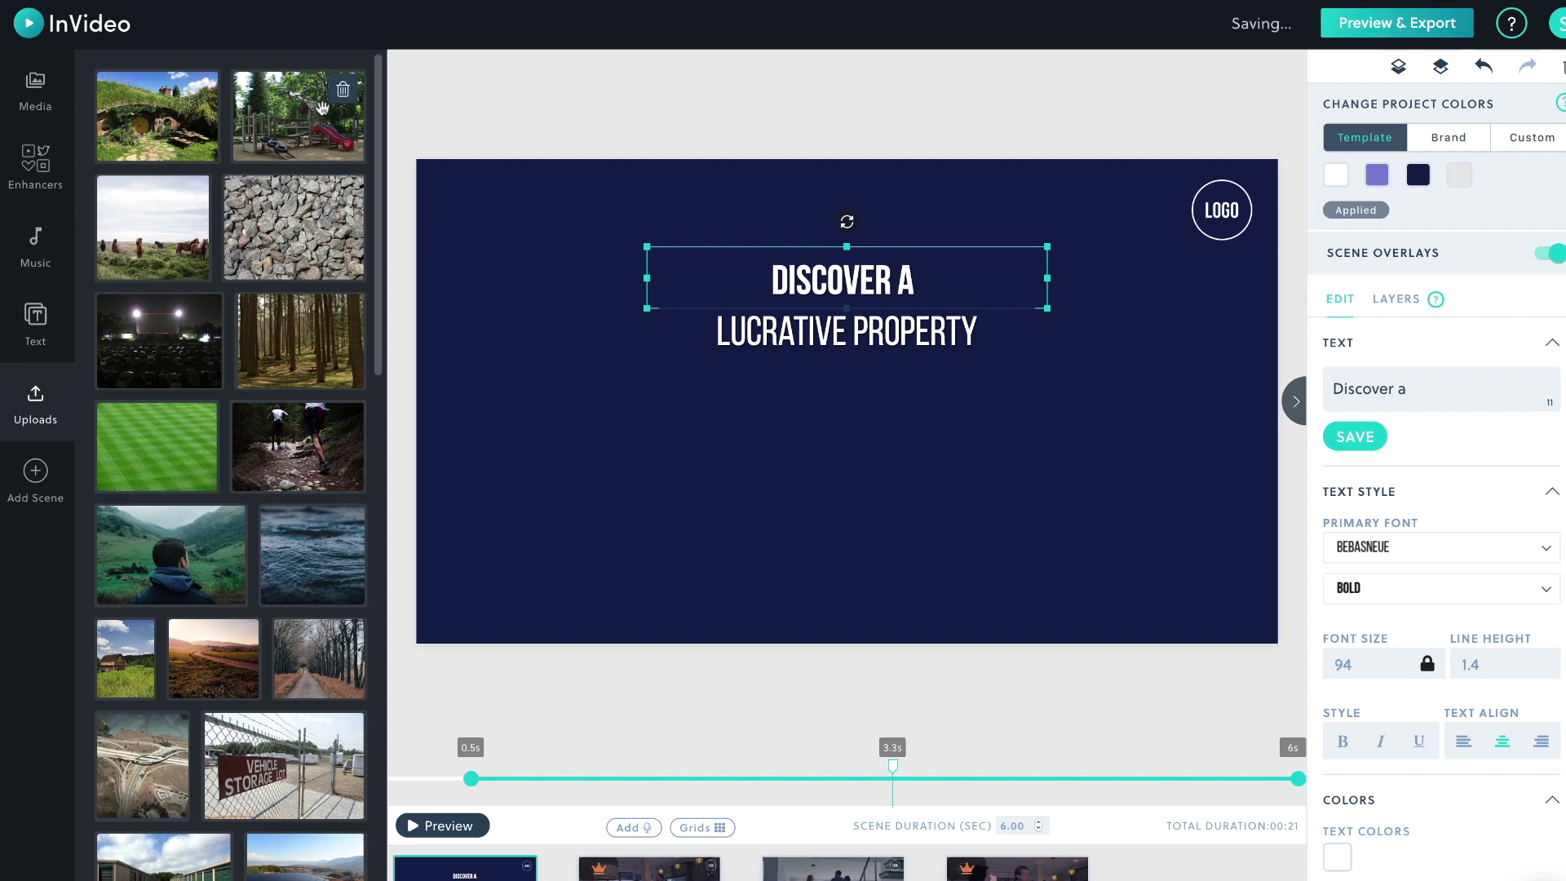
pyautogui.moveTo(151, 228)
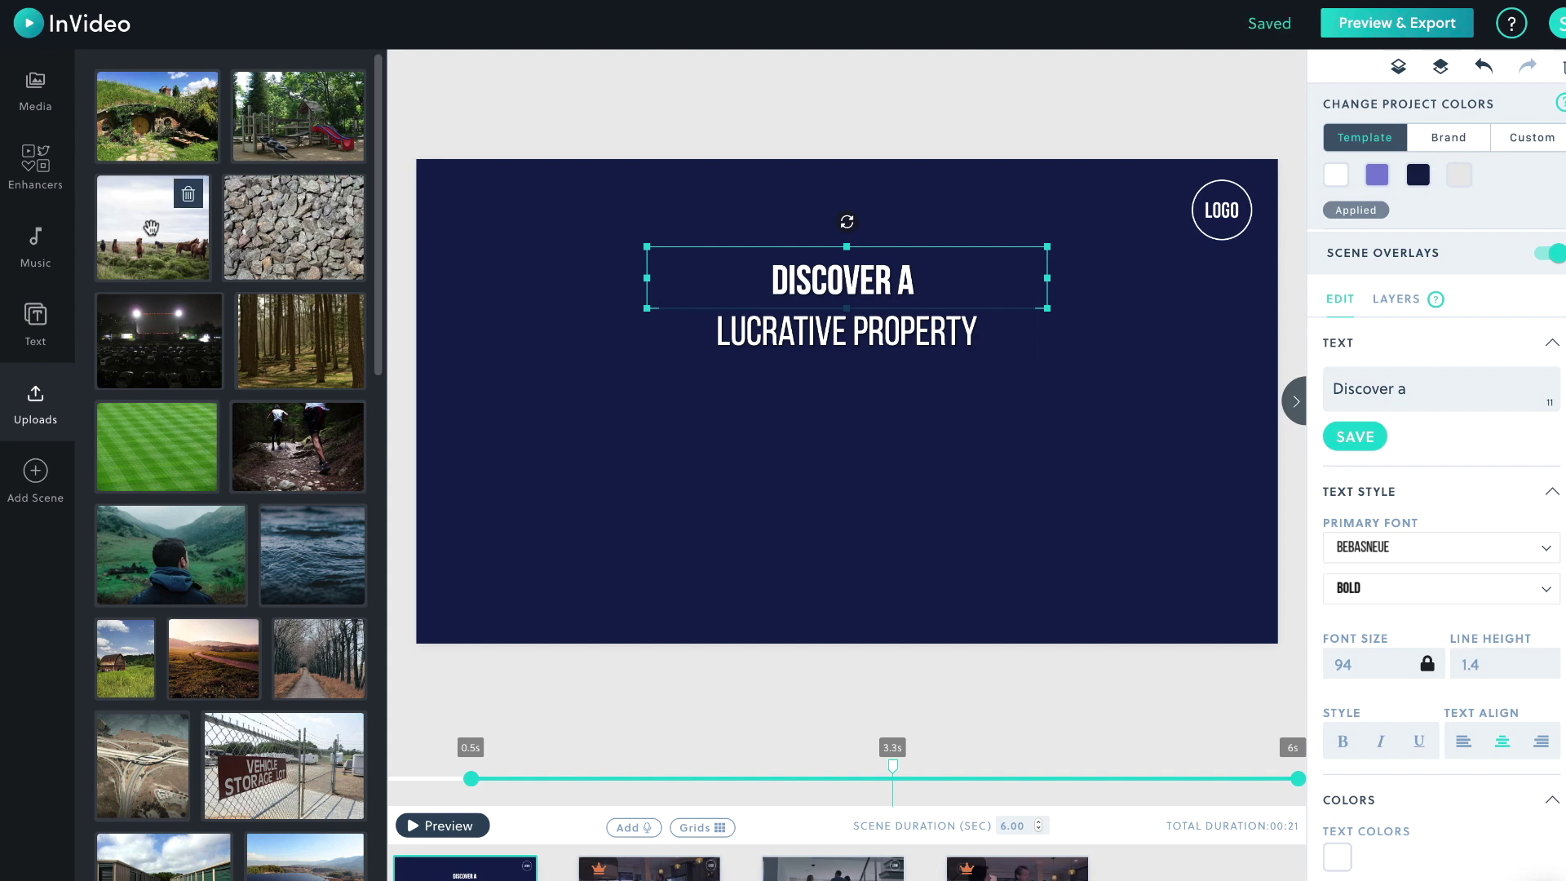
pyautogui.moveTo(151, 227); pyautogui.dragTo(823, 490)
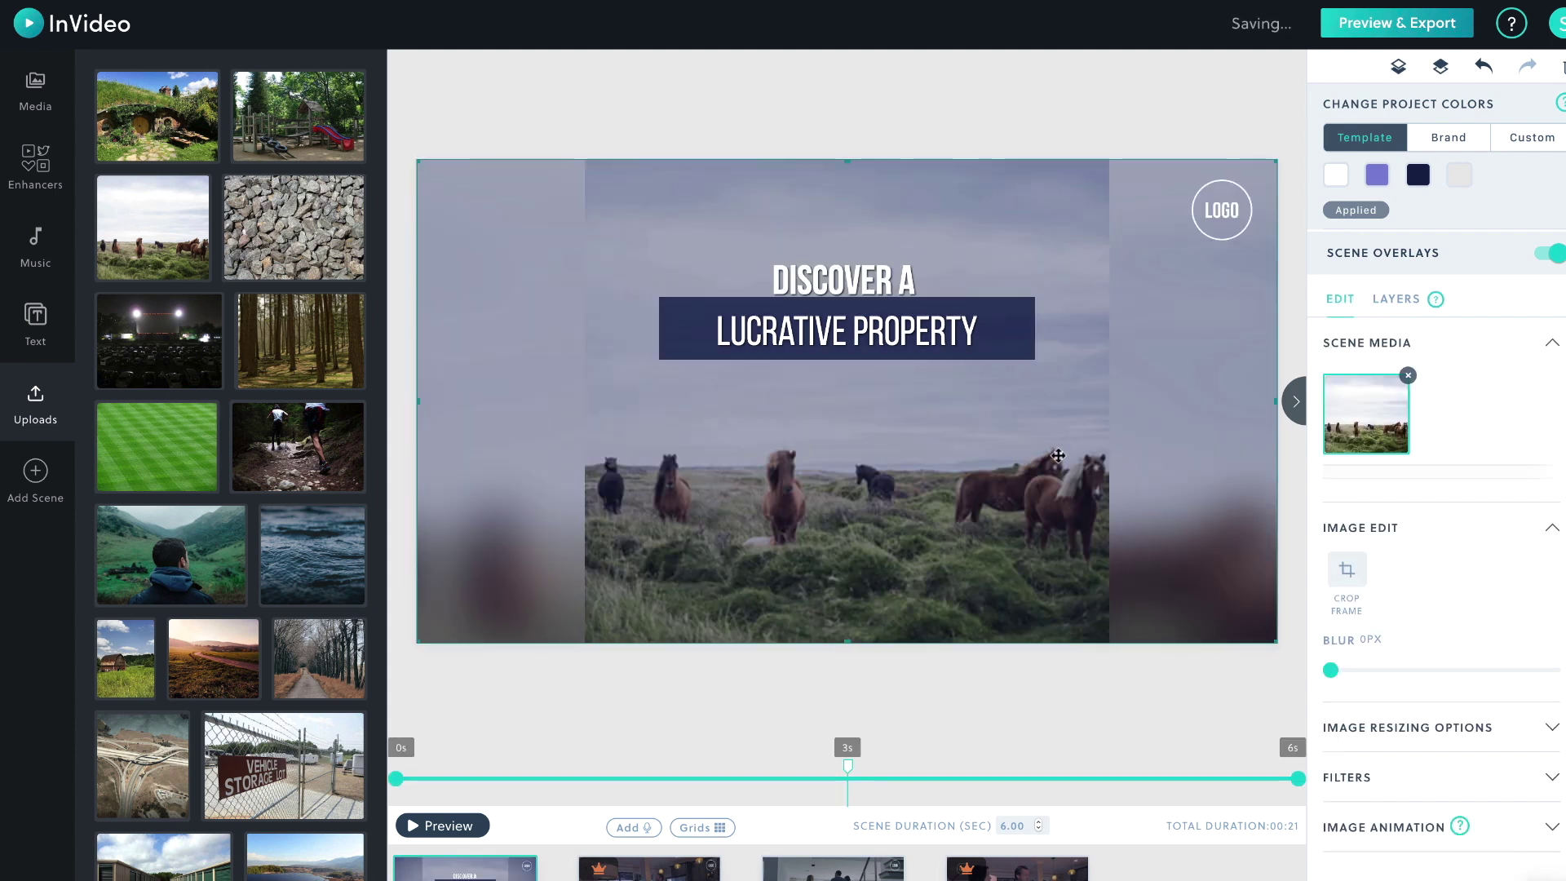
pyautogui.moveTo(274, 682)
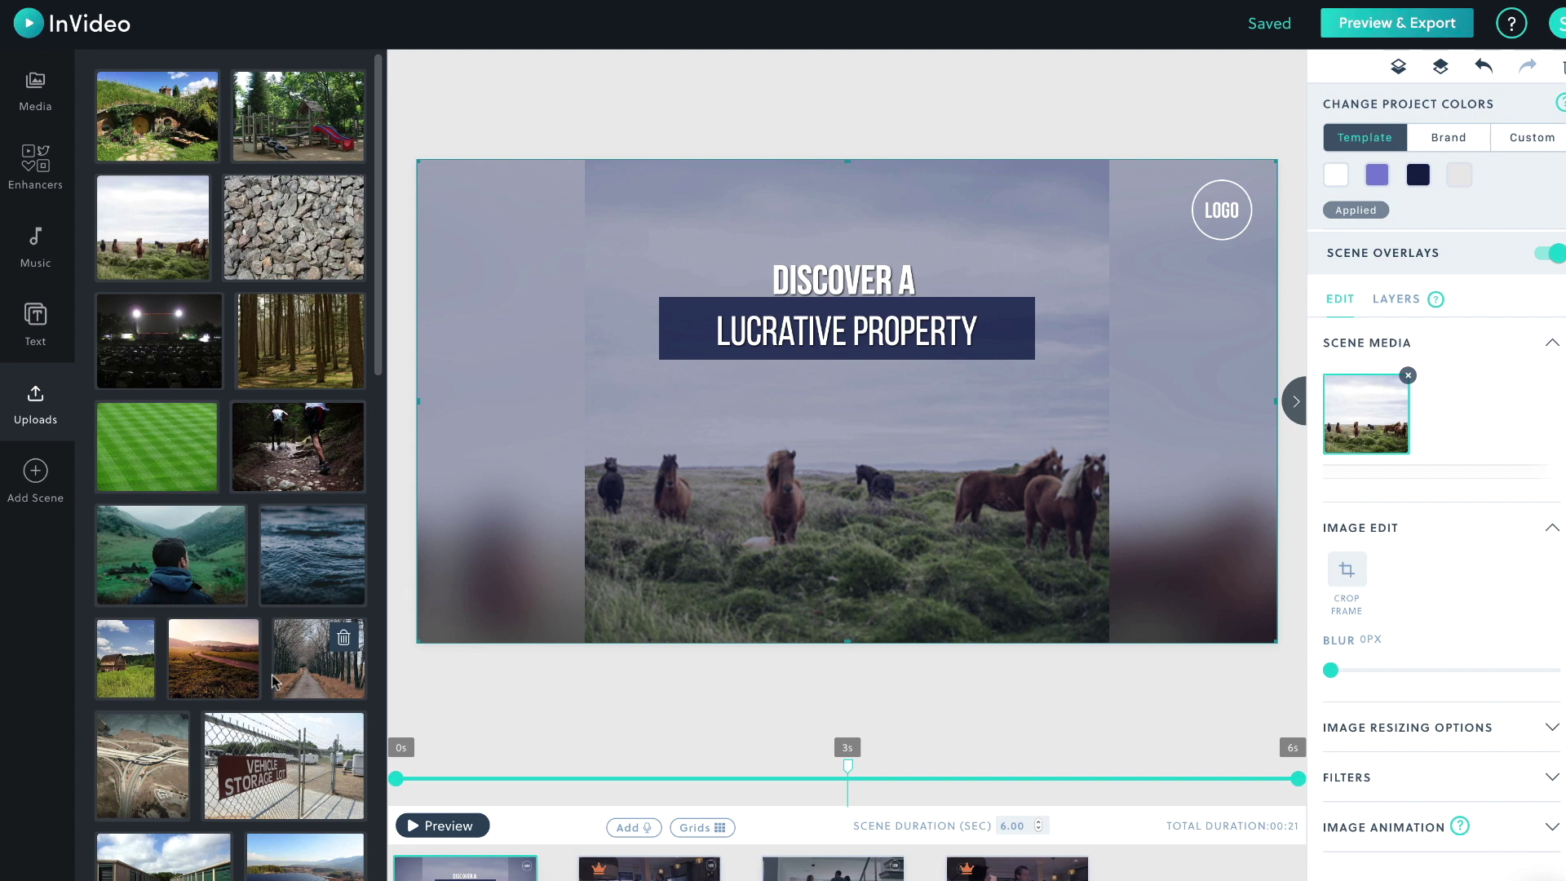
pyautogui.scroll(-6, 274, 682)
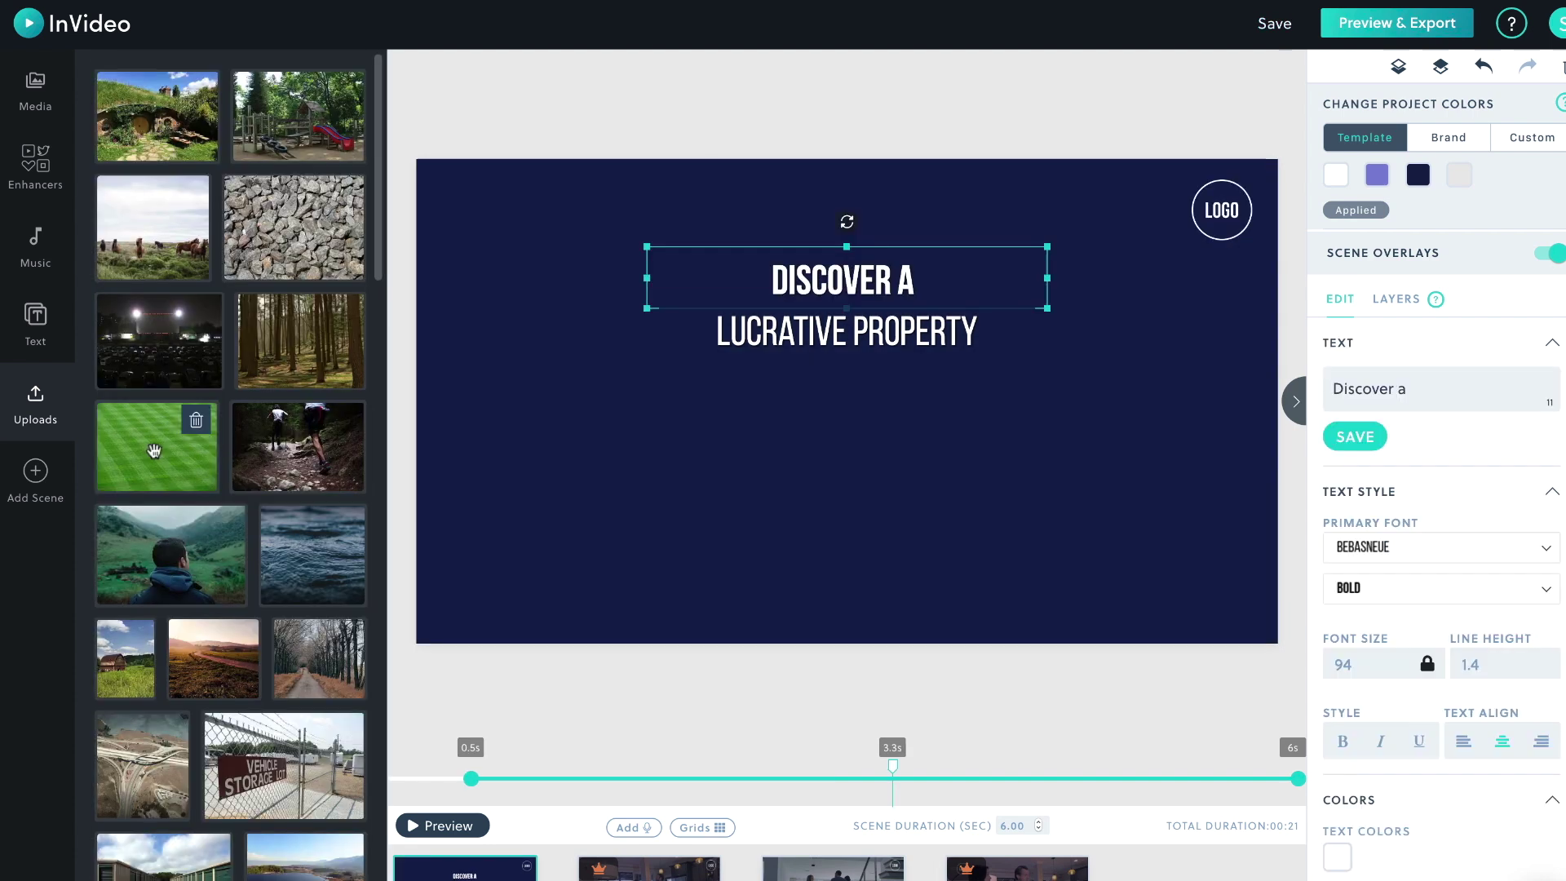
# Step: Place the uploaded striped green grass photo as the first scene's background and crop it to fill the frame
pyautogui.moveTo(150, 449); pyautogui.dragTo(931, 447)
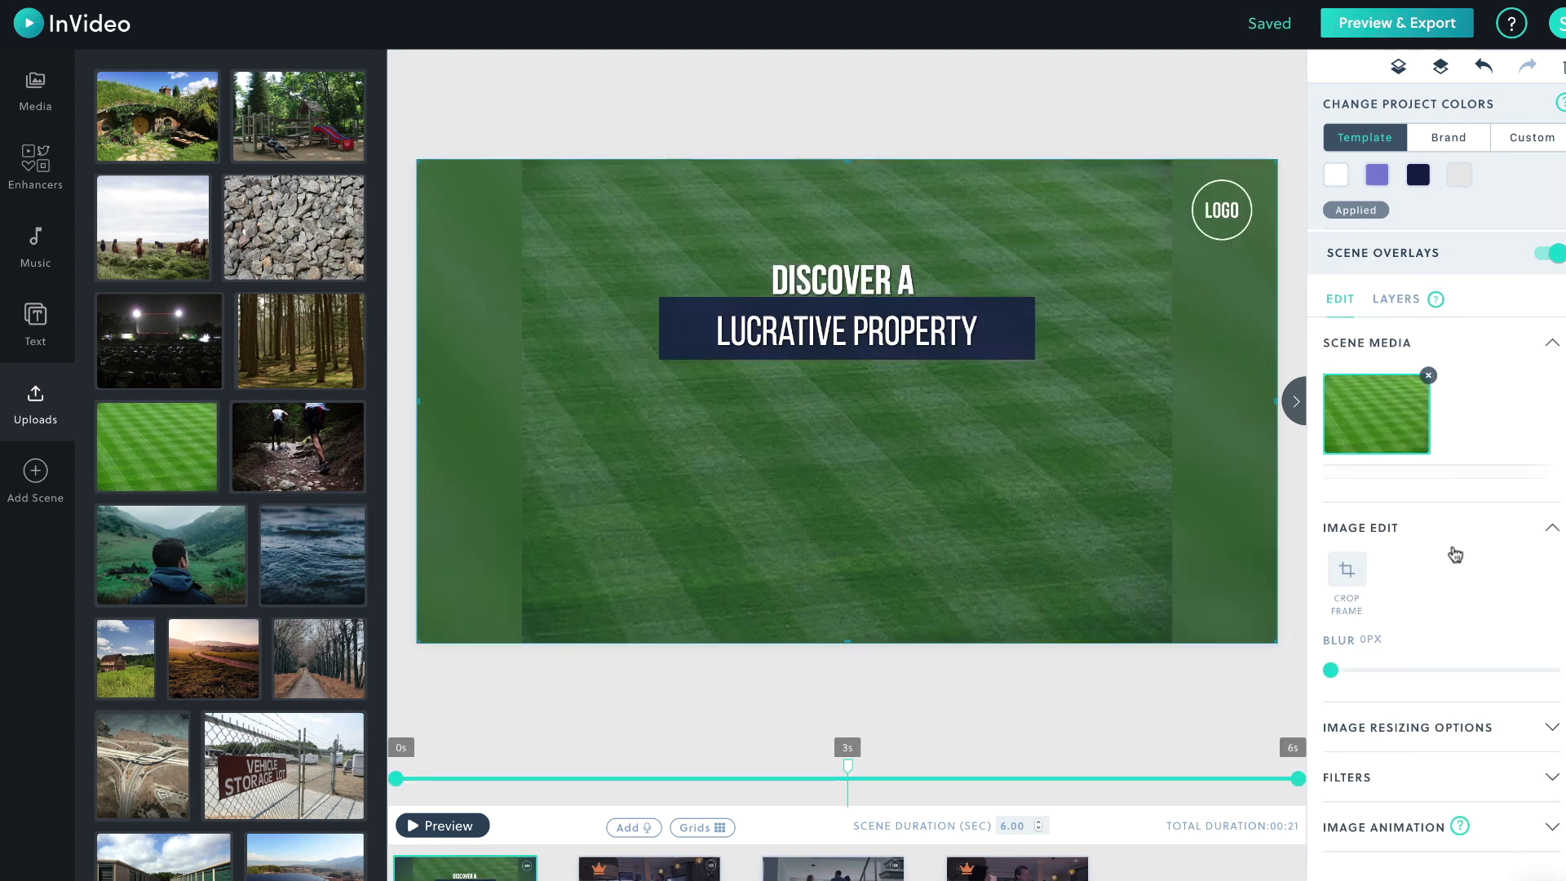
pyautogui.click(1348, 571)
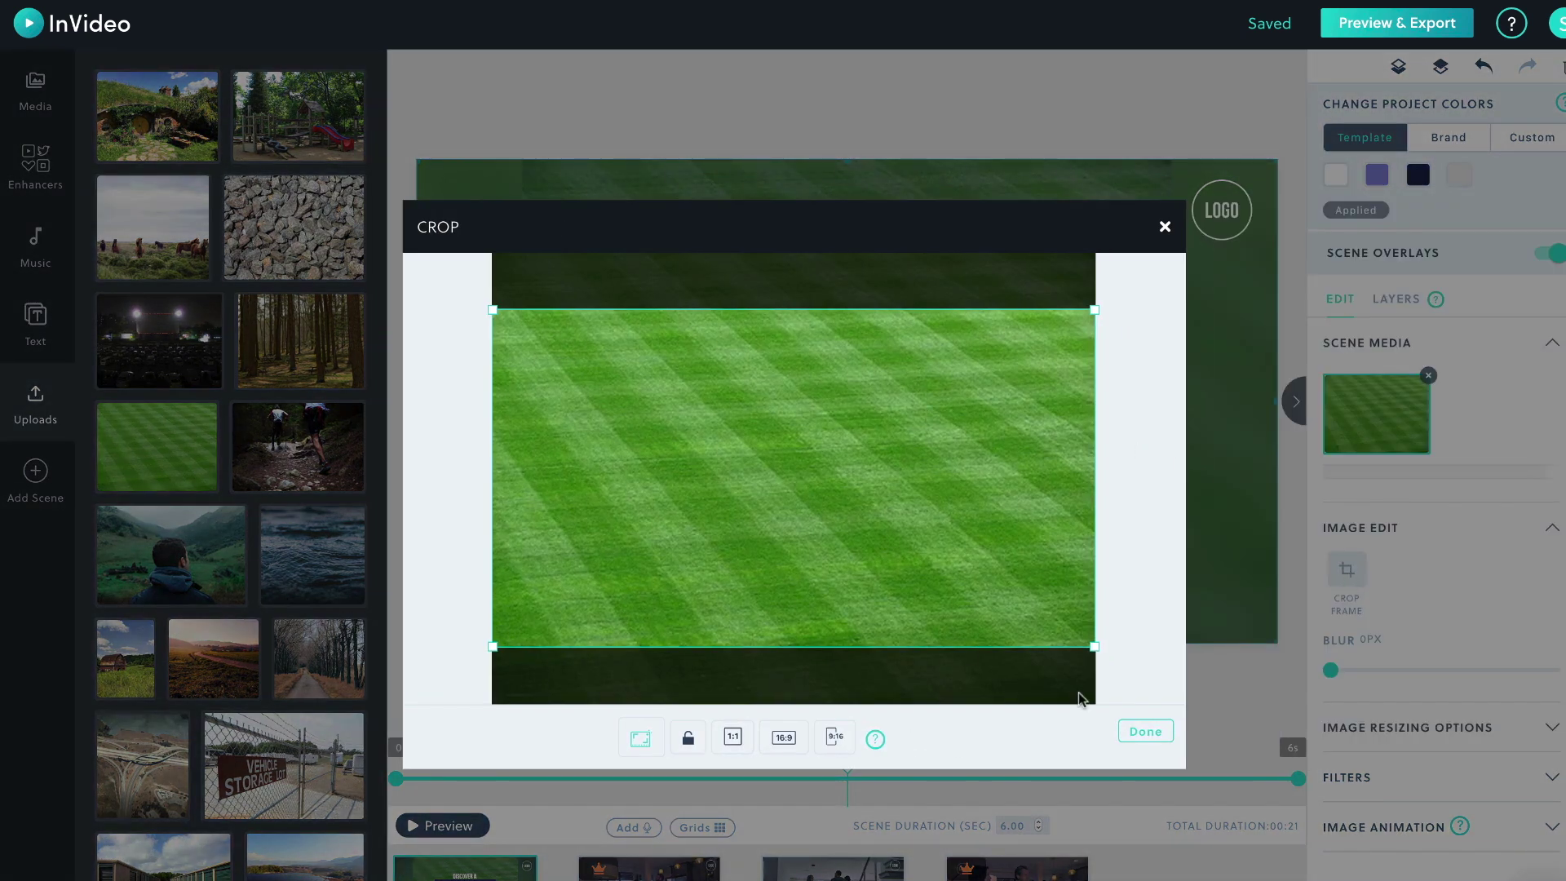
pyautogui.click(1145, 731)
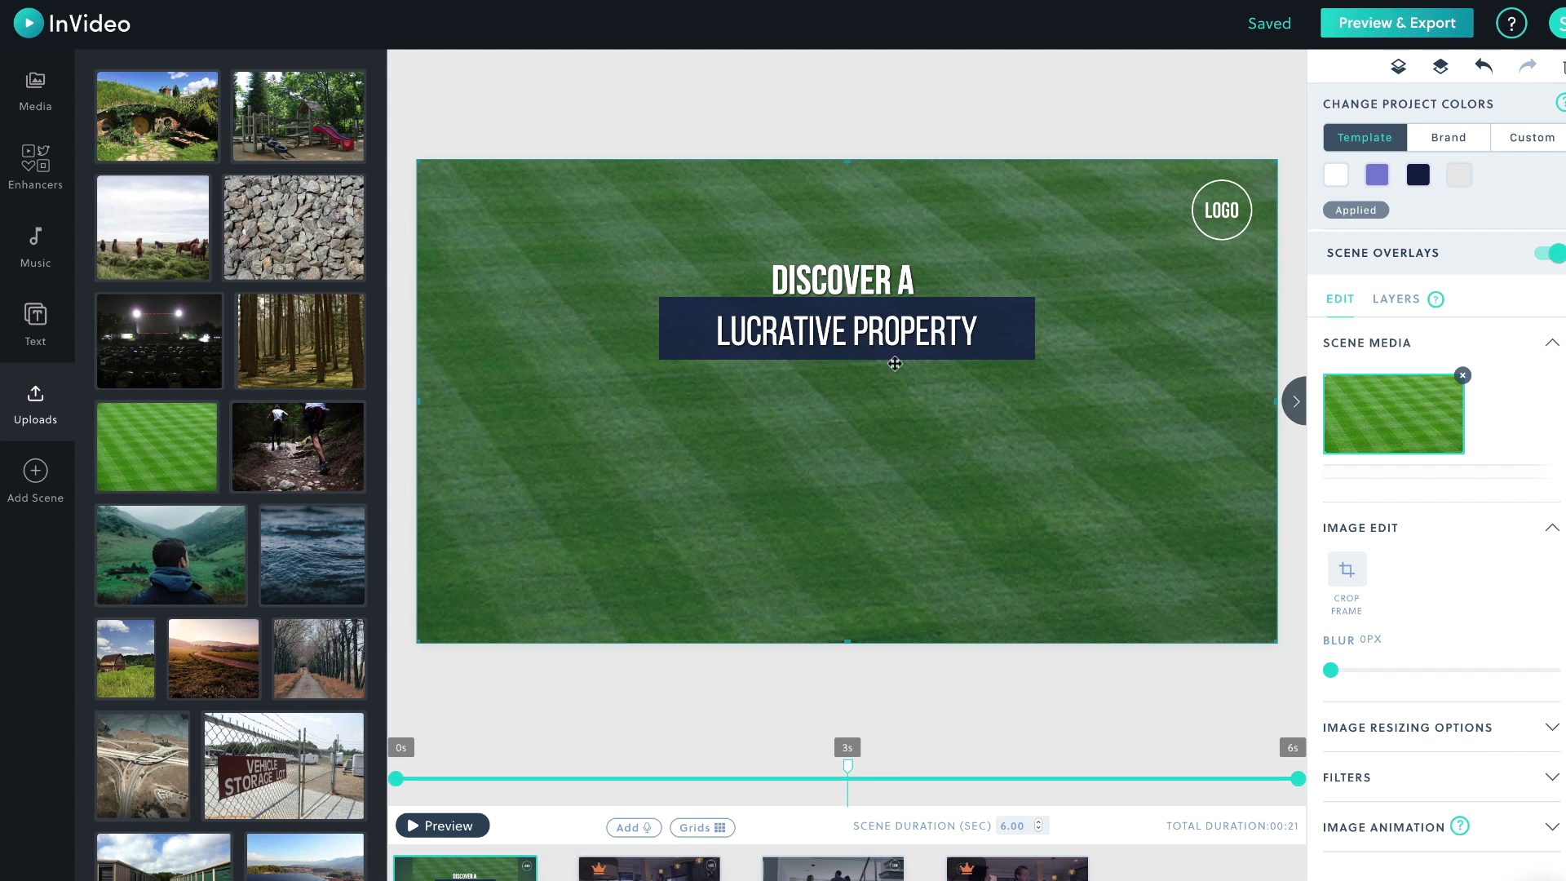
# Step: Replace the first scene's "Discover a" text with "This is the property you've been"
pyautogui.click(870, 282)
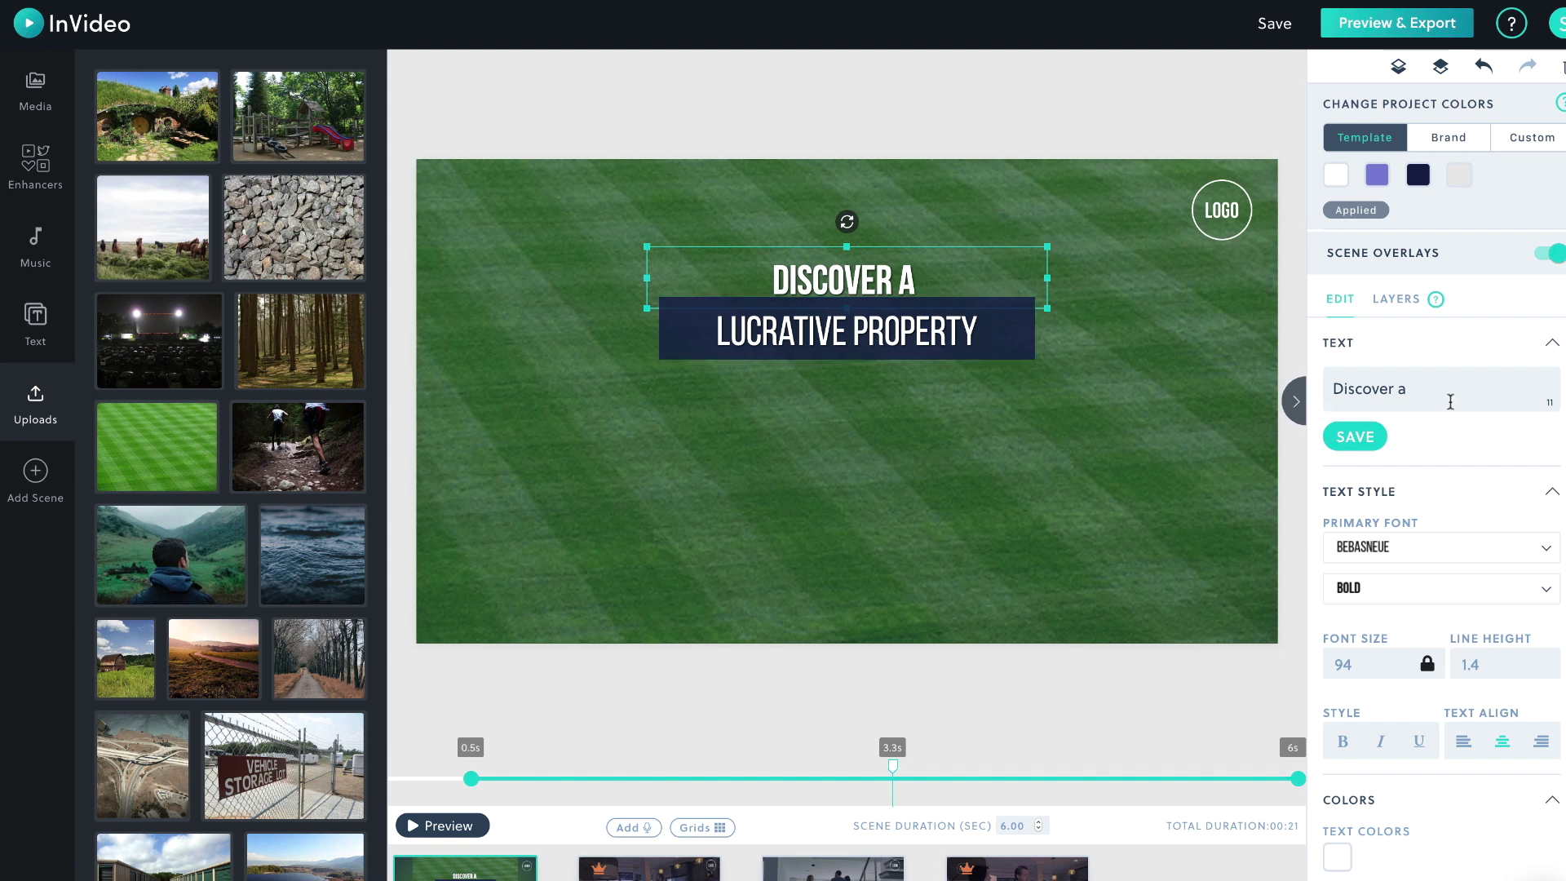
pyautogui.moveTo(1448, 392); pyautogui.dragTo(1241, 385)
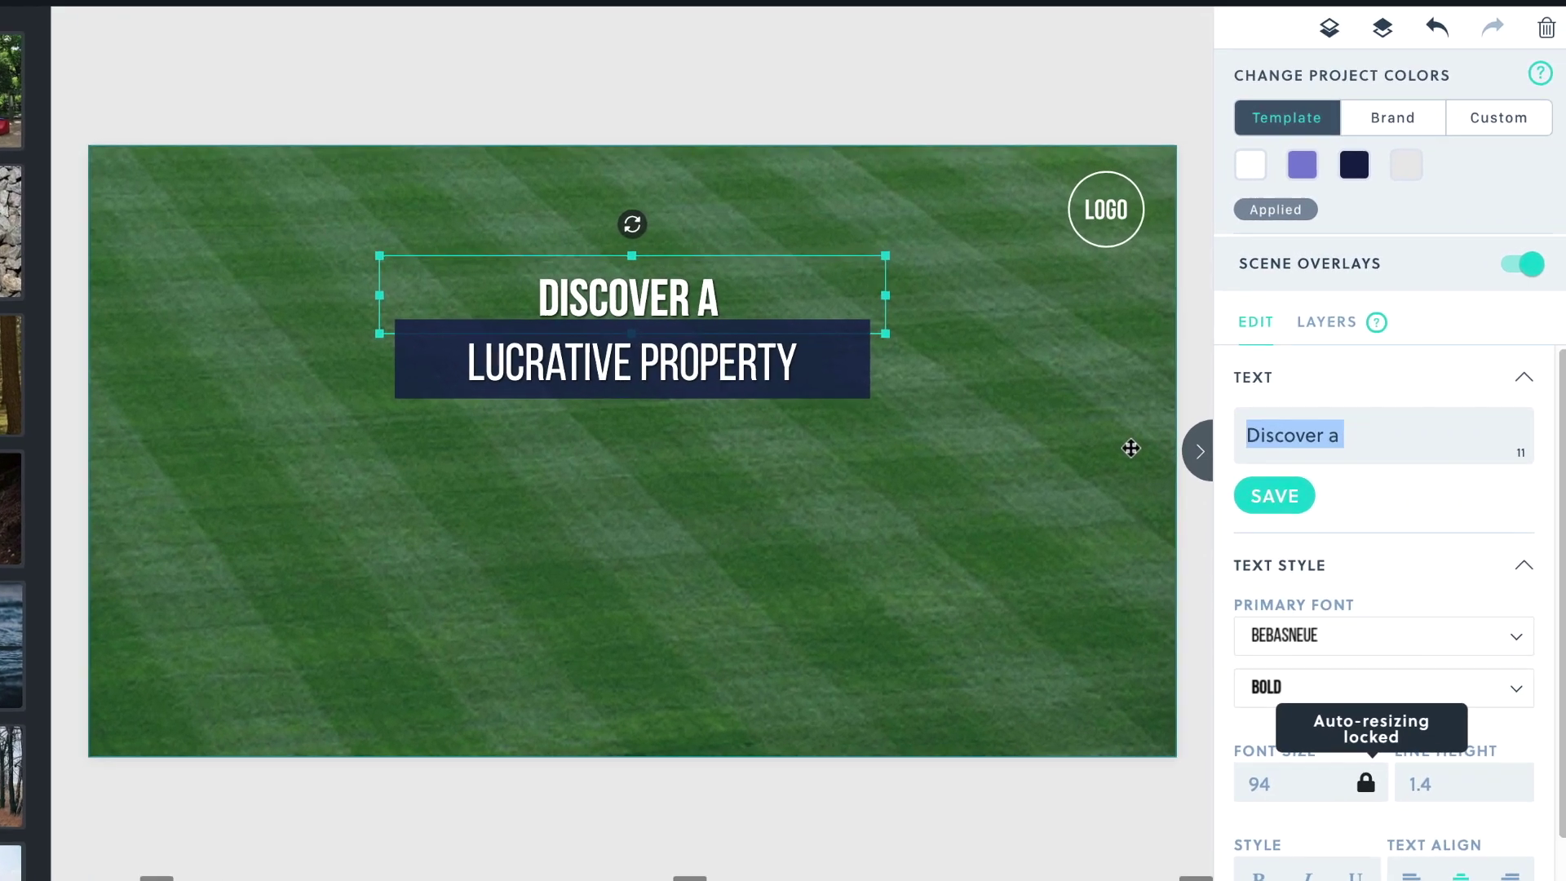
pyautogui.write("This is the property you've been")
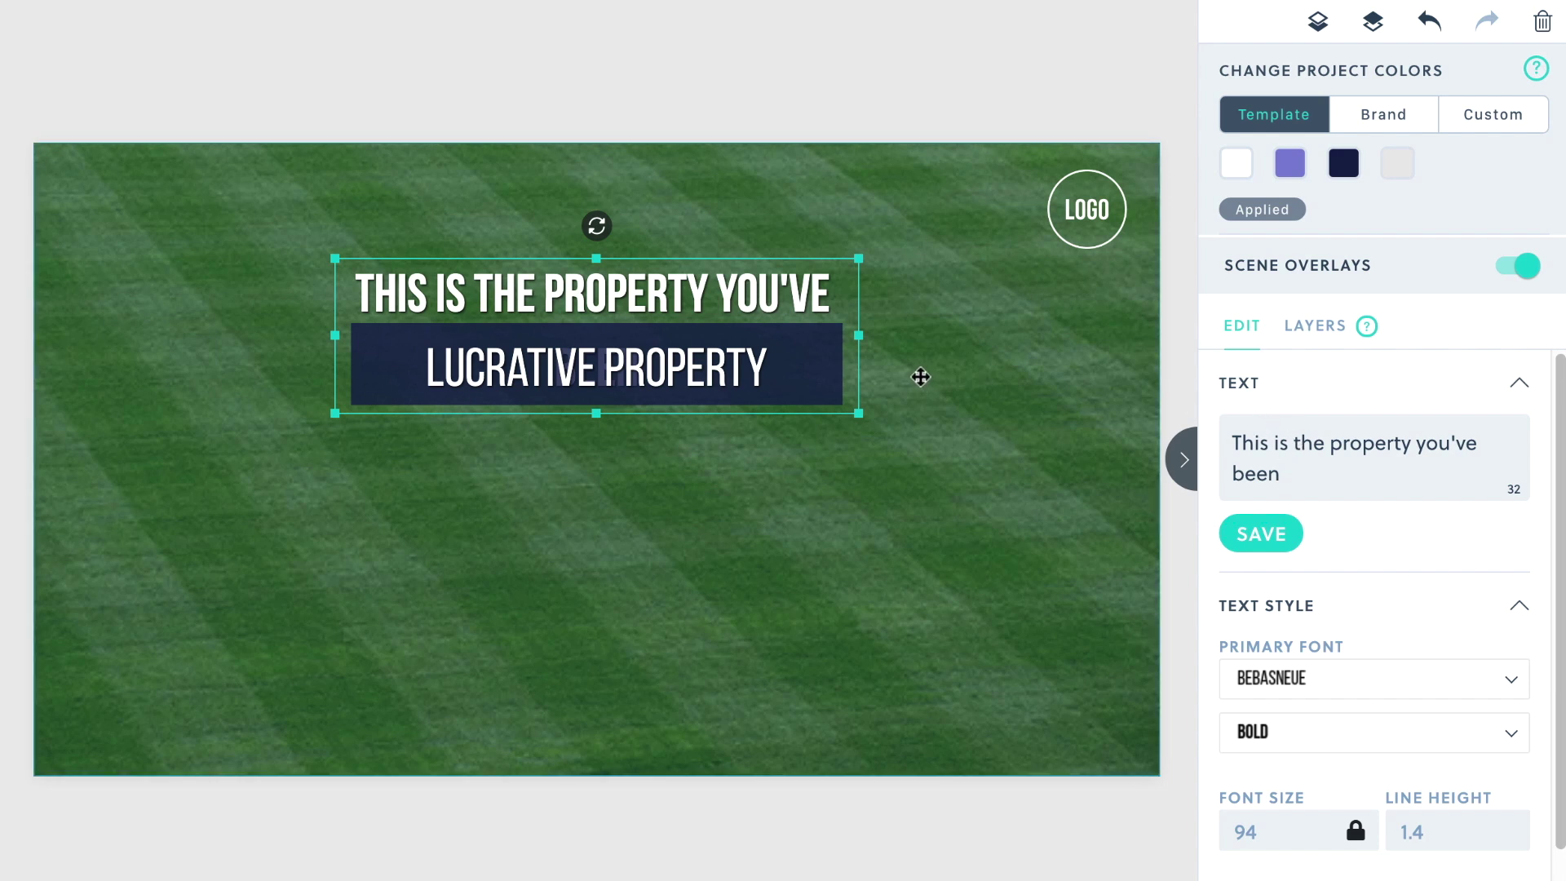
# Step: Widen the first scene's headline text box so it fits on one line and move it above the blue label
pyautogui.moveTo(859, 335); pyautogui.dragTo(970, 333)
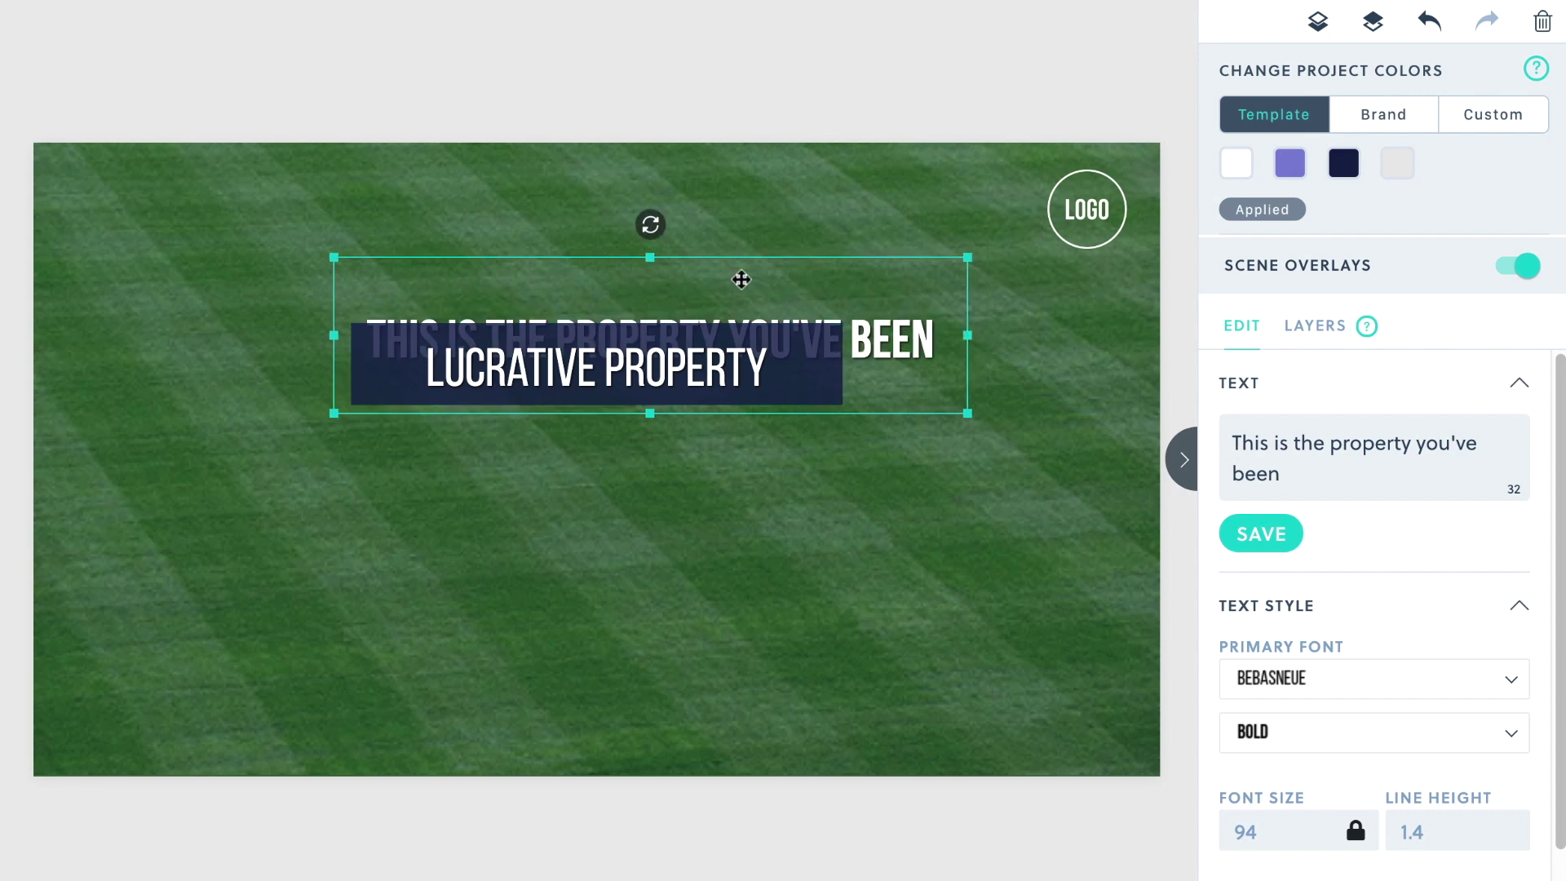
pyautogui.moveTo(917, 332); pyautogui.dragTo(868, 283)
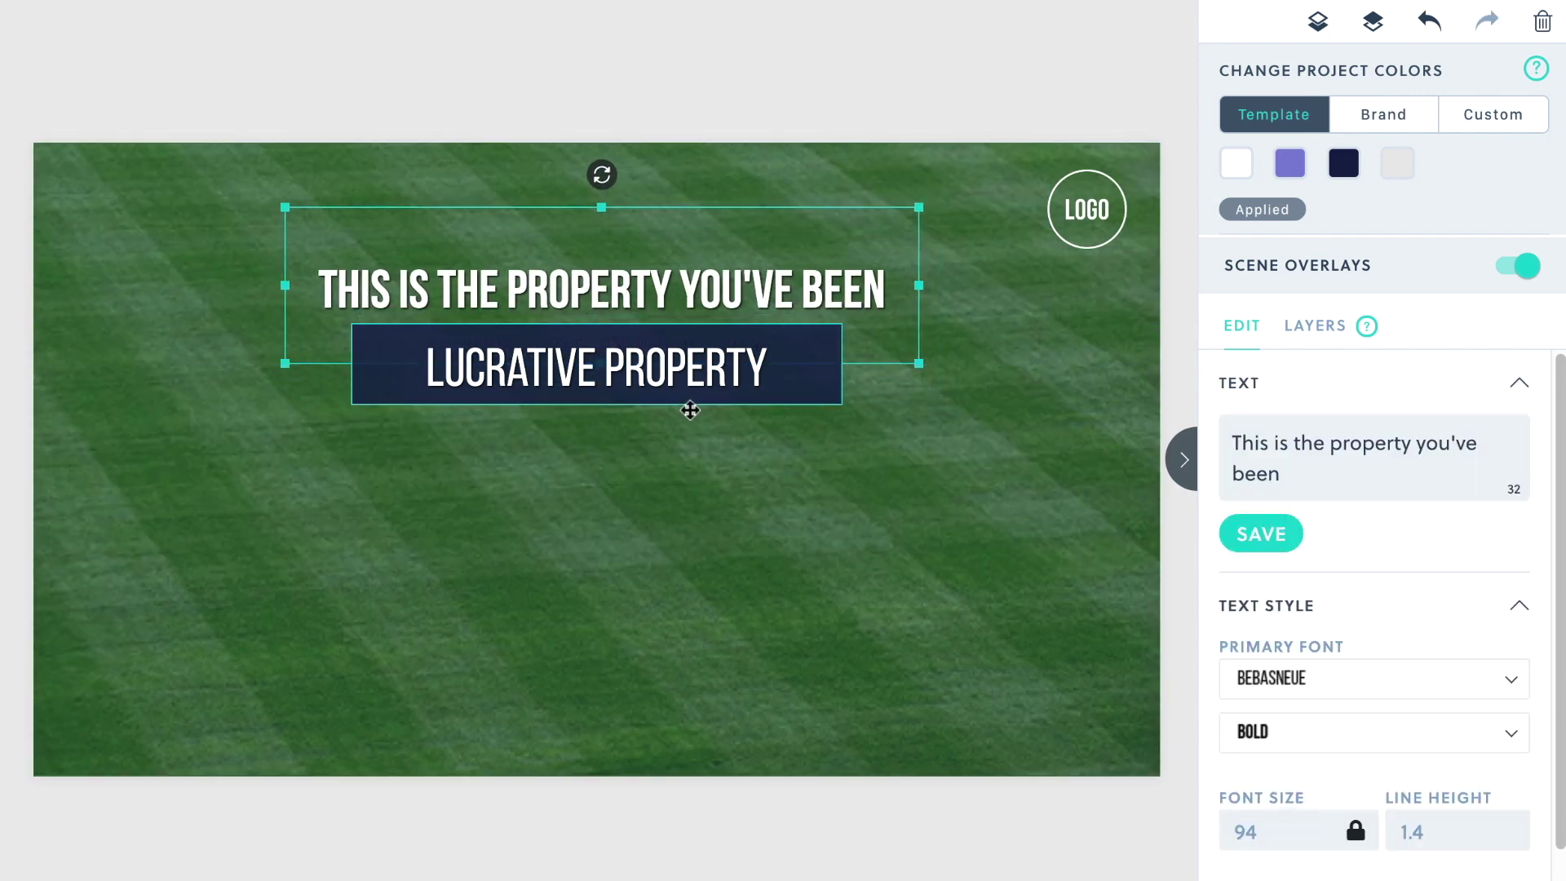
# Step: Replace the blue label's "lucrative property" text with "dreaming of" and narrow its box to fit, centered under the headline
pyautogui.click(679, 372)
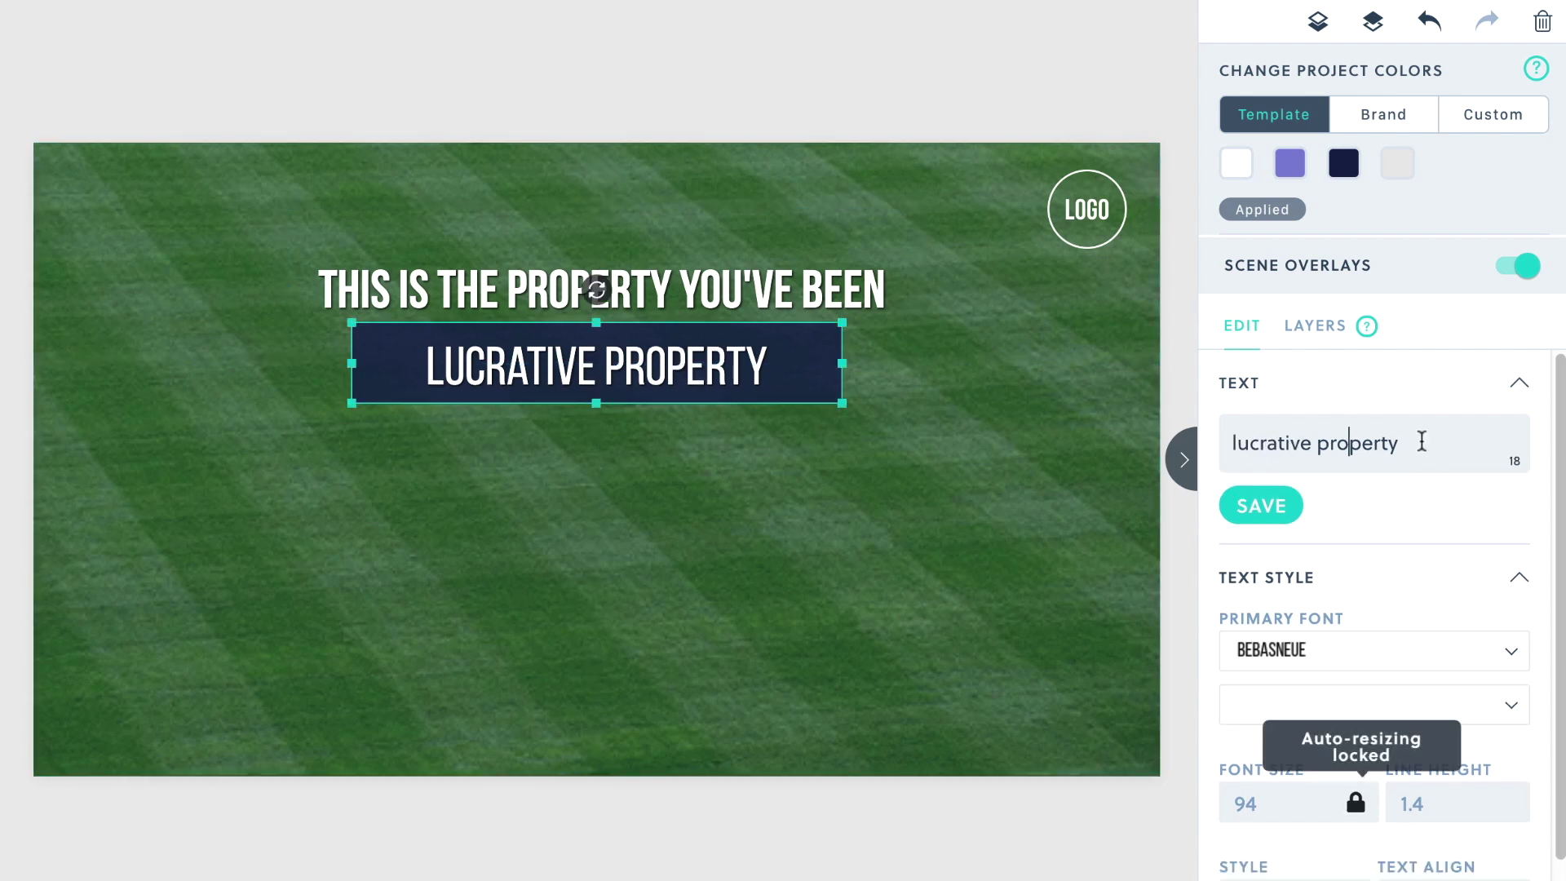
pyautogui.moveTo(1397, 444); pyautogui.dragTo(1219, 430)
pyautogui.write('dreaming of')
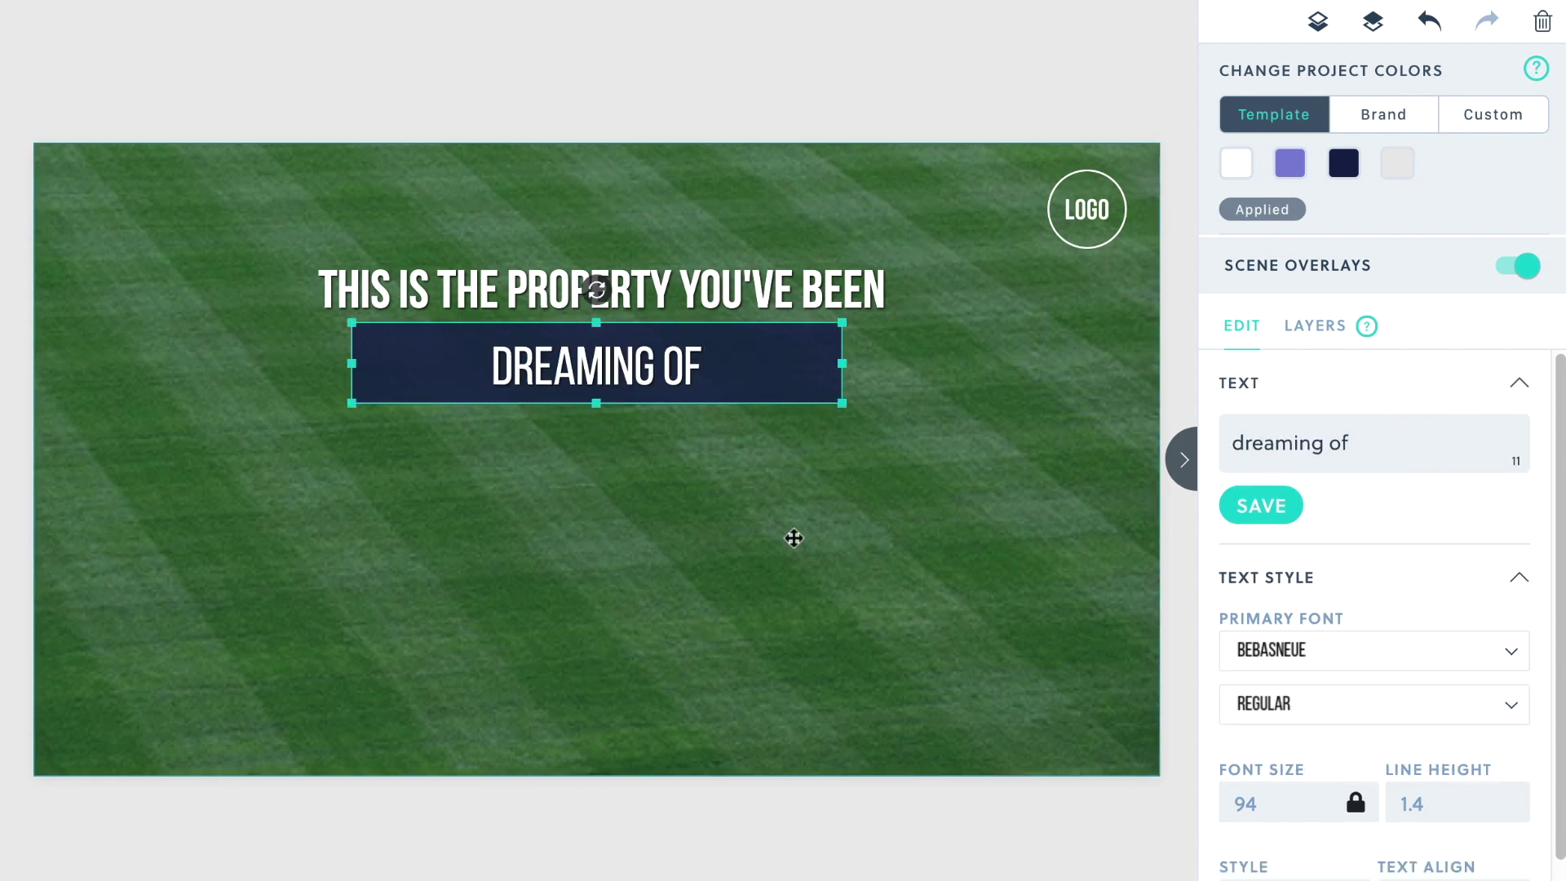
pyautogui.moveTo(845, 367); pyautogui.dragTo(633, 367)
pyautogui.moveTo(550, 364); pyautogui.dragTo(638, 362)
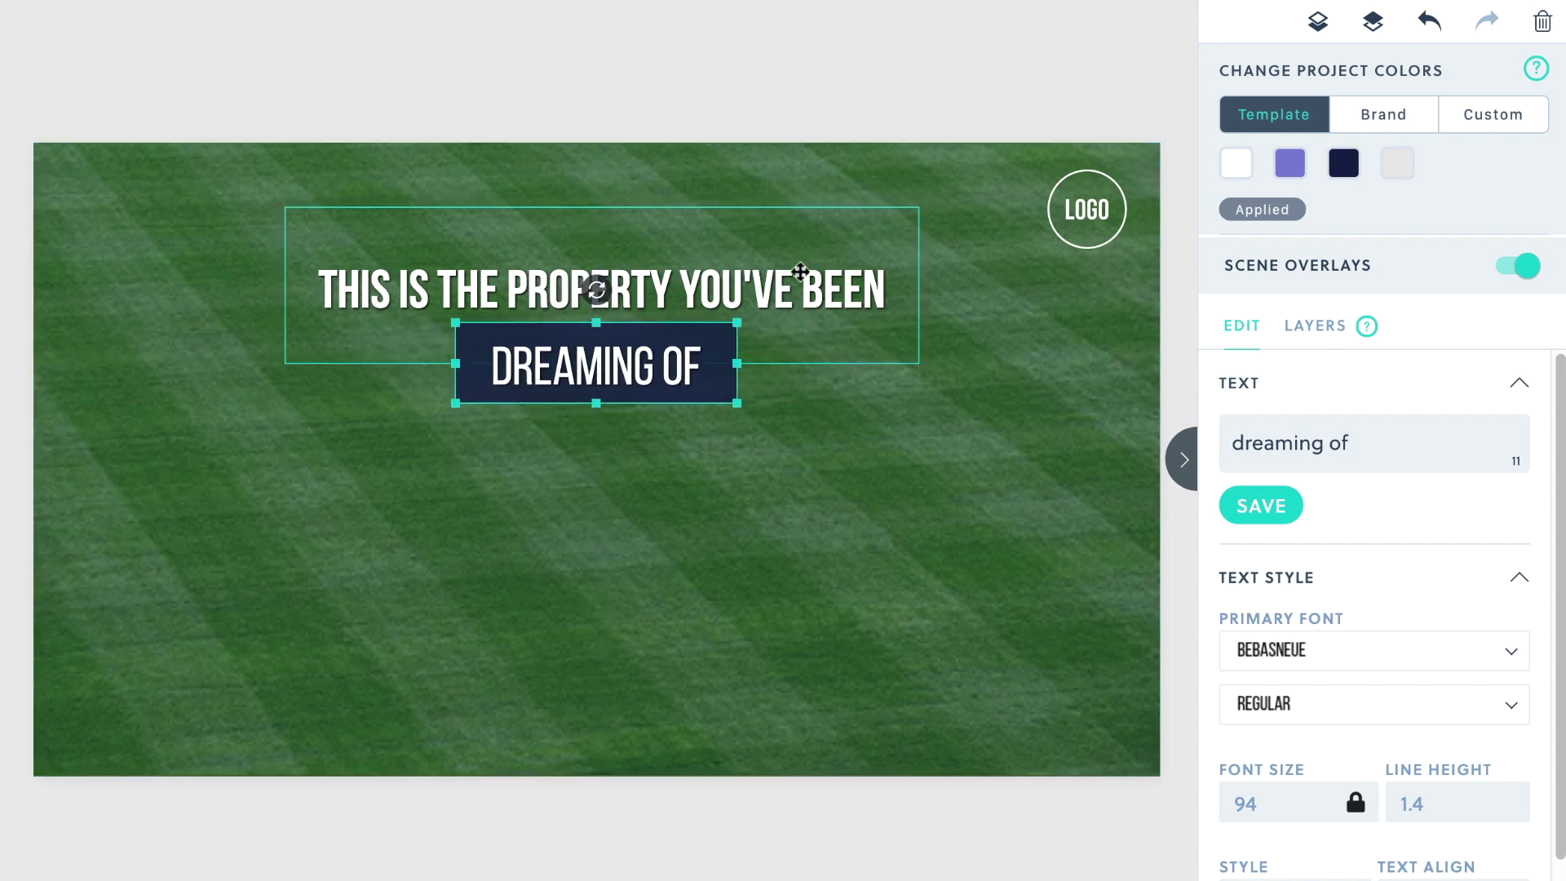
pyautogui.moveTo(800, 273); pyautogui.dragTo(791, 262)
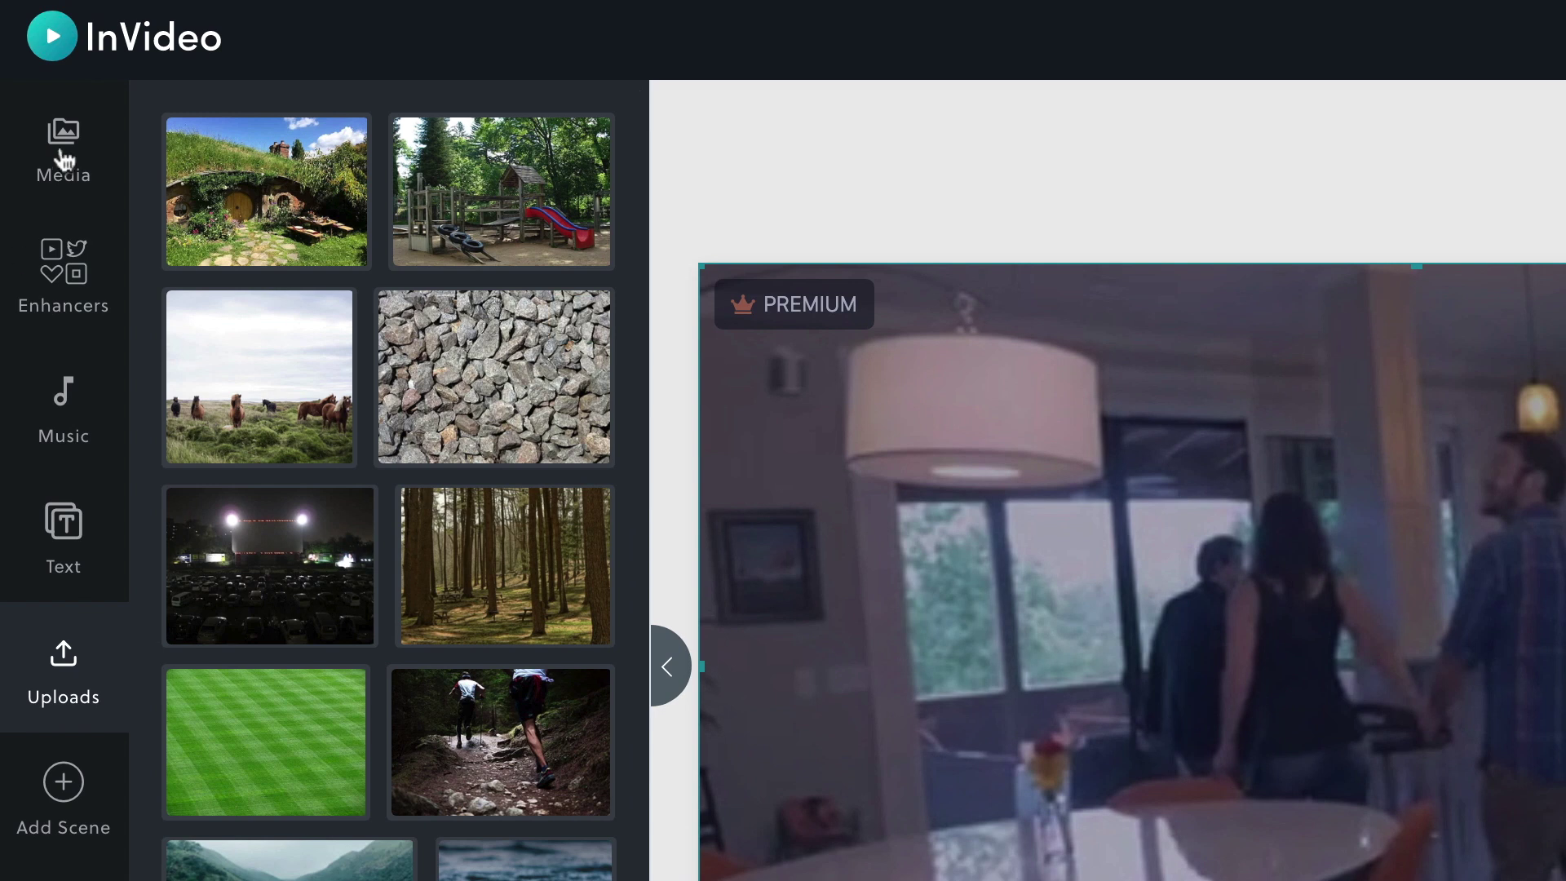
# Step: Search the stock video library for "land", with premium videos included
pyautogui.click(65, 155)
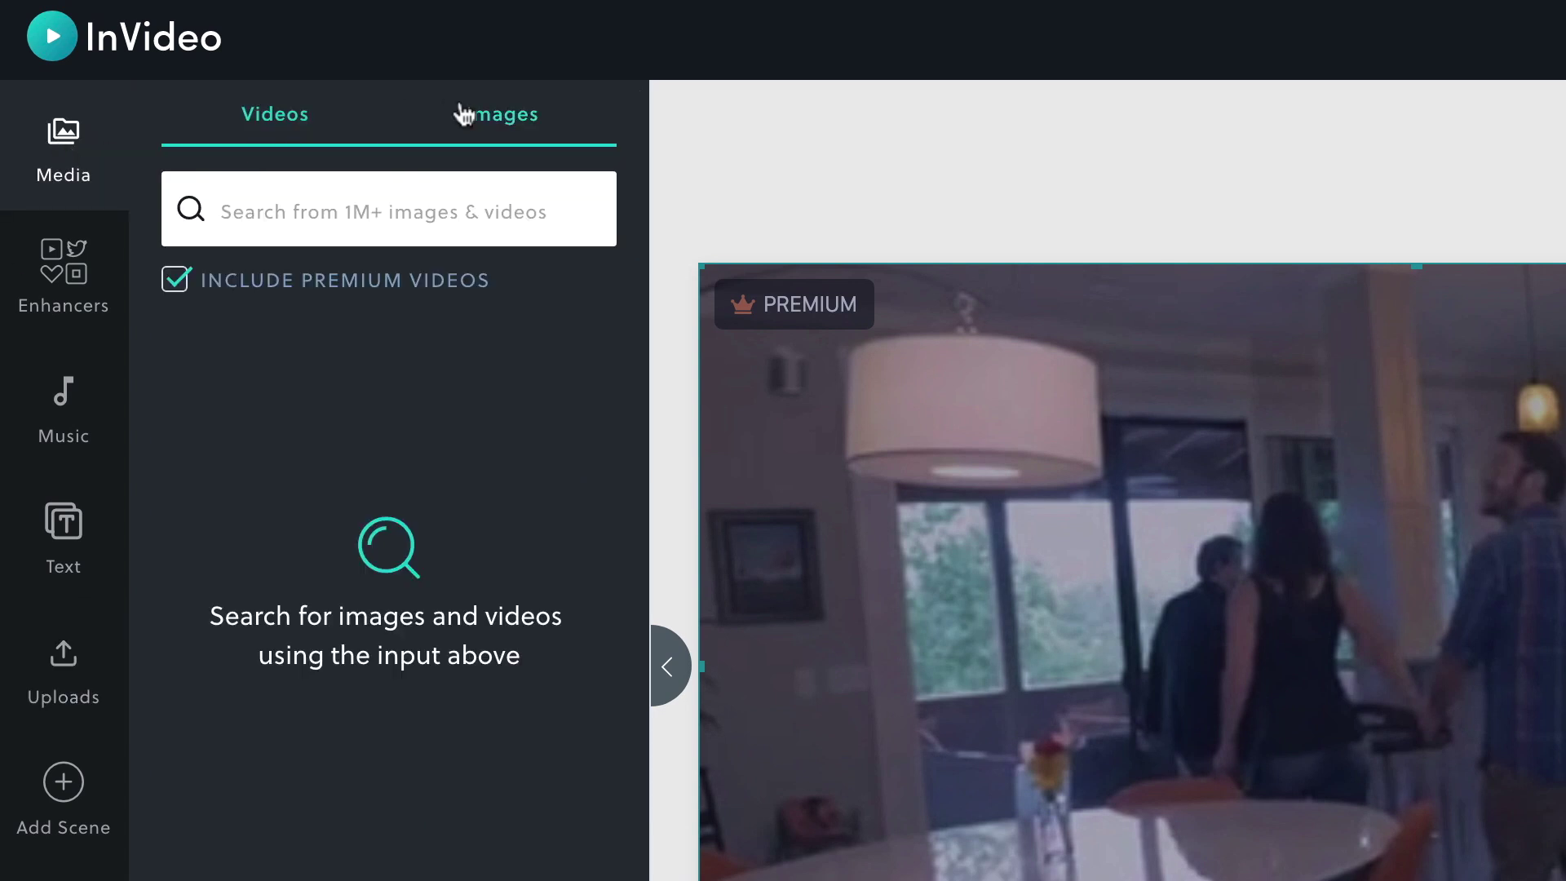
pyautogui.click(448, 150)
pyautogui.click(281, 117)
pyautogui.click(331, 201)
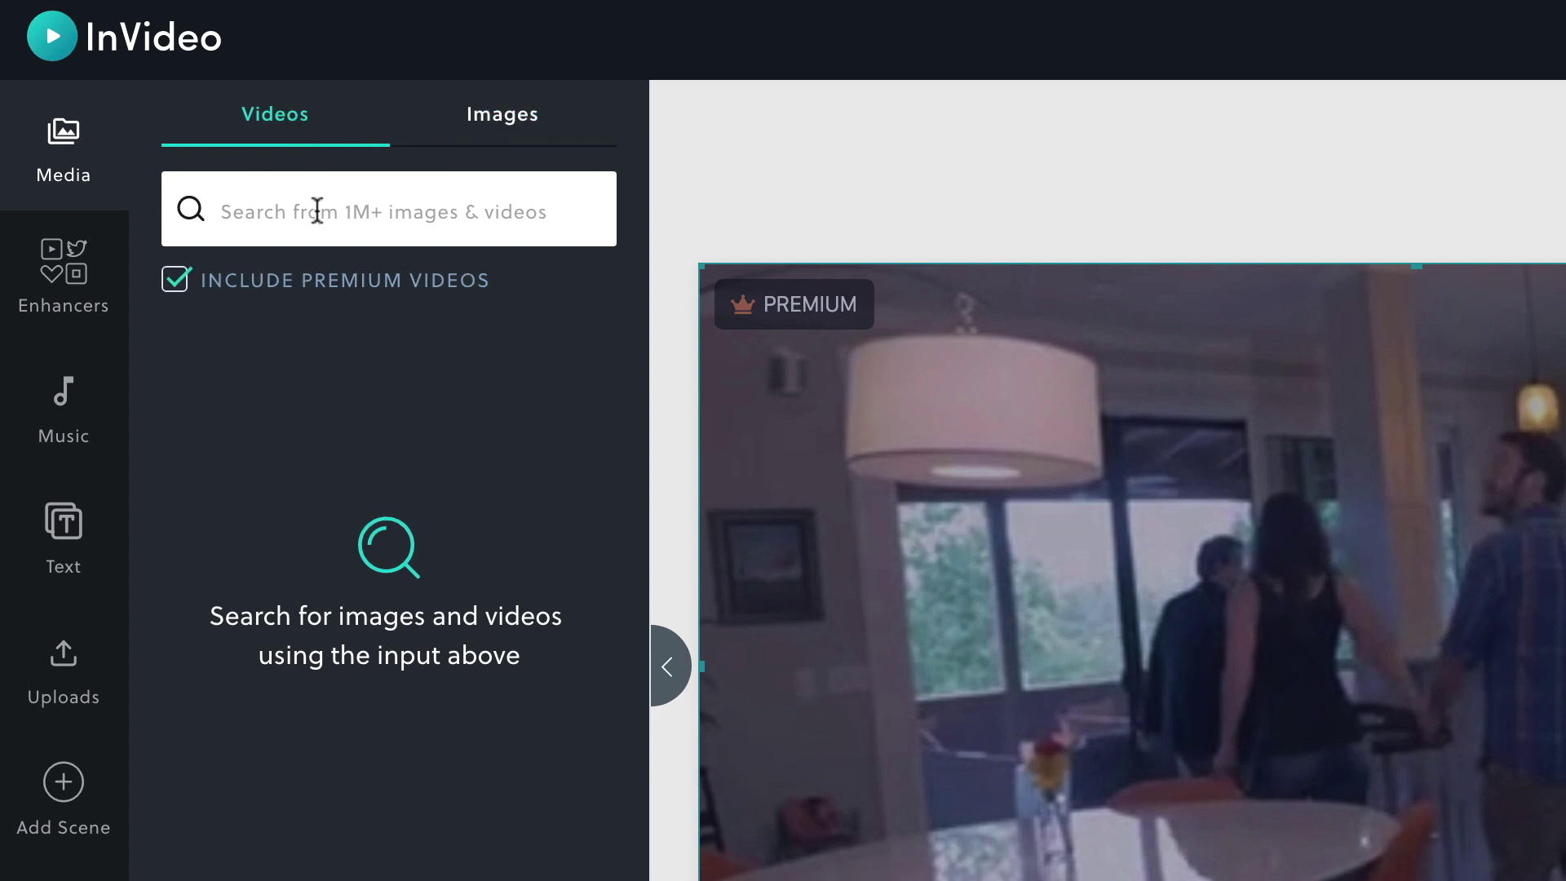
pyautogui.write('land')
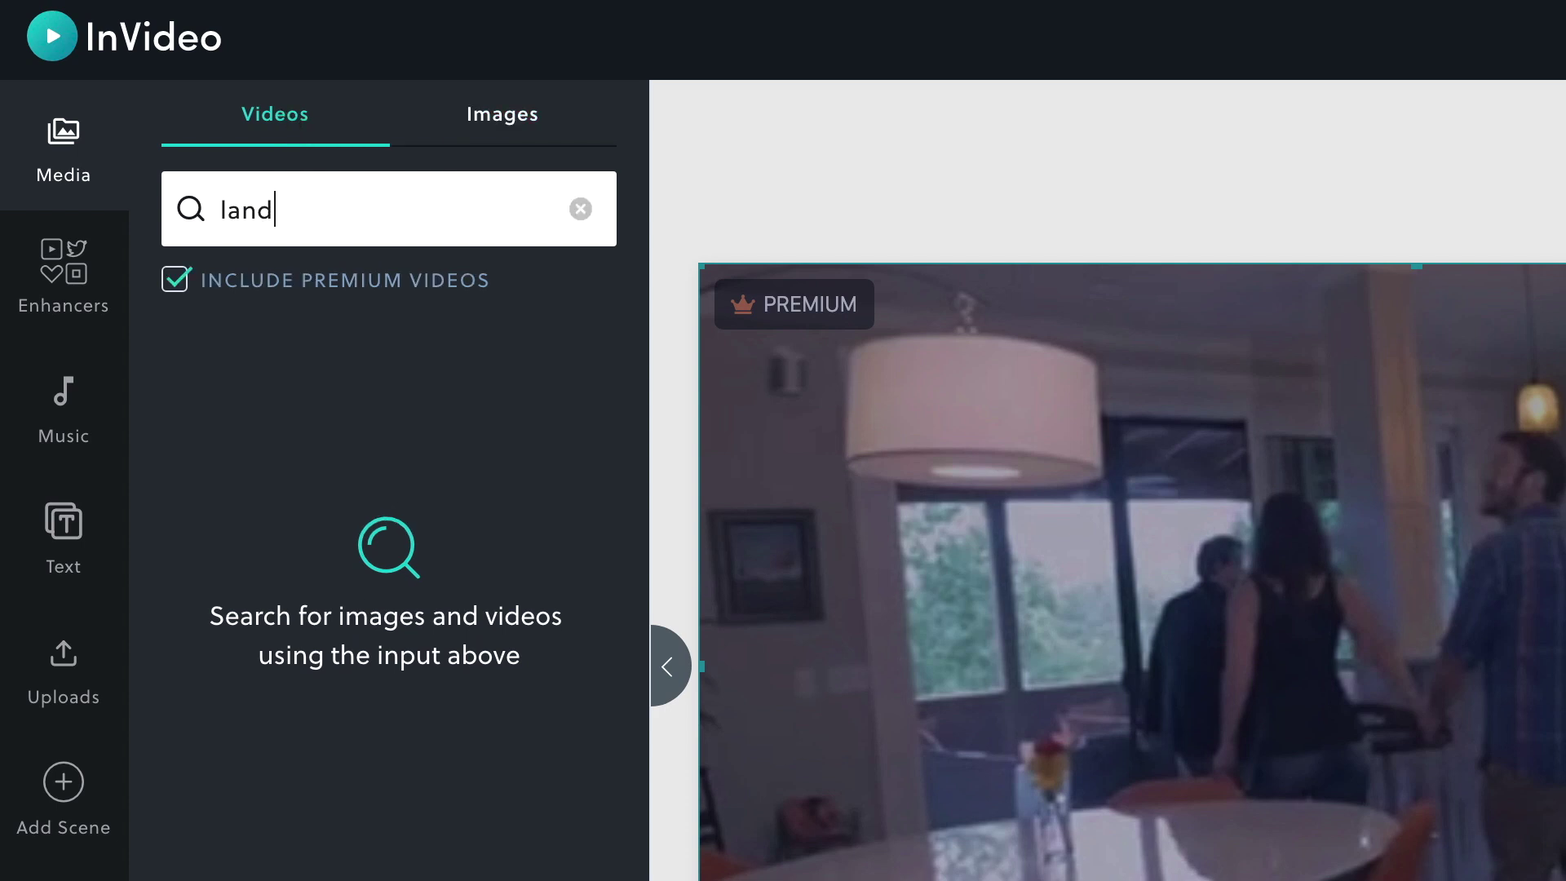
pyautogui.press('Return')
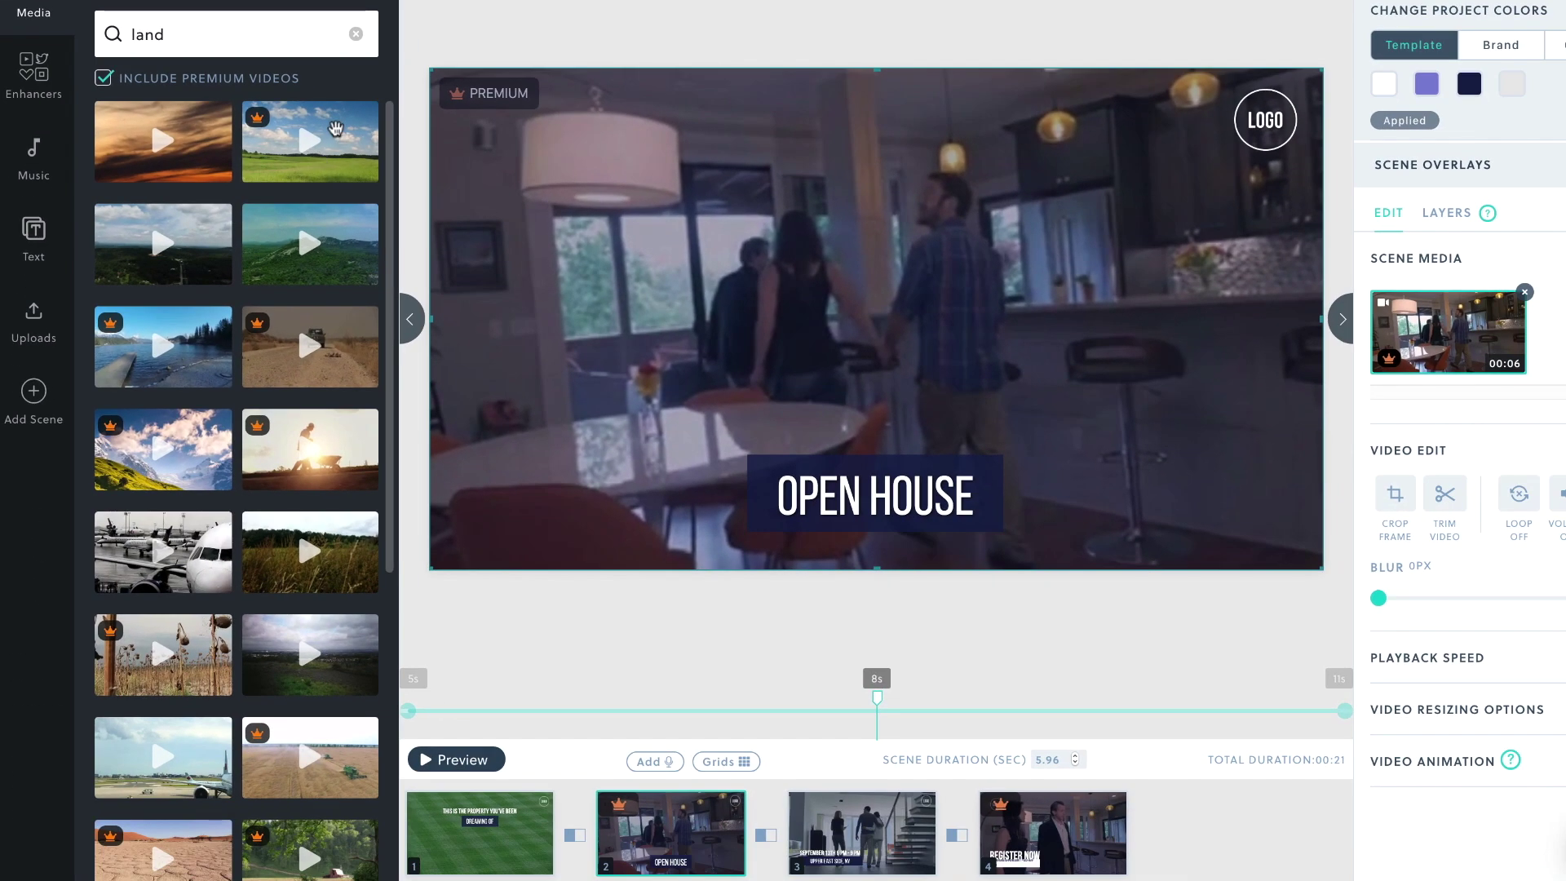
# Step: Replace the second scene's video with the premium green field and blue sky clip, trimmed to its first 8.5 seconds
pyautogui.moveTo(335, 129); pyautogui.dragTo(741, 244)
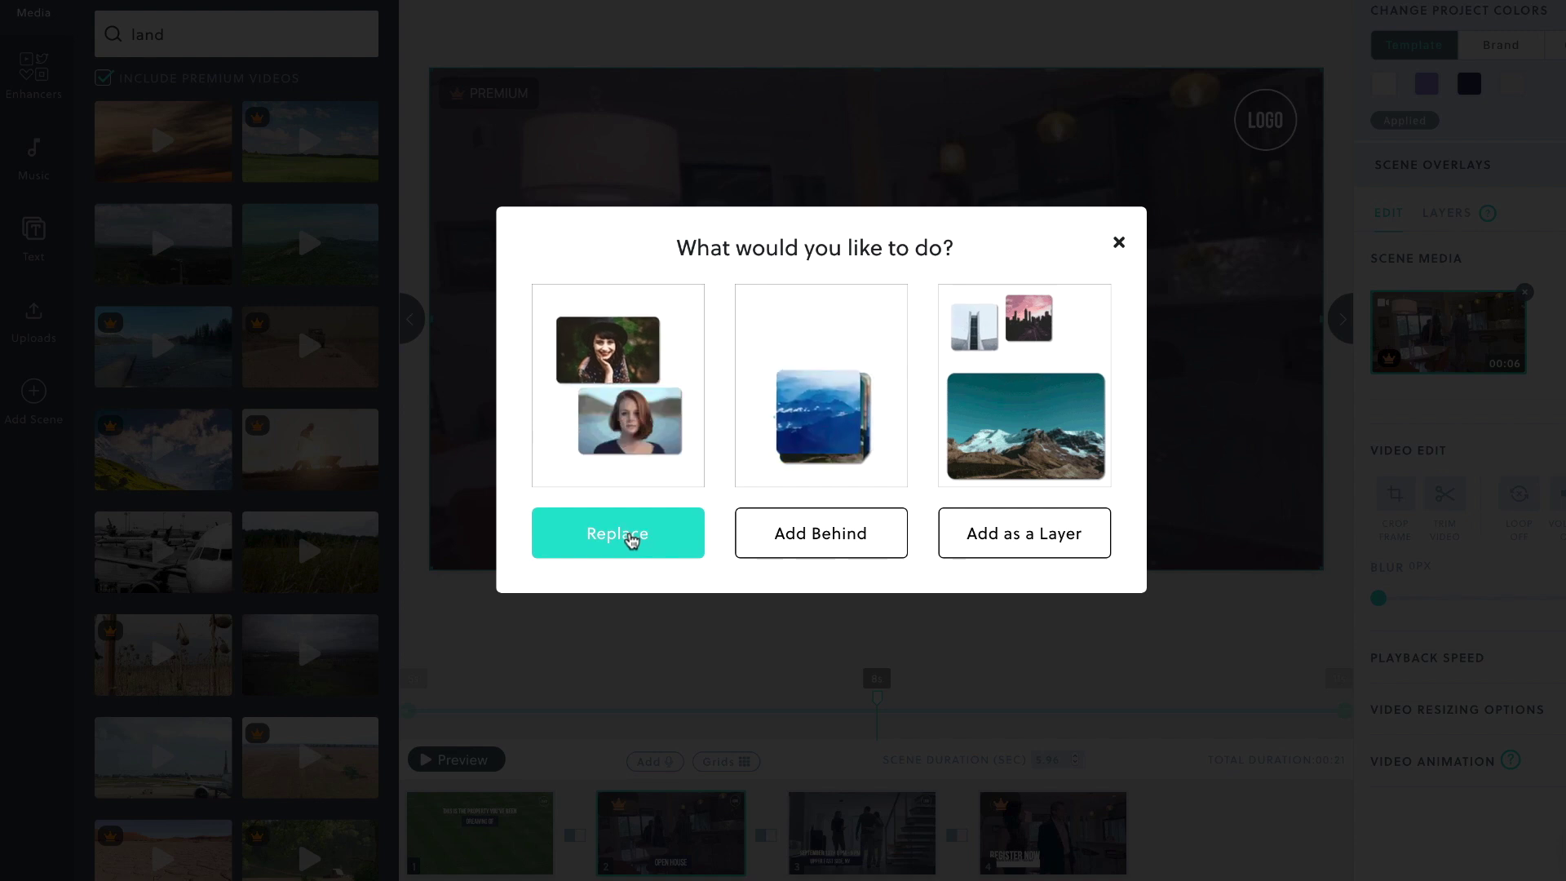
pyautogui.click(630, 536)
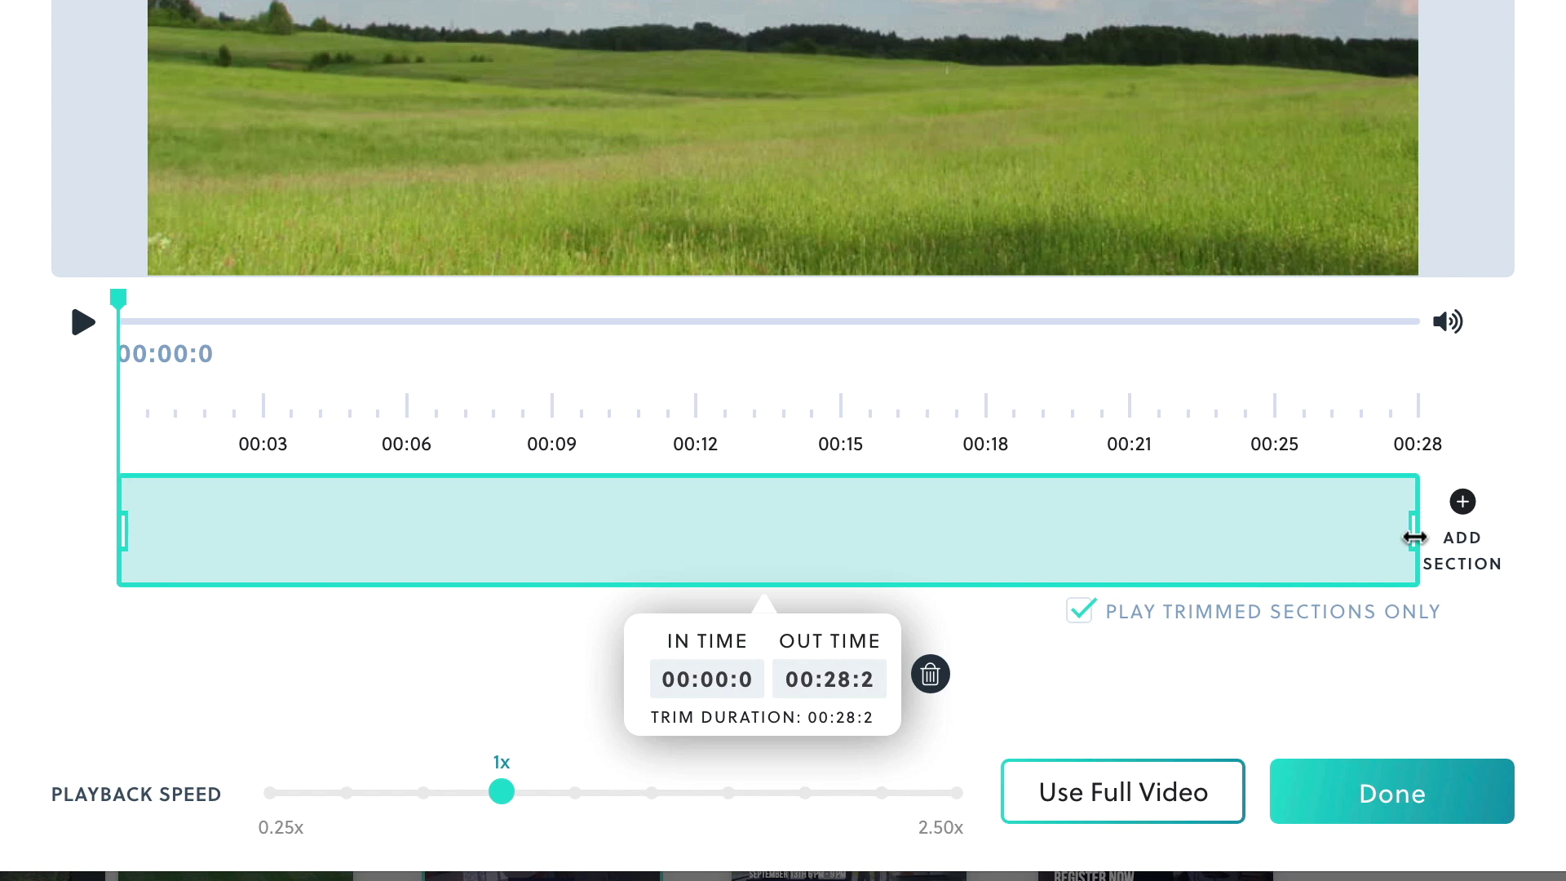
pyautogui.moveTo(1413, 537); pyautogui.dragTo(516, 511)
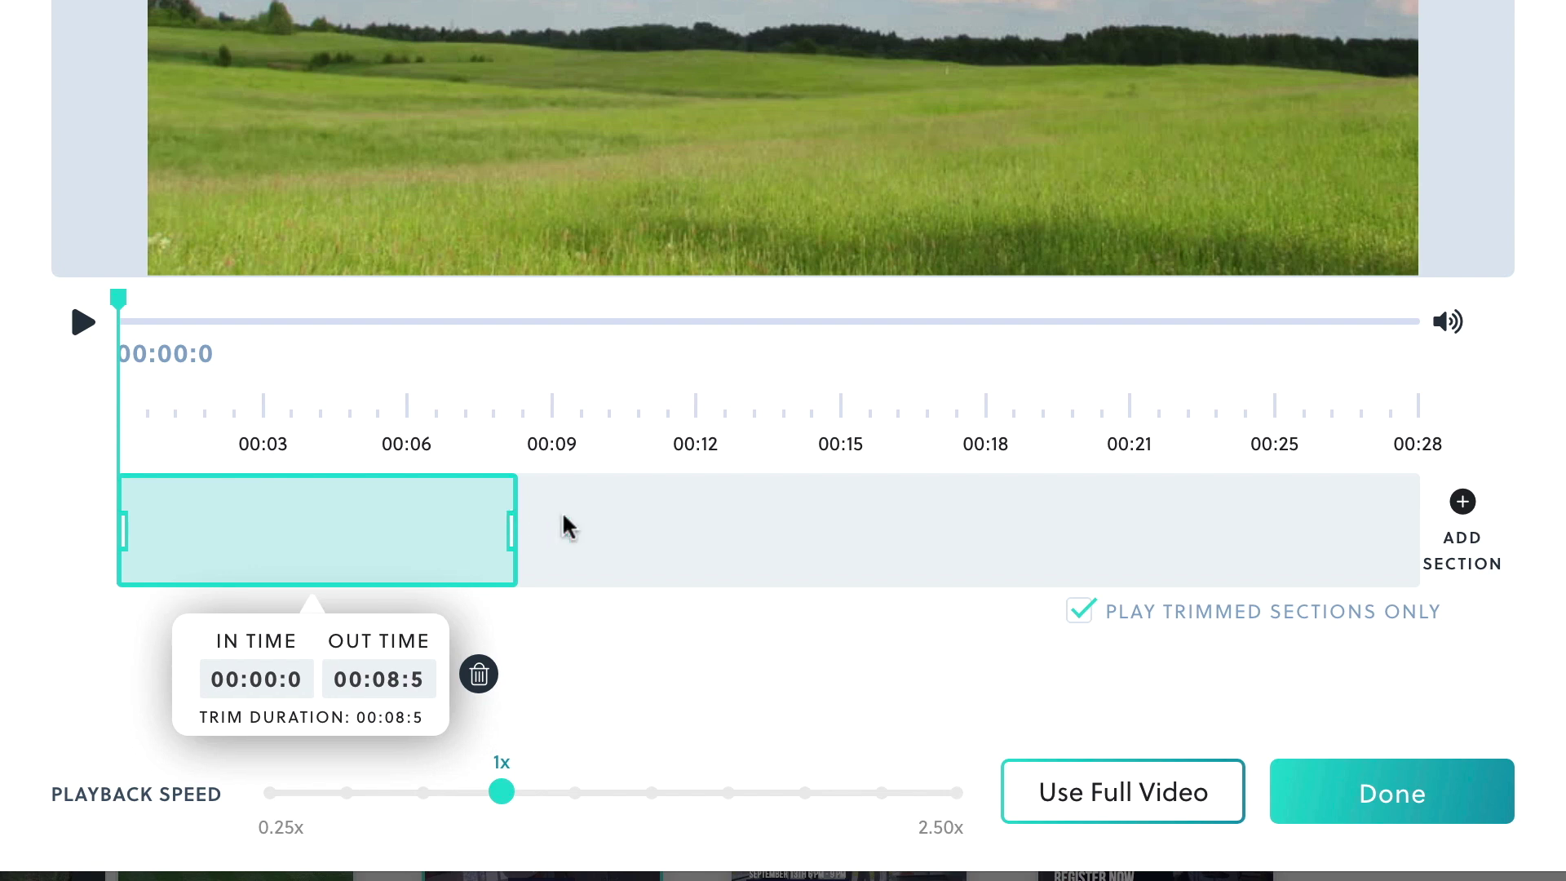
pyautogui.click(1404, 812)
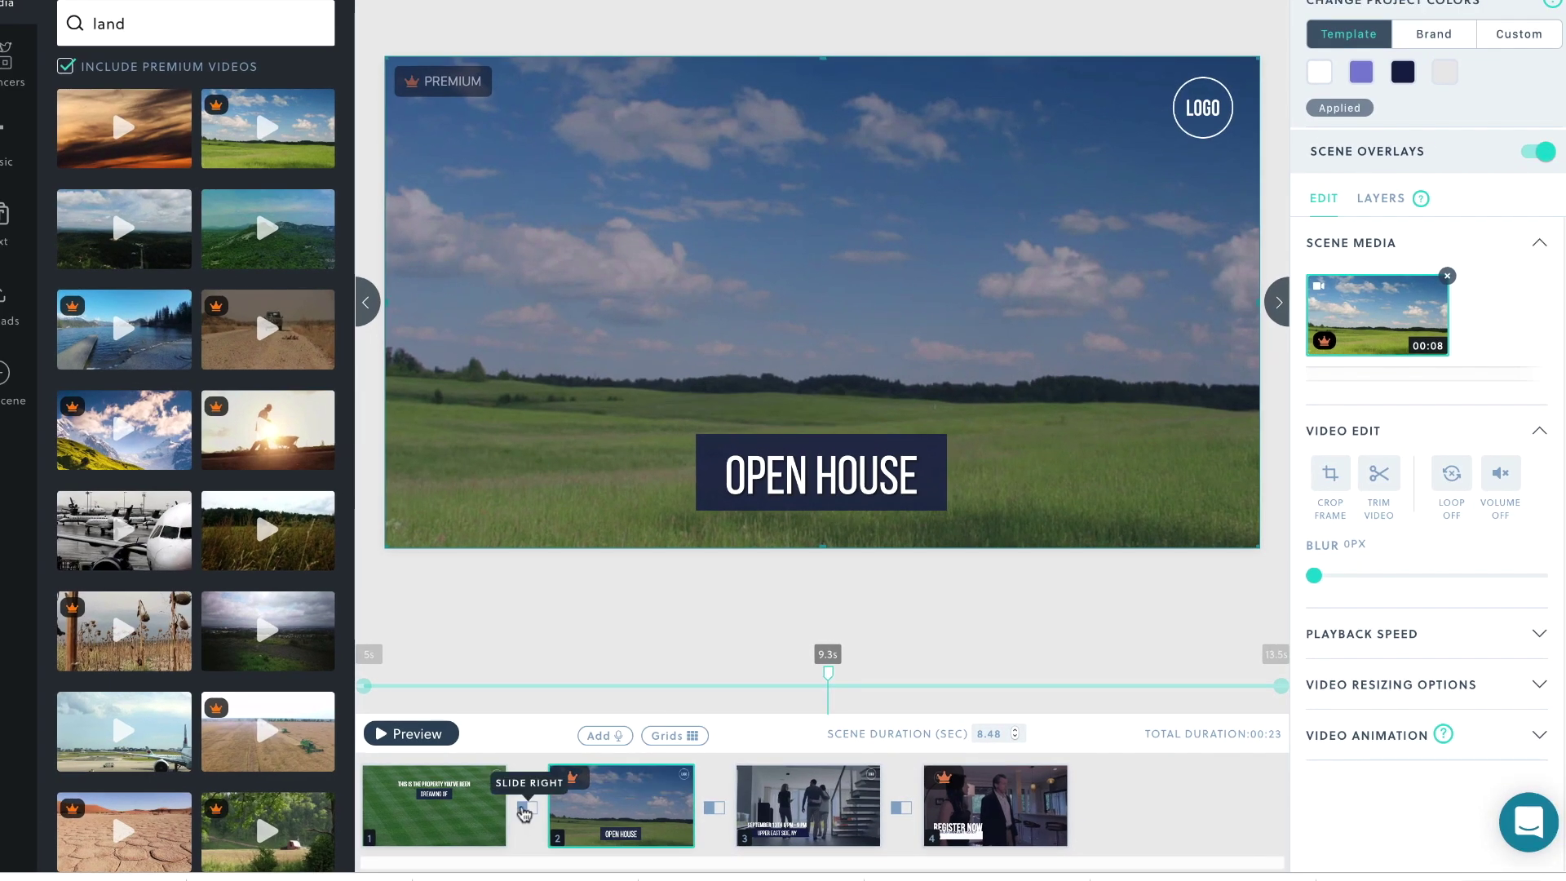
# Step: Look through the transition animations and overlays available between the first and second scenes
pyautogui.click(524, 813)
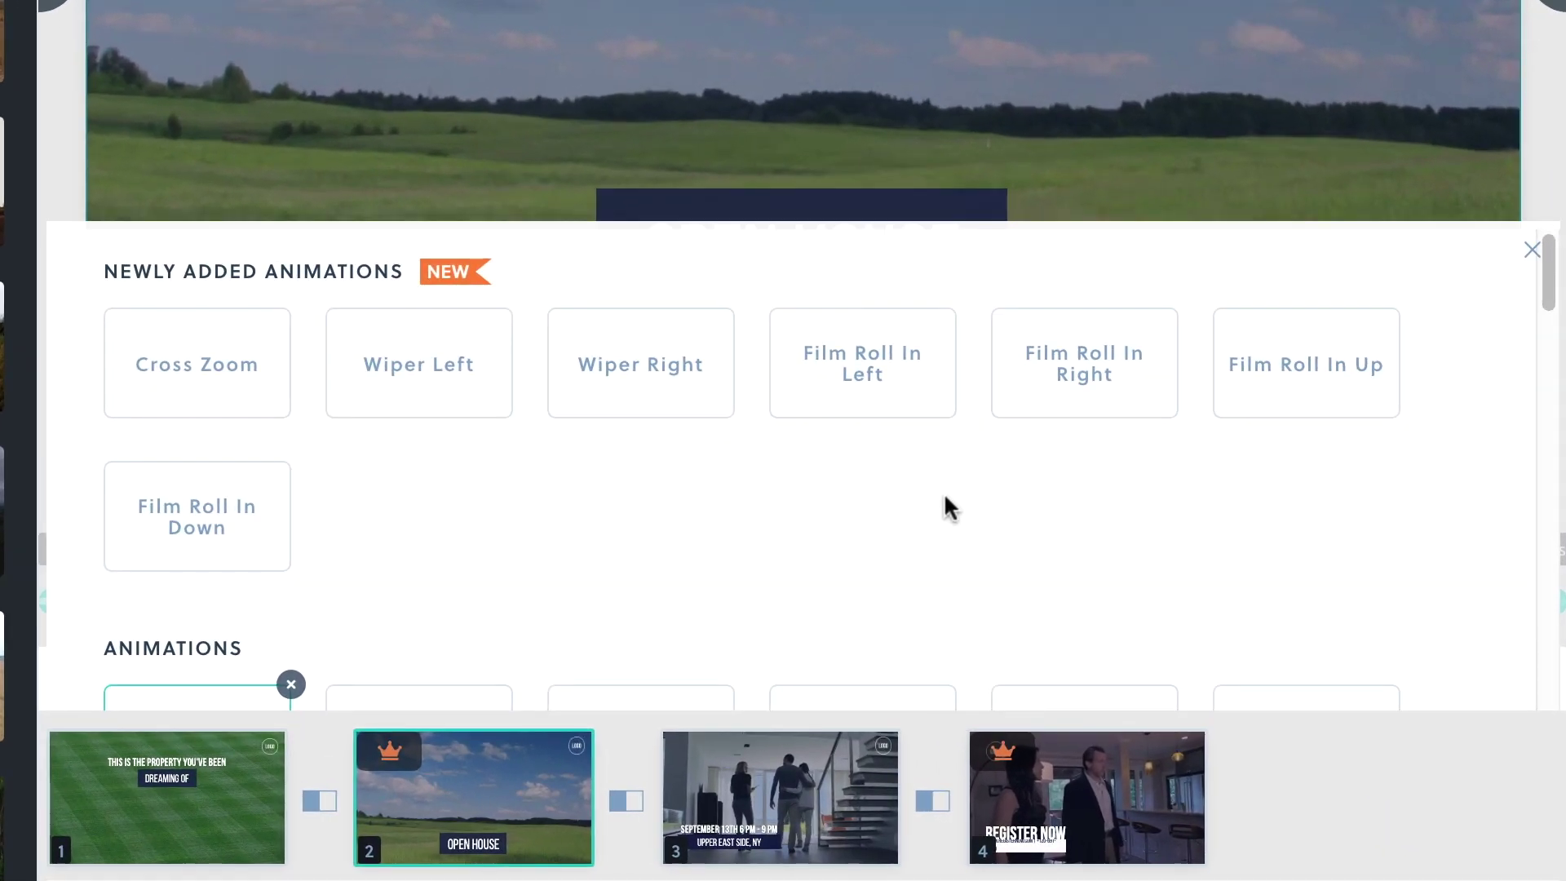
pyautogui.scroll(-2, 943, 493)
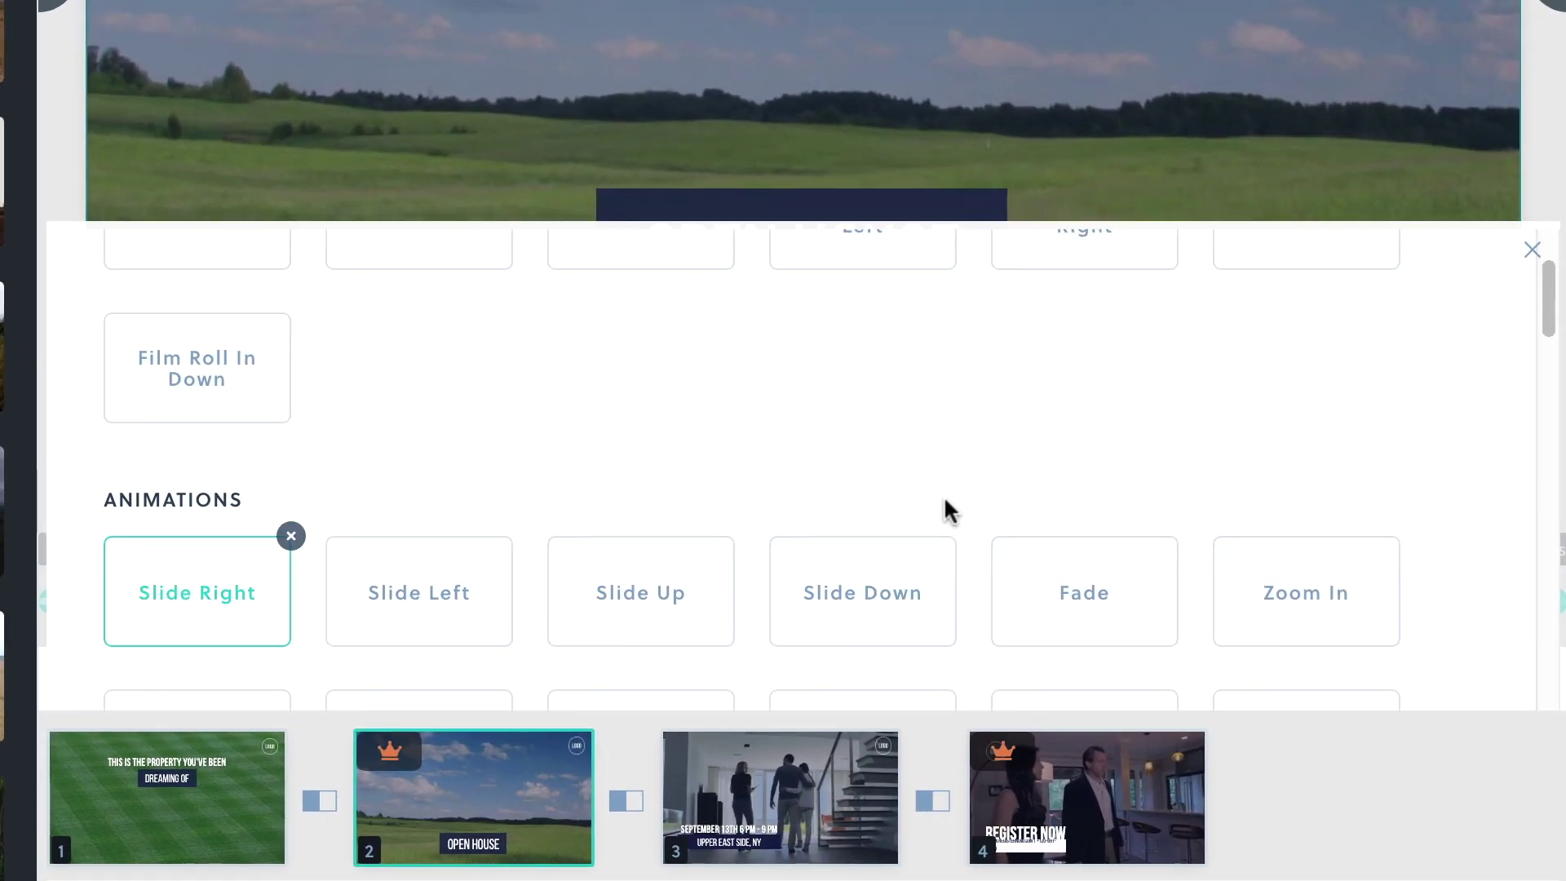
pyautogui.scroll(-2, 941, 491)
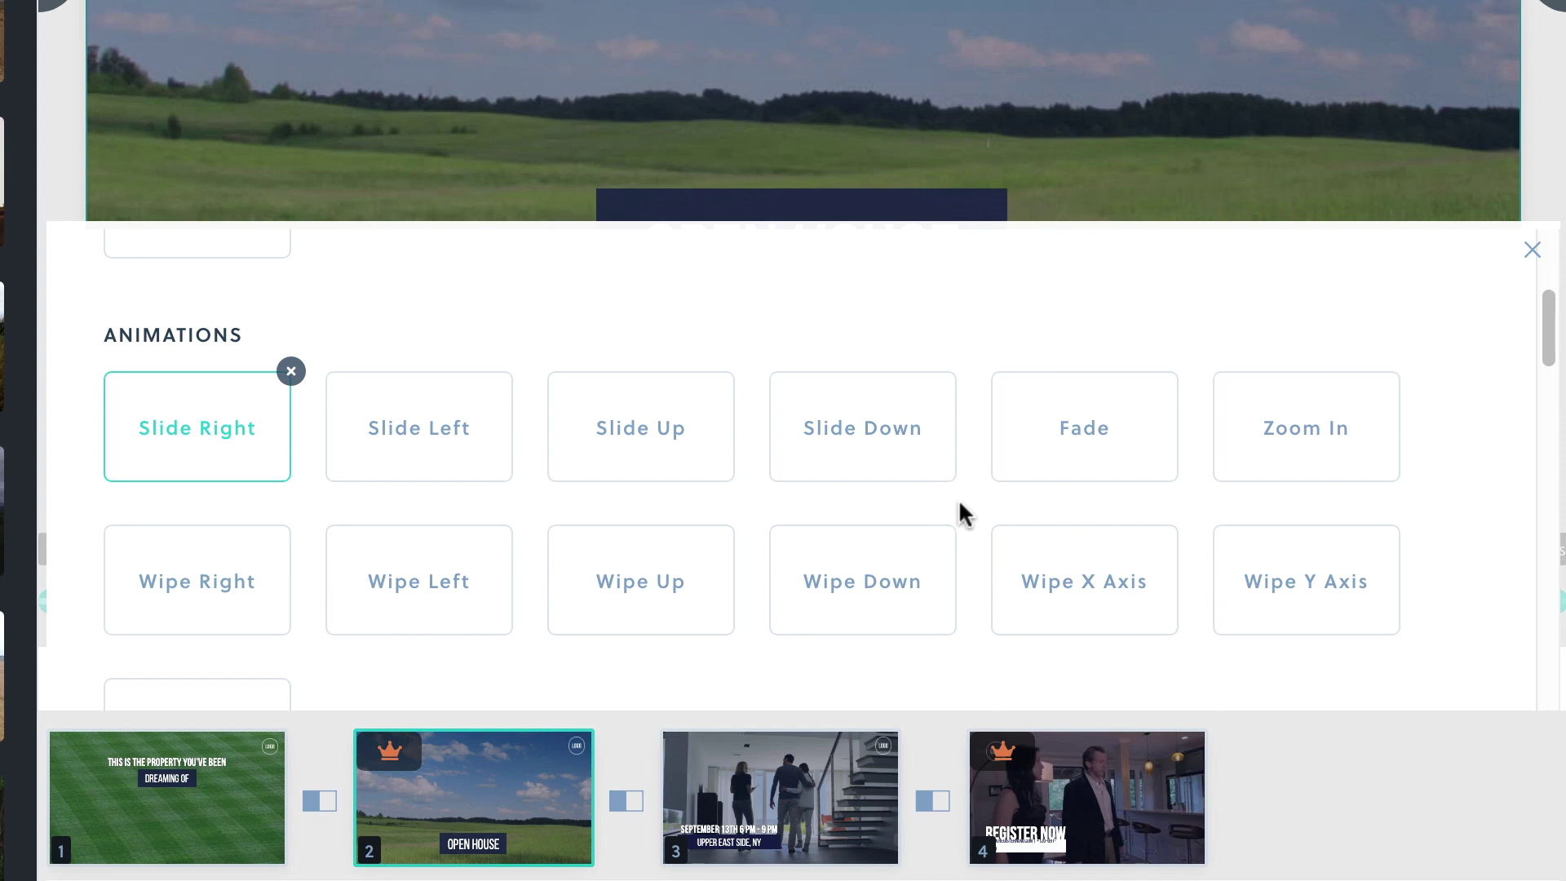
pyautogui.scroll(-3, 959, 505)
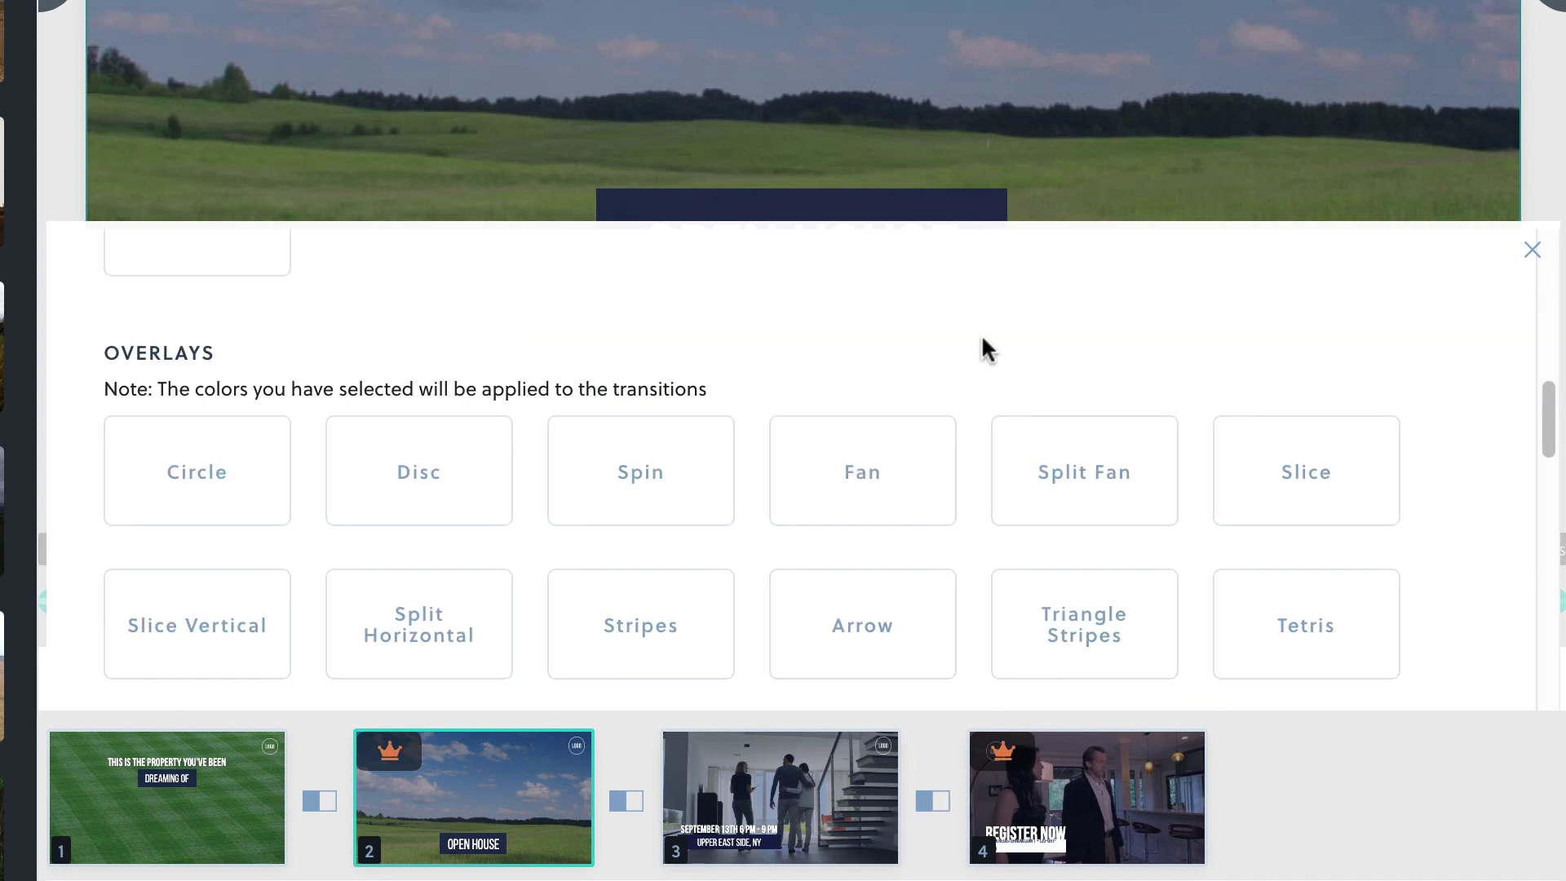
pyautogui.scroll(-10, 1003, 440)
pyautogui.click(1011, 566)
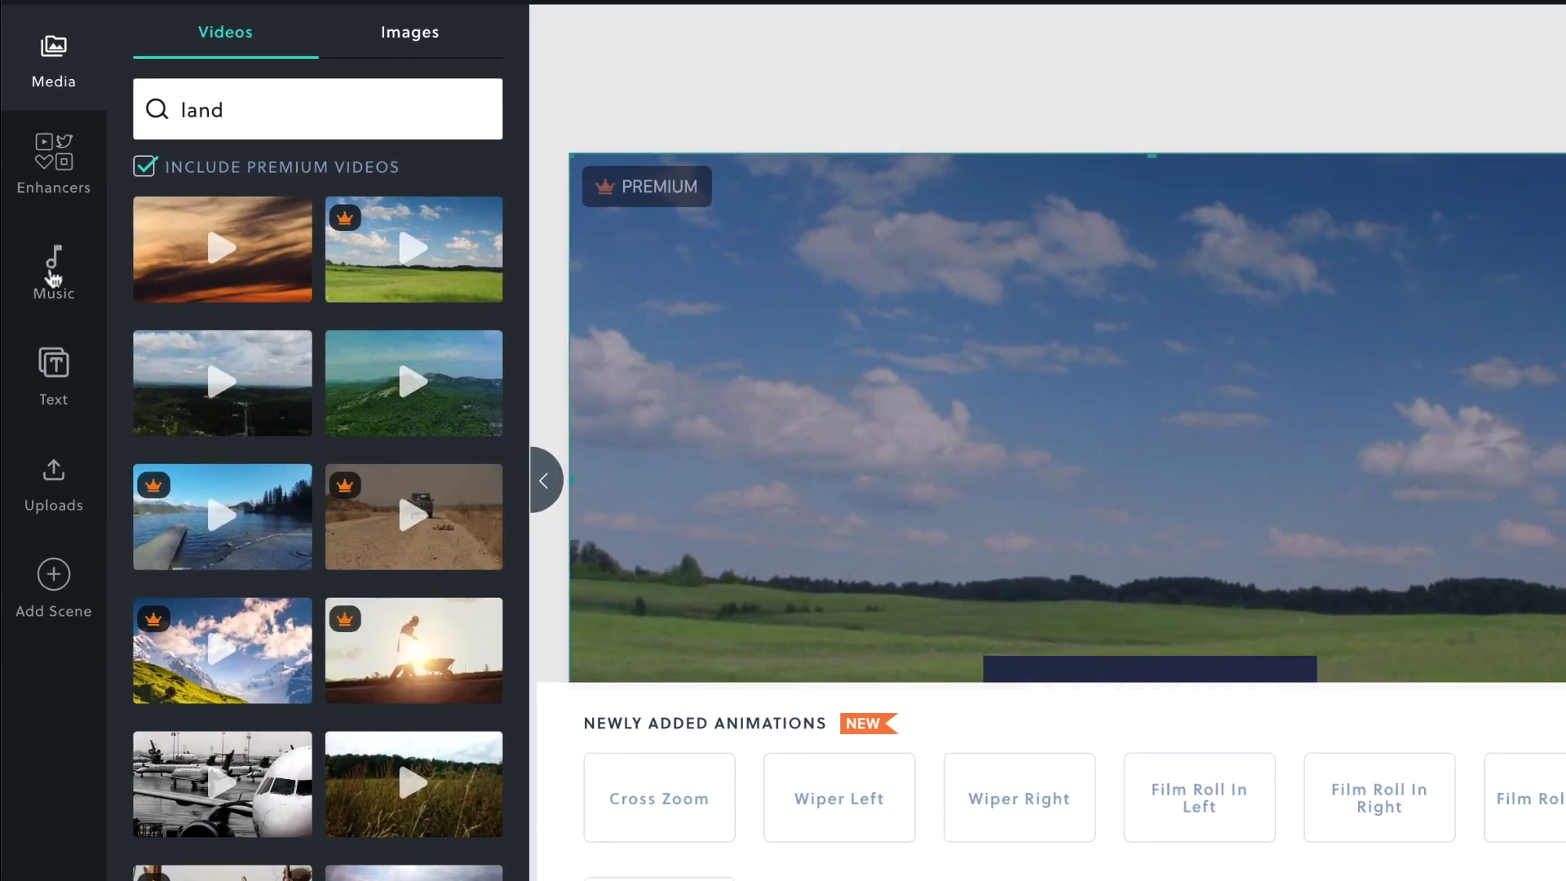
# Step: Show the Happy category of tracks in the InVideo music collection
pyautogui.click(53, 276)
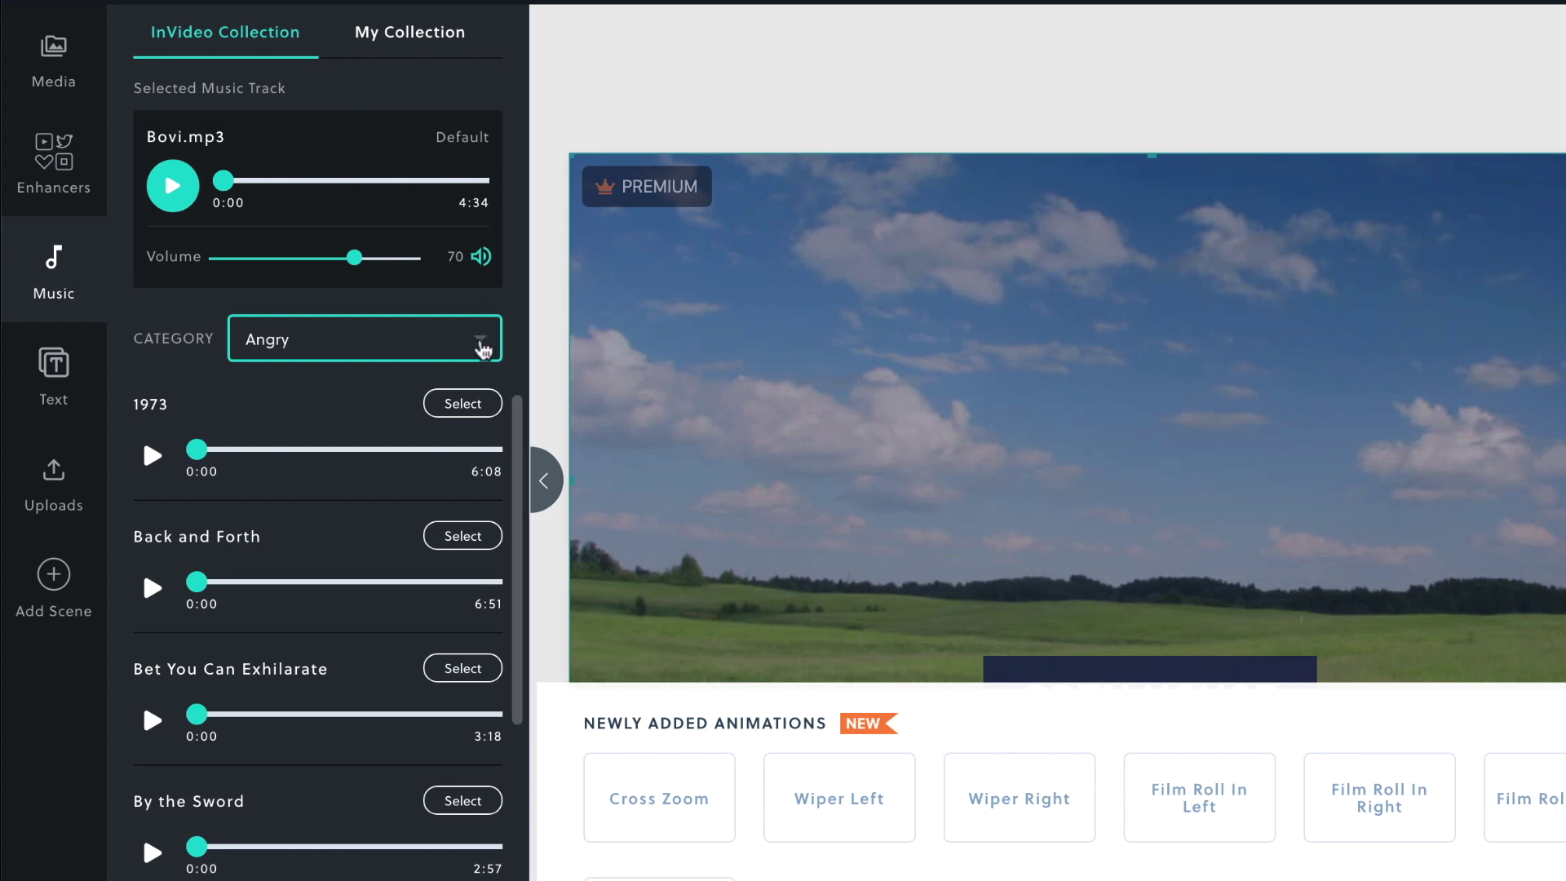
pyautogui.click(483, 348)
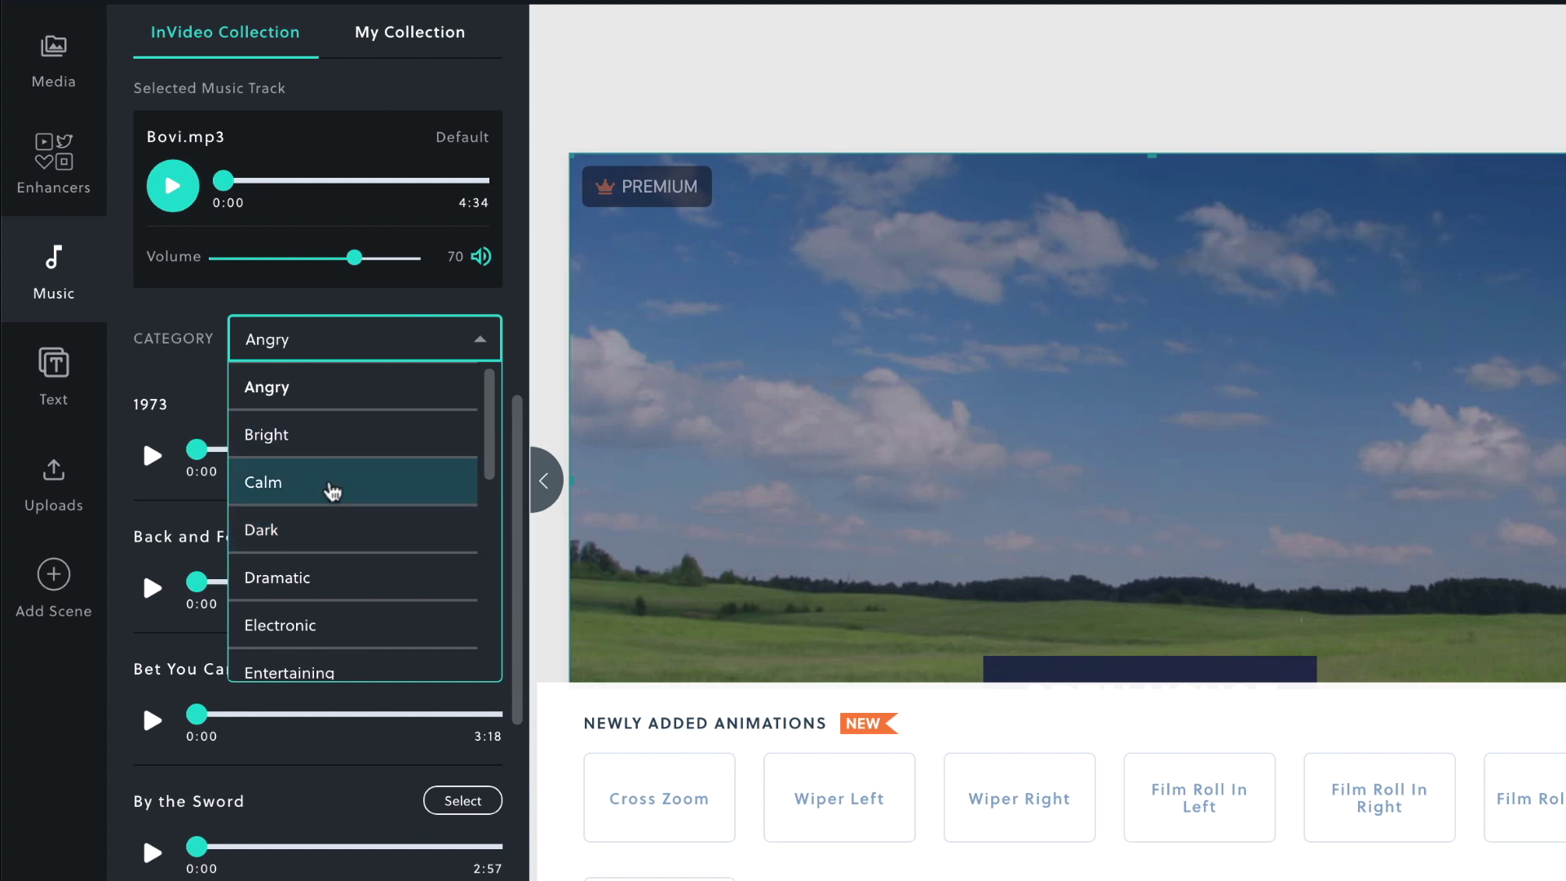
pyautogui.scroll(-4, 351, 531)
pyautogui.scroll(-3, 361, 569)
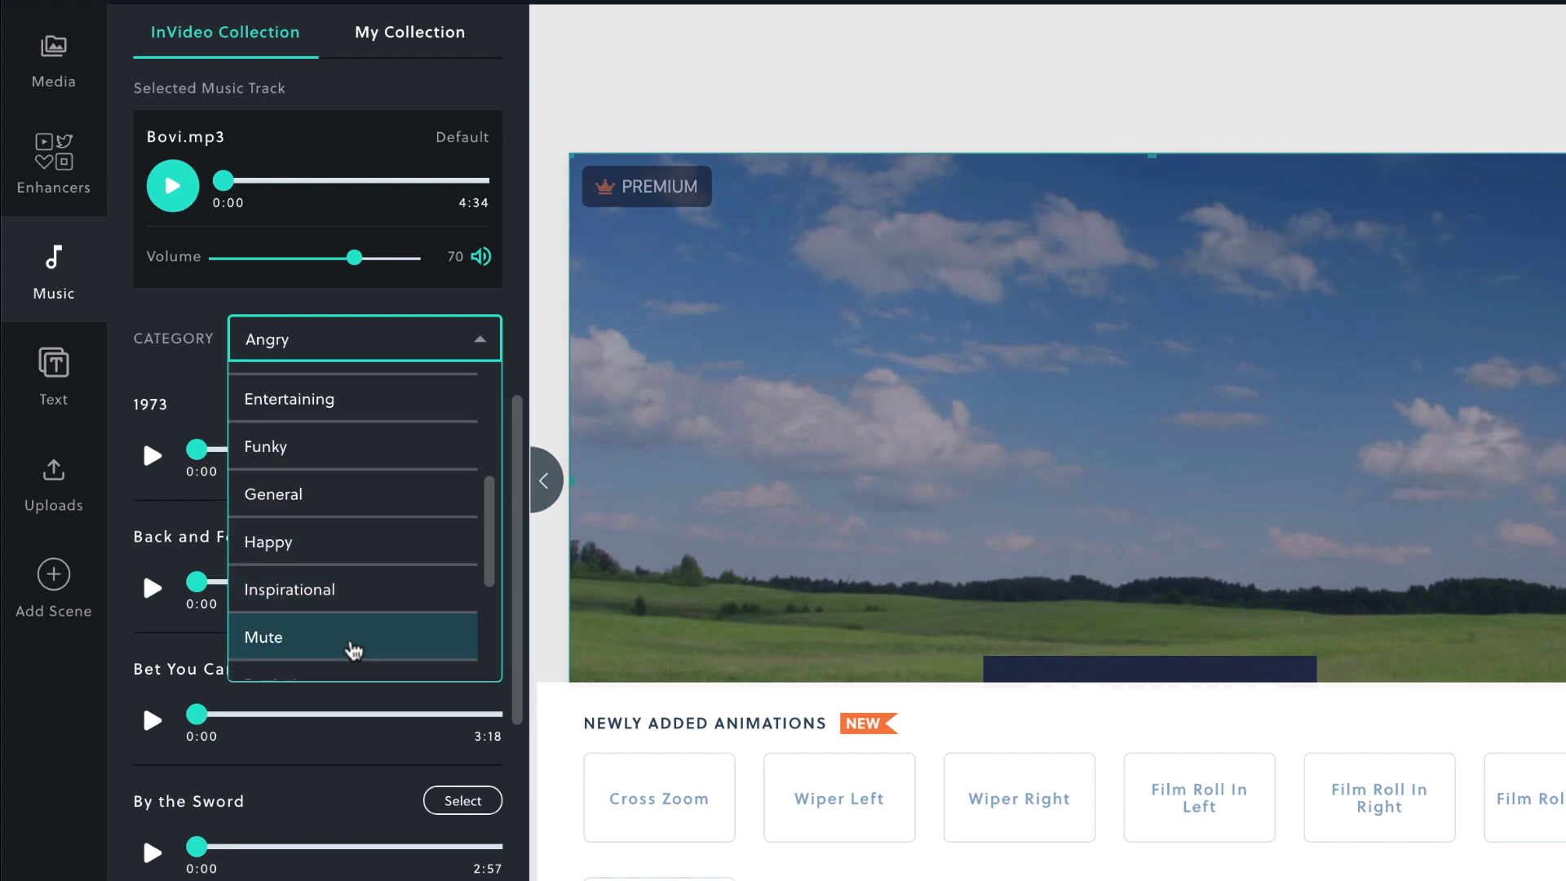
pyautogui.click(344, 547)
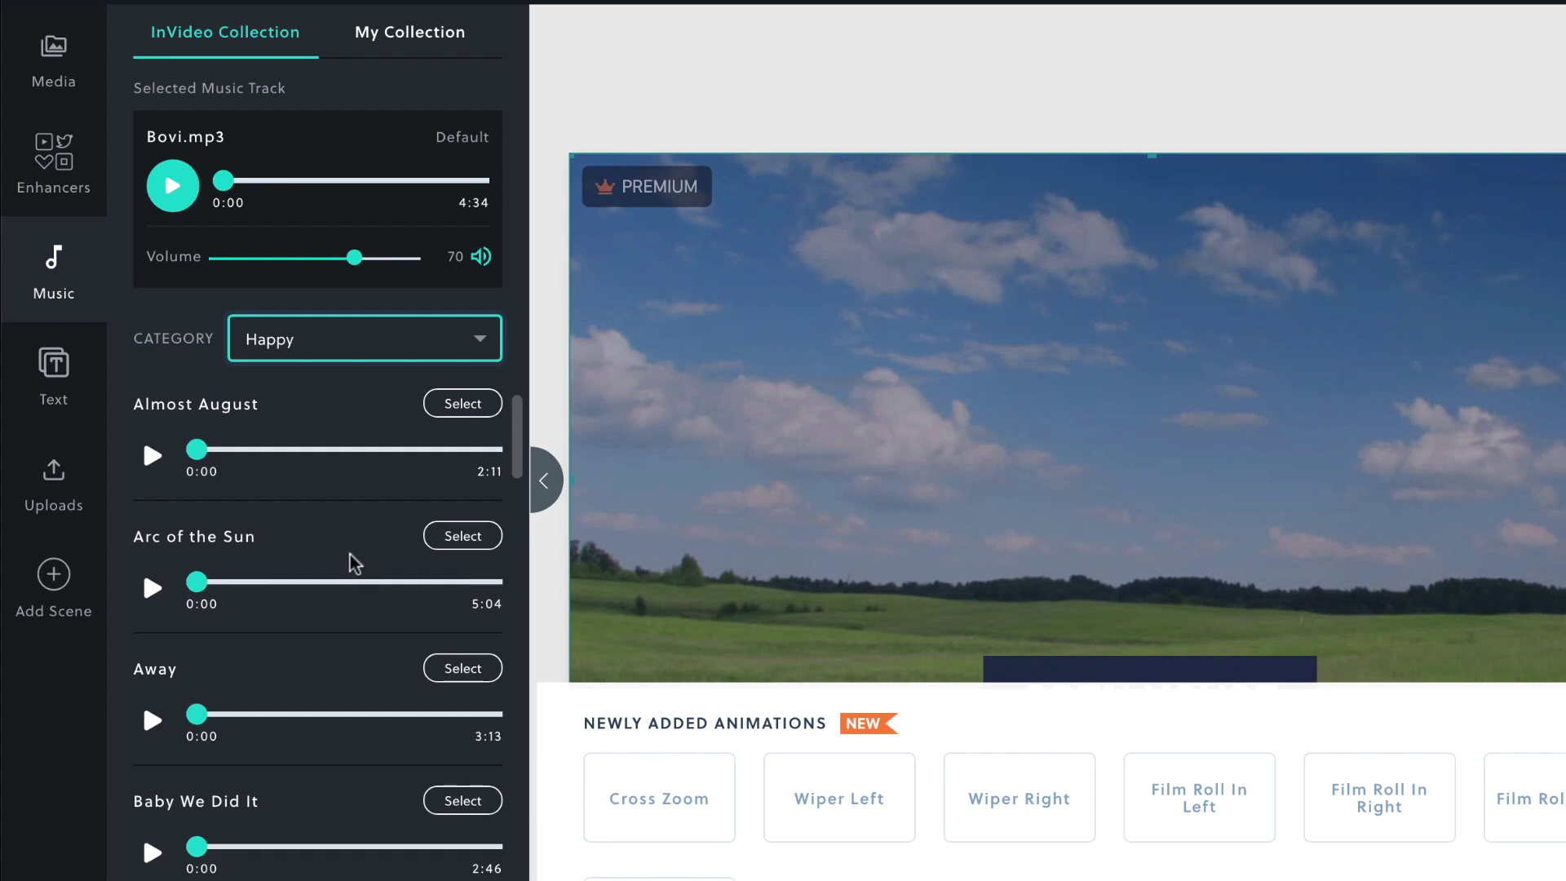
# Step: Listen to Almost August, Arc of the Sun, Away and Baby We Did It, and choose Baby We Did It as the project's music
pyautogui.click(151, 455)
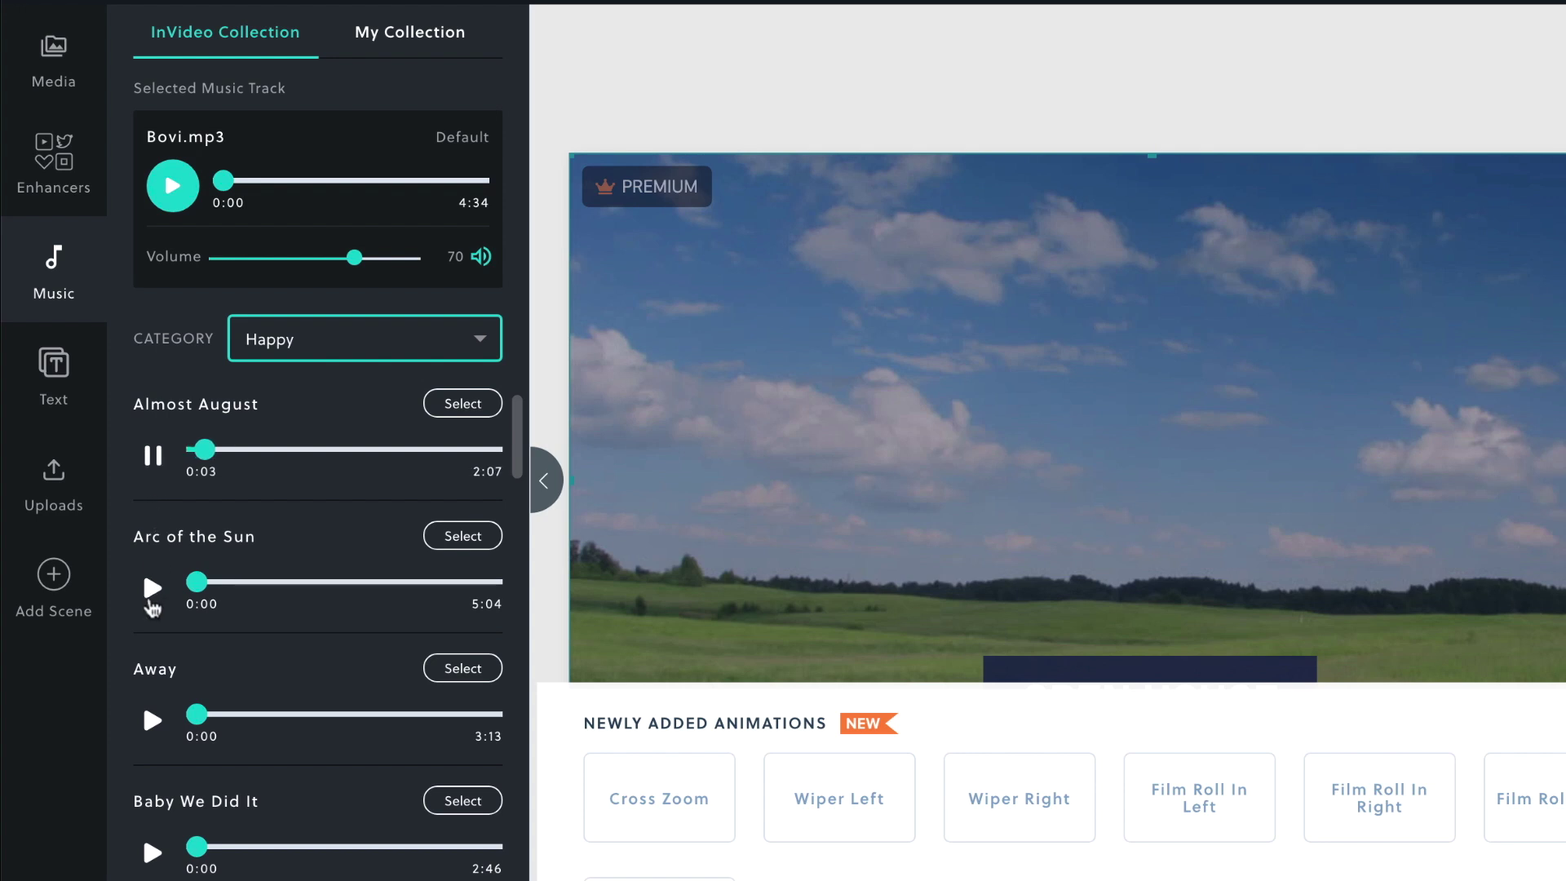
pyautogui.click(154, 600)
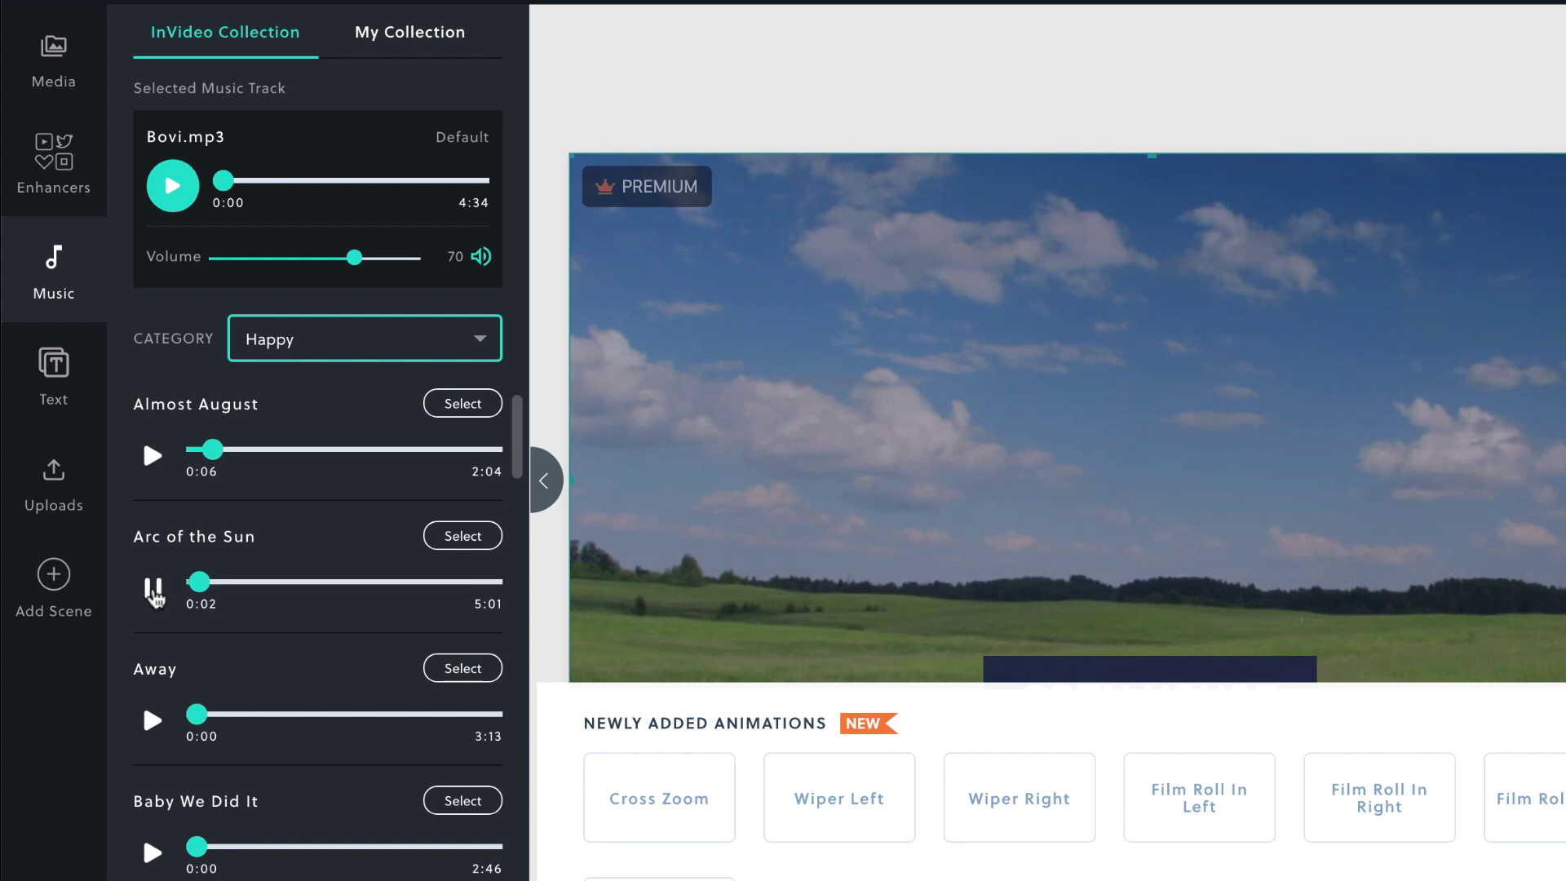
pyautogui.click(154, 589)
pyautogui.click(153, 721)
pyautogui.click(153, 721)
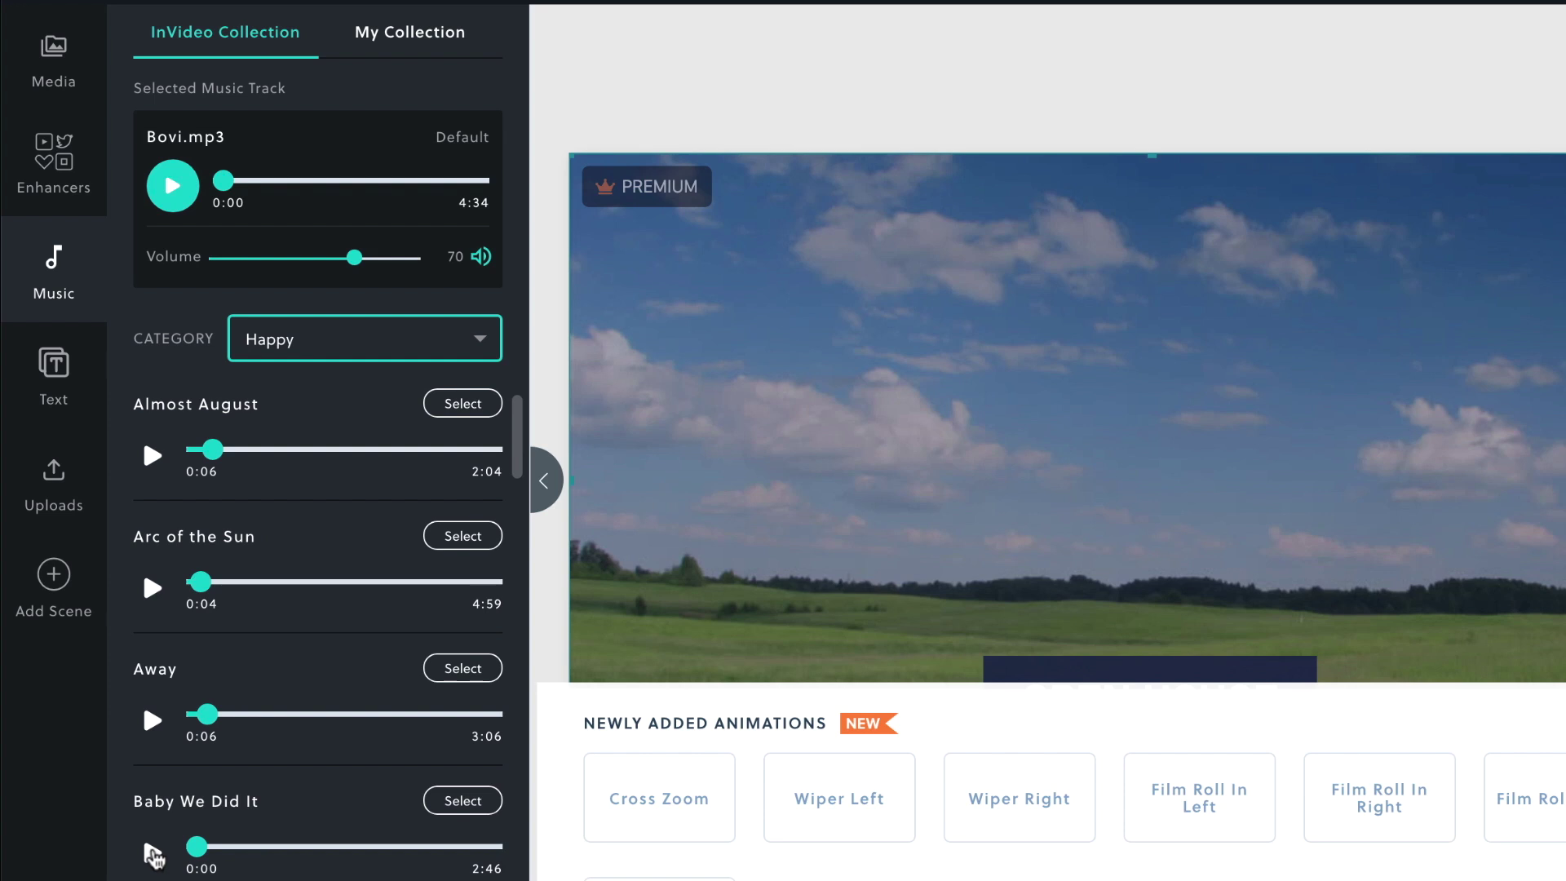
pyautogui.click(152, 854)
pyautogui.click(153, 853)
pyautogui.click(457, 802)
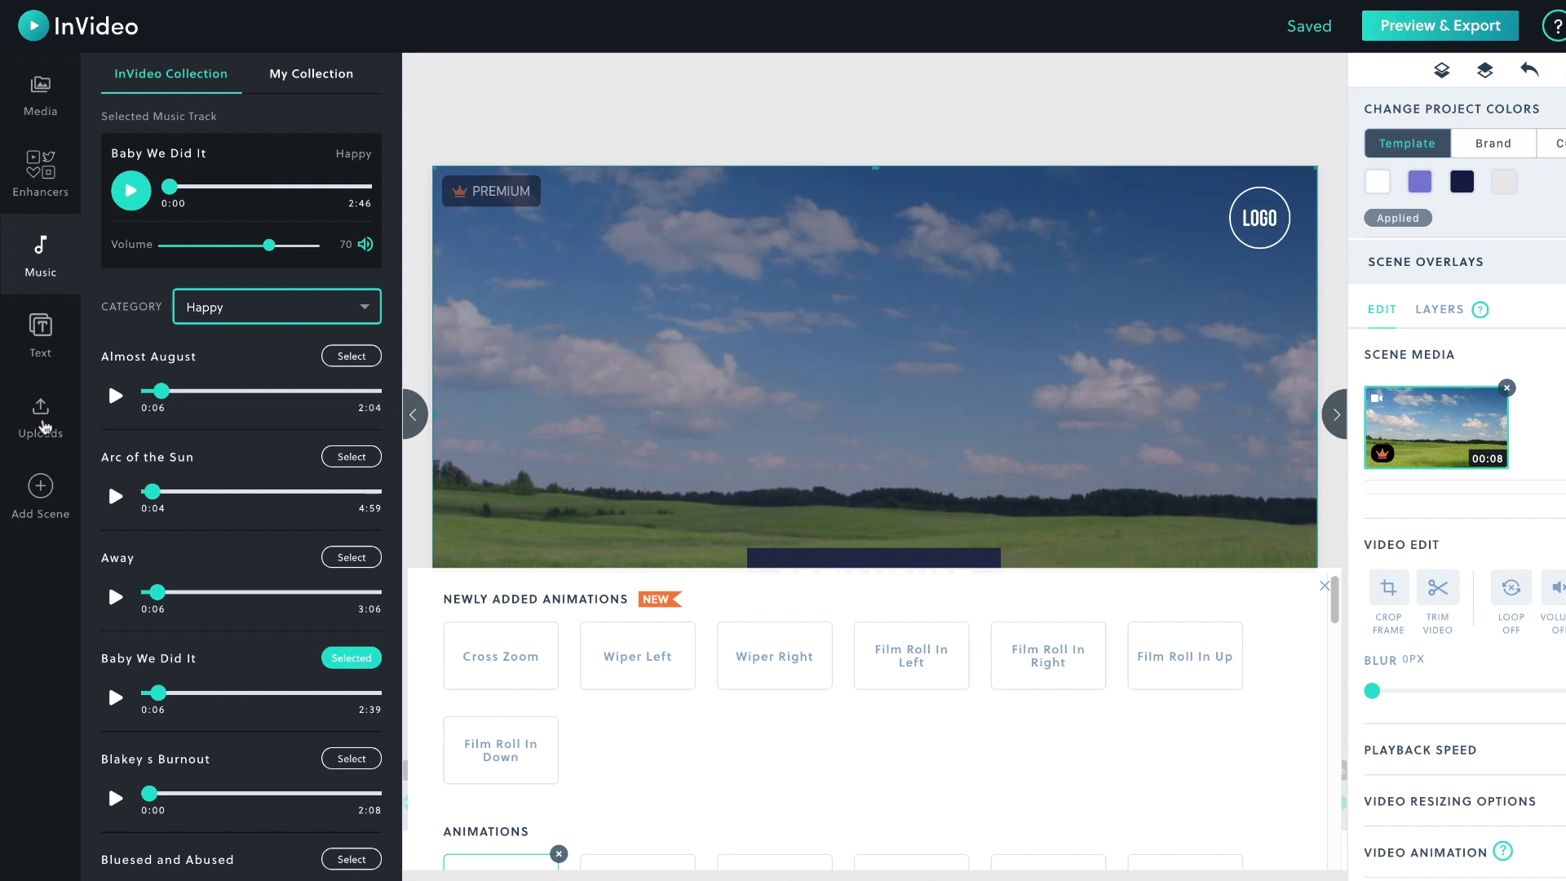
# Step: Show the uploaded media and watch the full video preview without exporting, returning to the editor
pyautogui.click(45, 426)
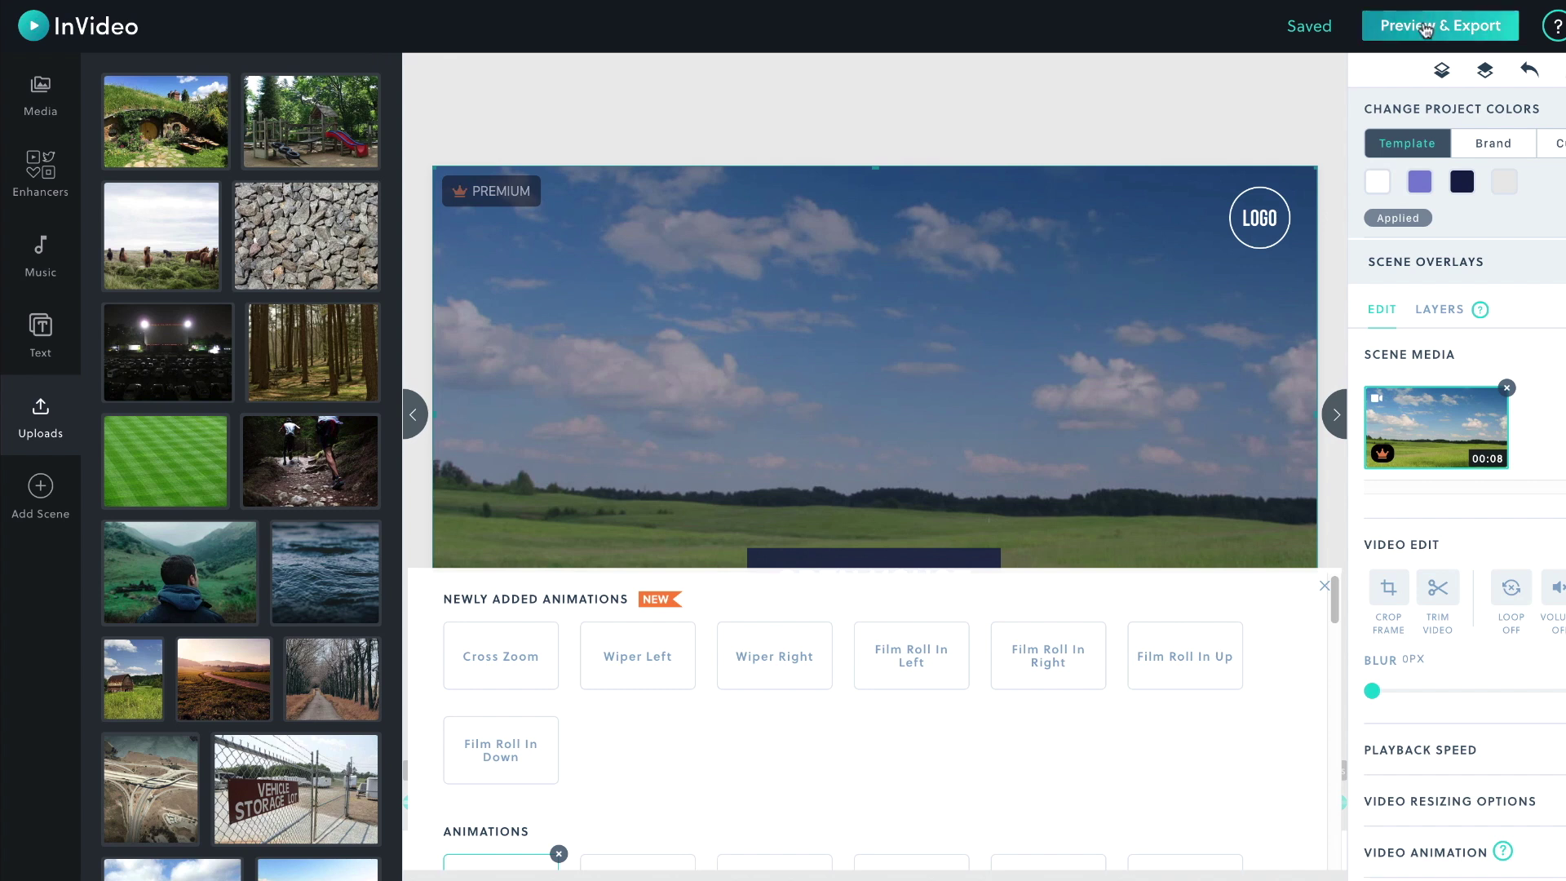
pyautogui.click(1425, 29)
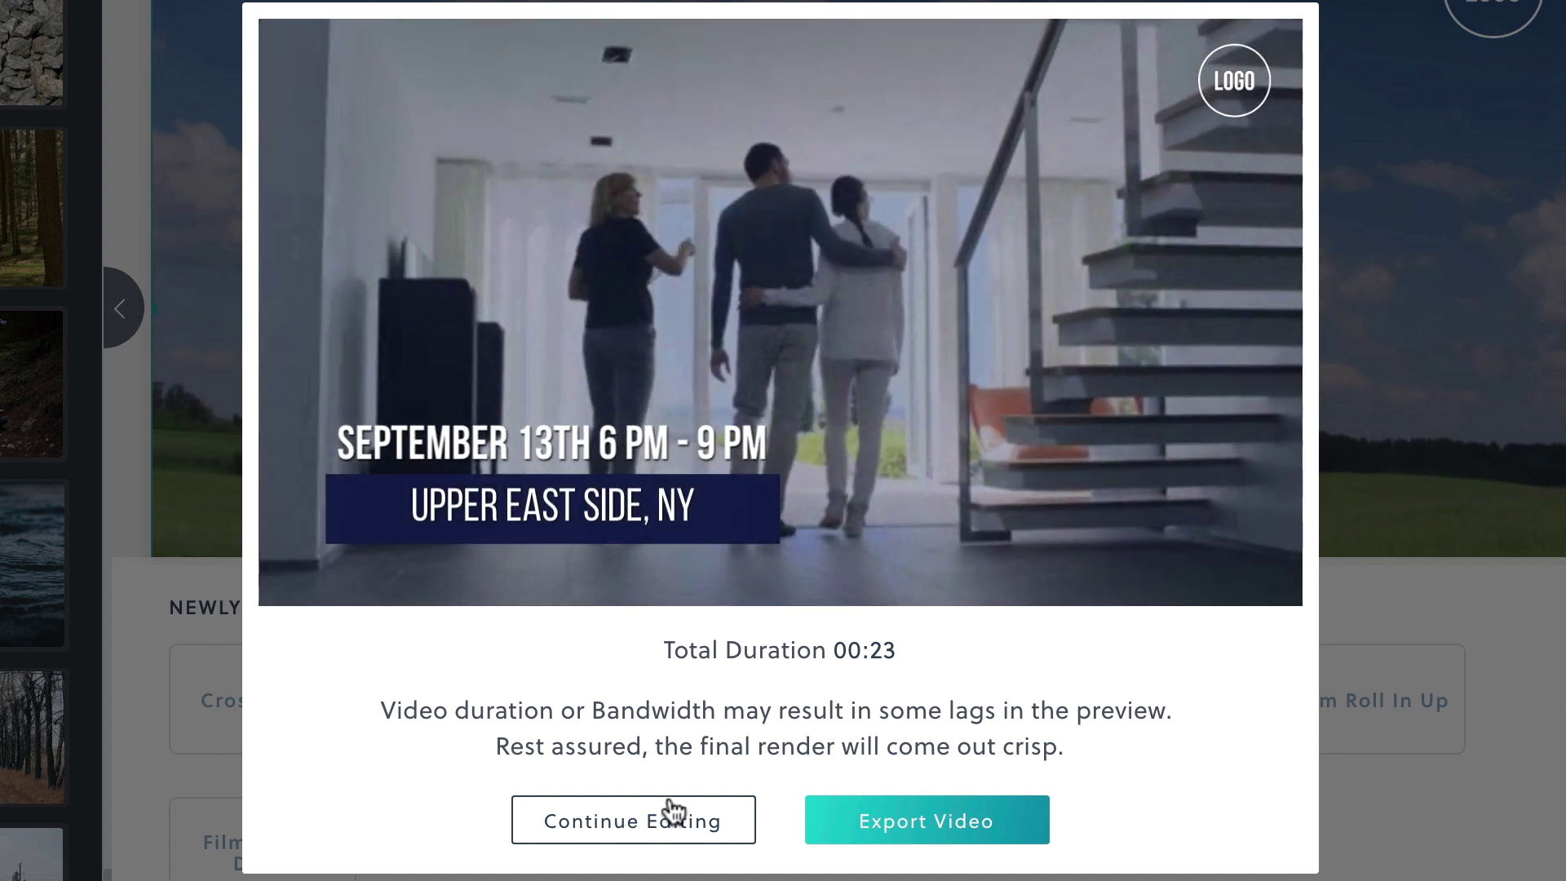
pyautogui.click(663, 822)
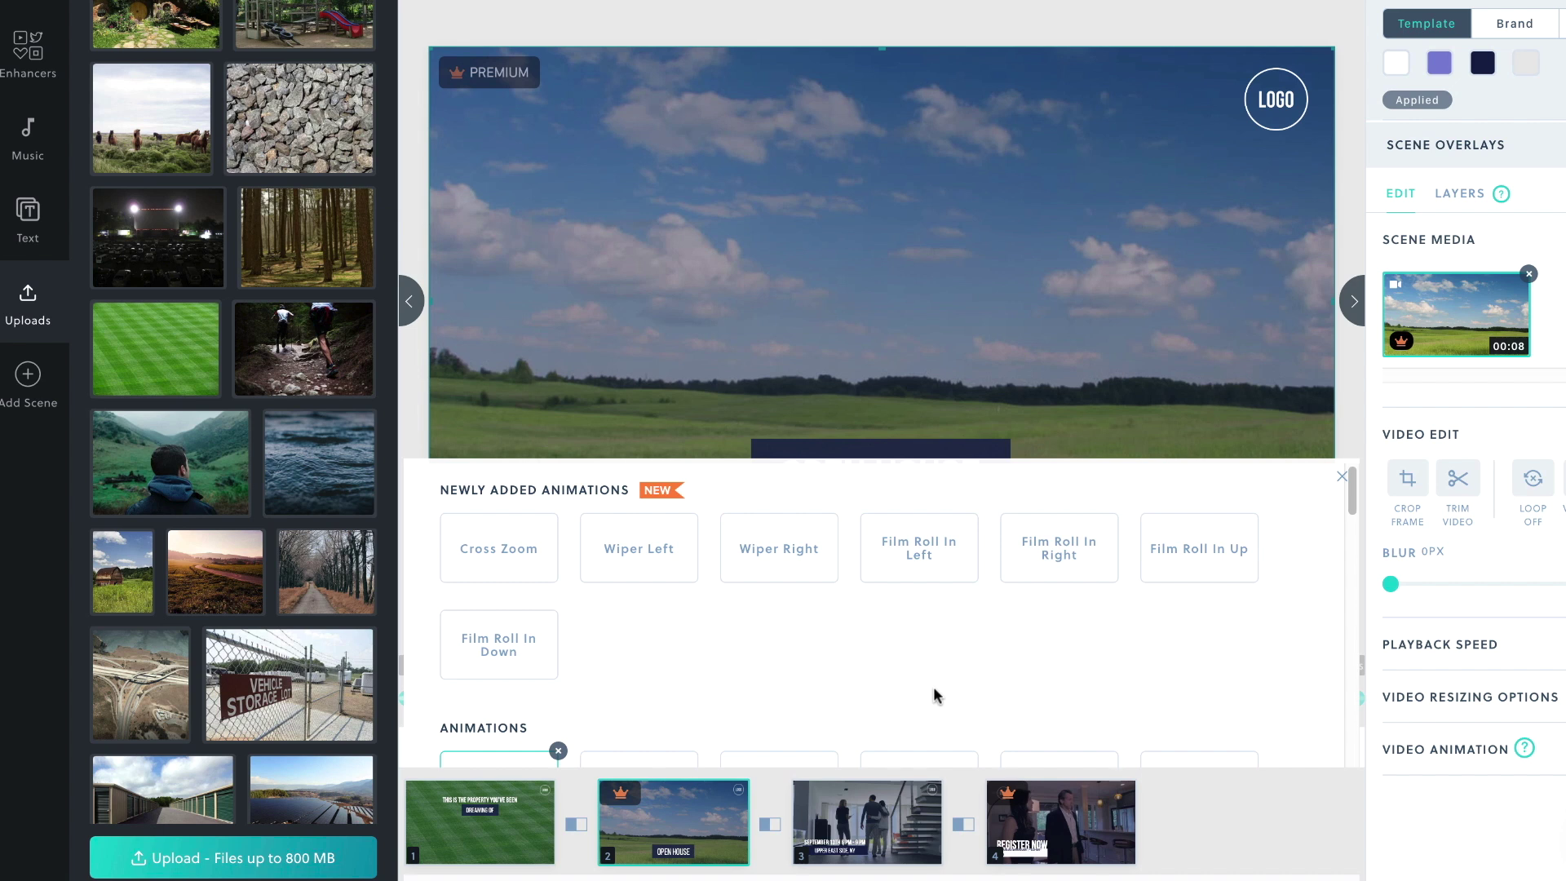
# Step: Apply the Wiper Right transition between the first two scenes and set the second scene's duration to 6.00 seconds
pyautogui.click(775, 565)
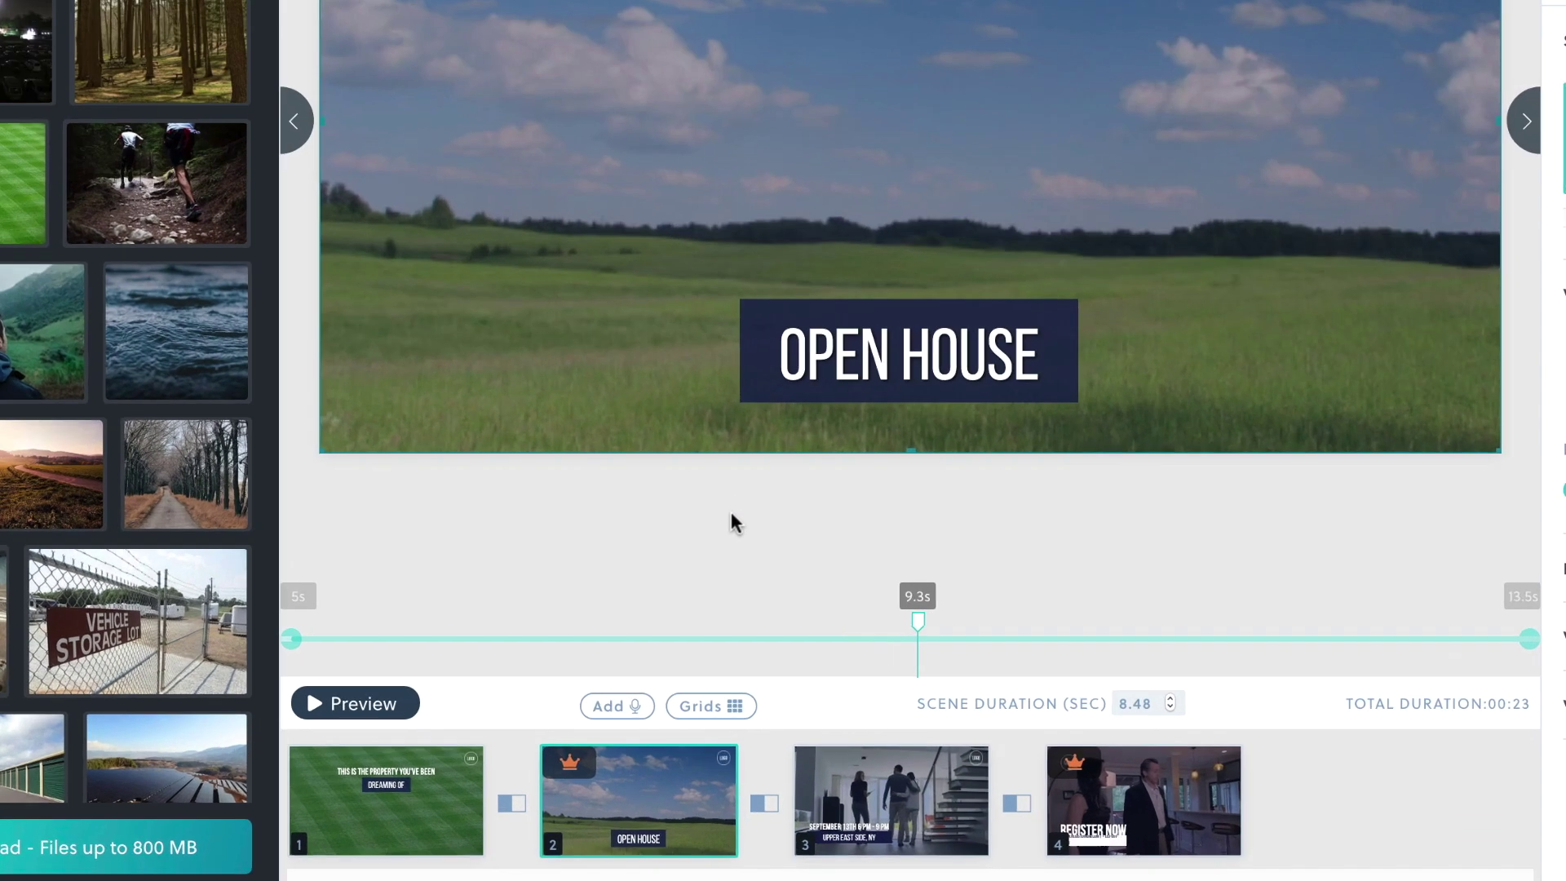
pyautogui.moveTo(658, 848)
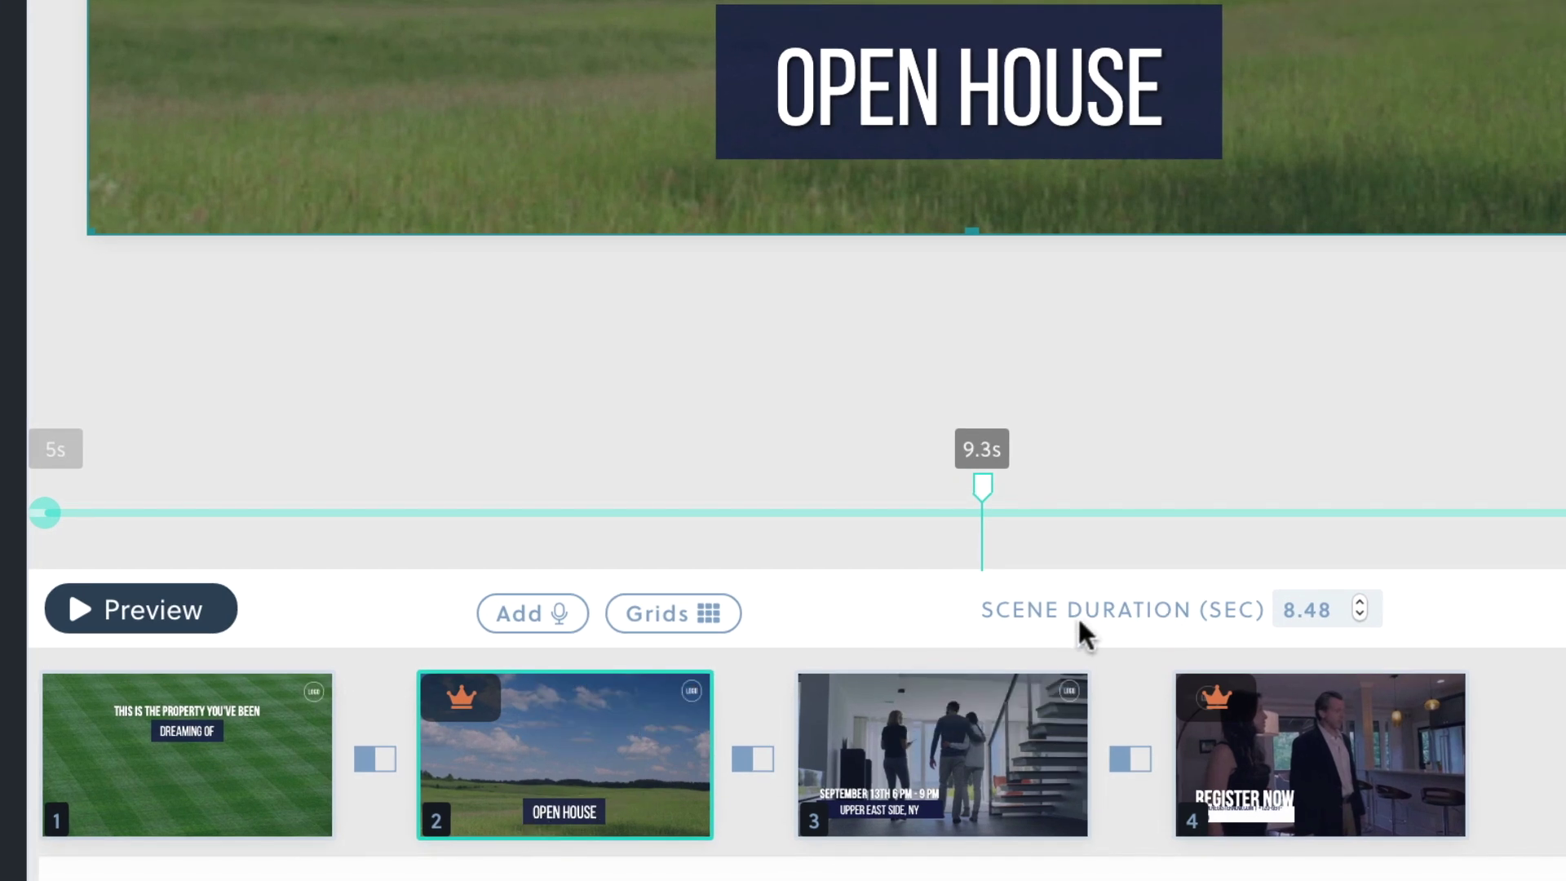
pyautogui.doubleClick(1335, 609)
pyautogui.moveTo(873, 699)
pyautogui.write('6.00')
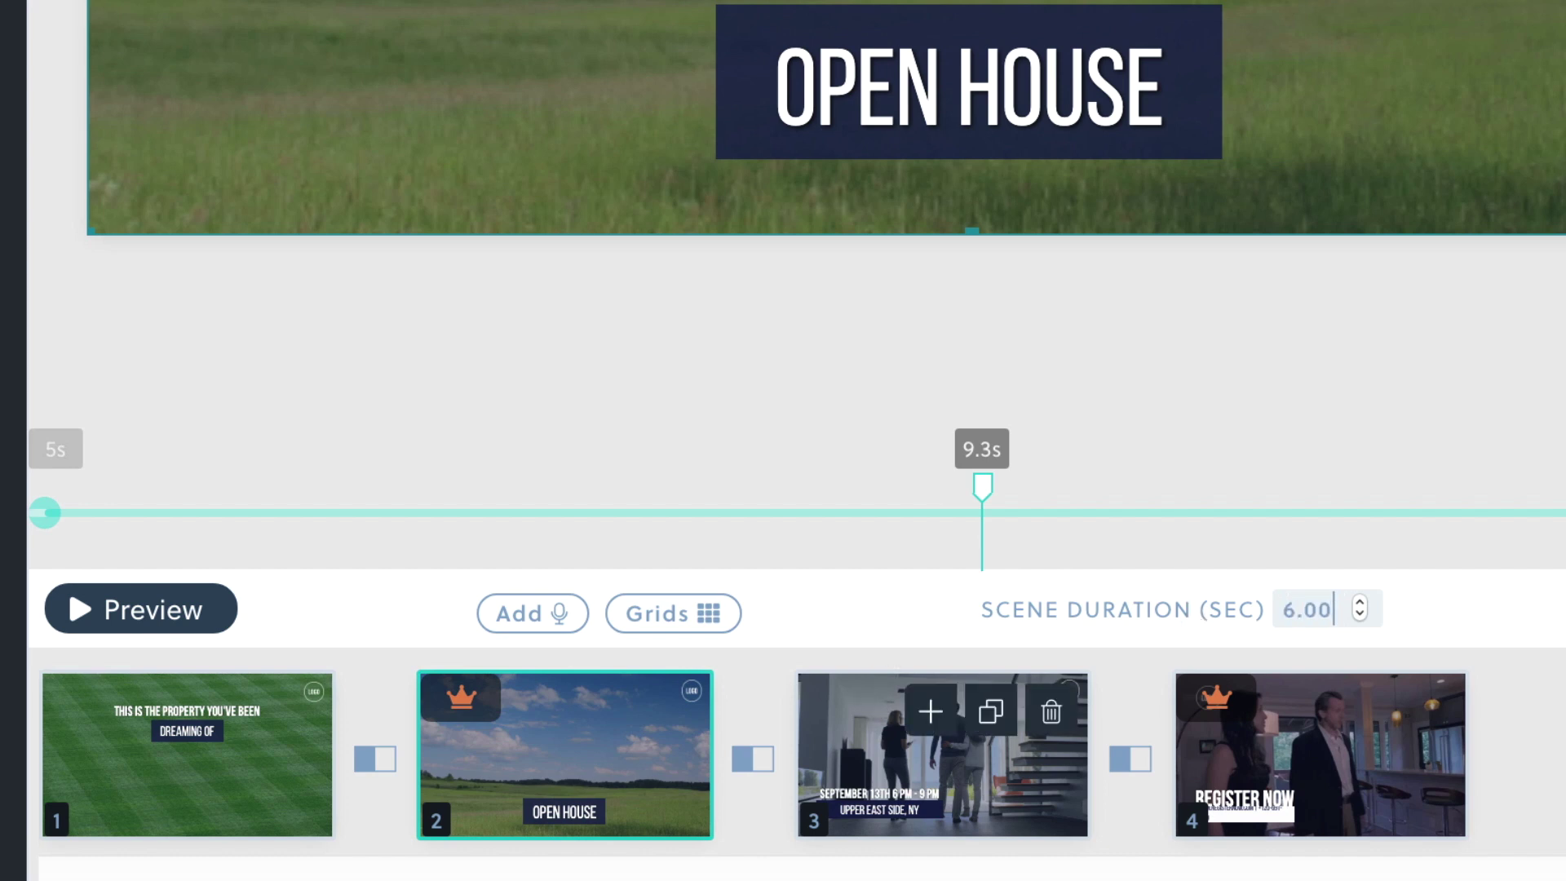
pyautogui.click(1293, 436)
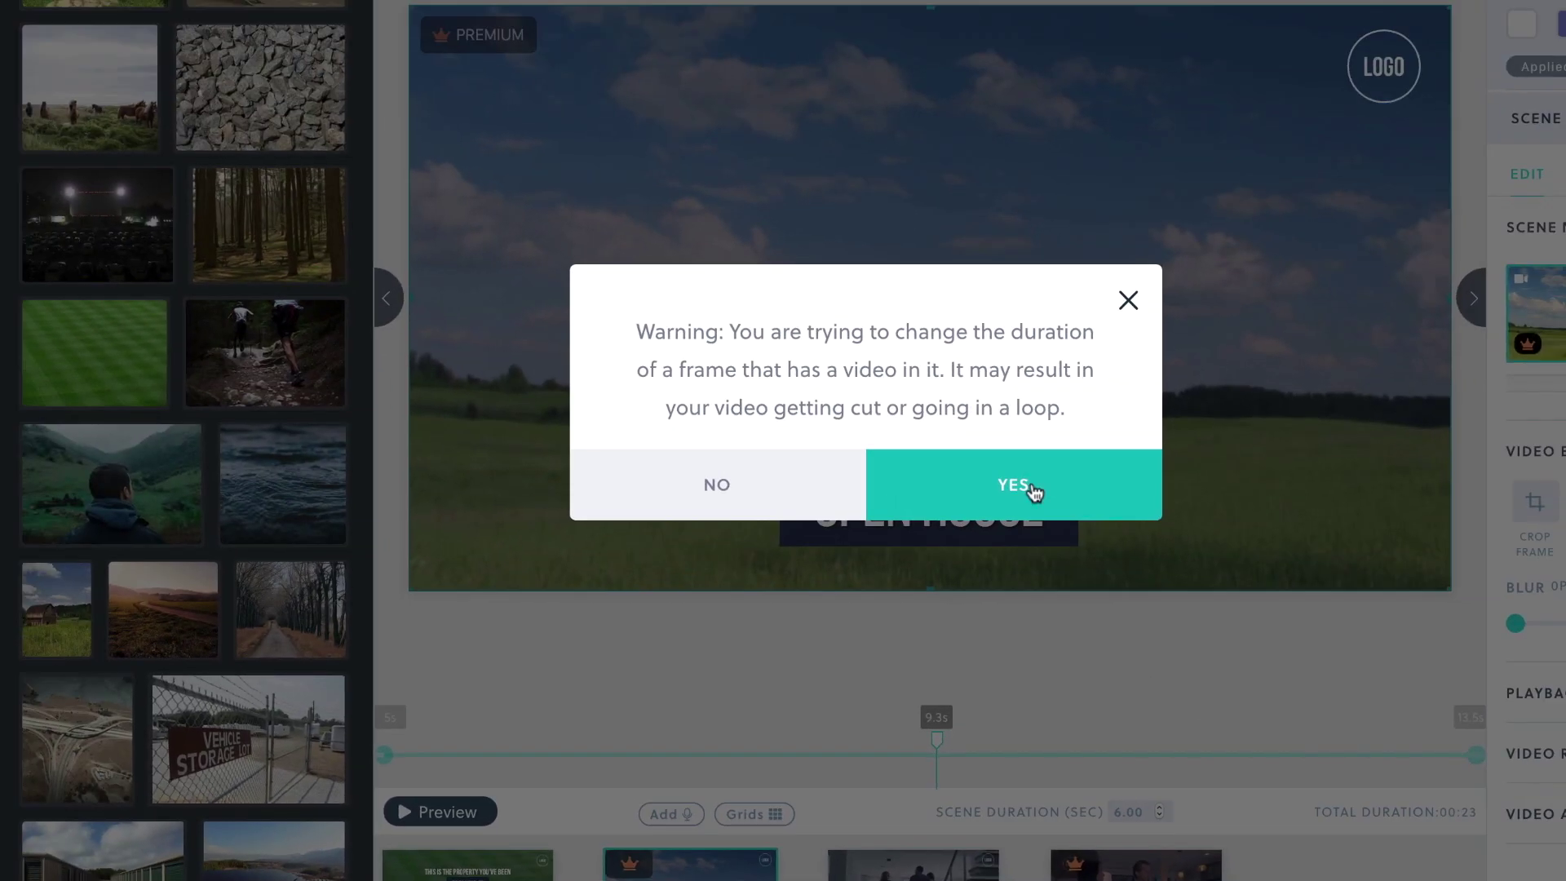
pyautogui.click(1034, 492)
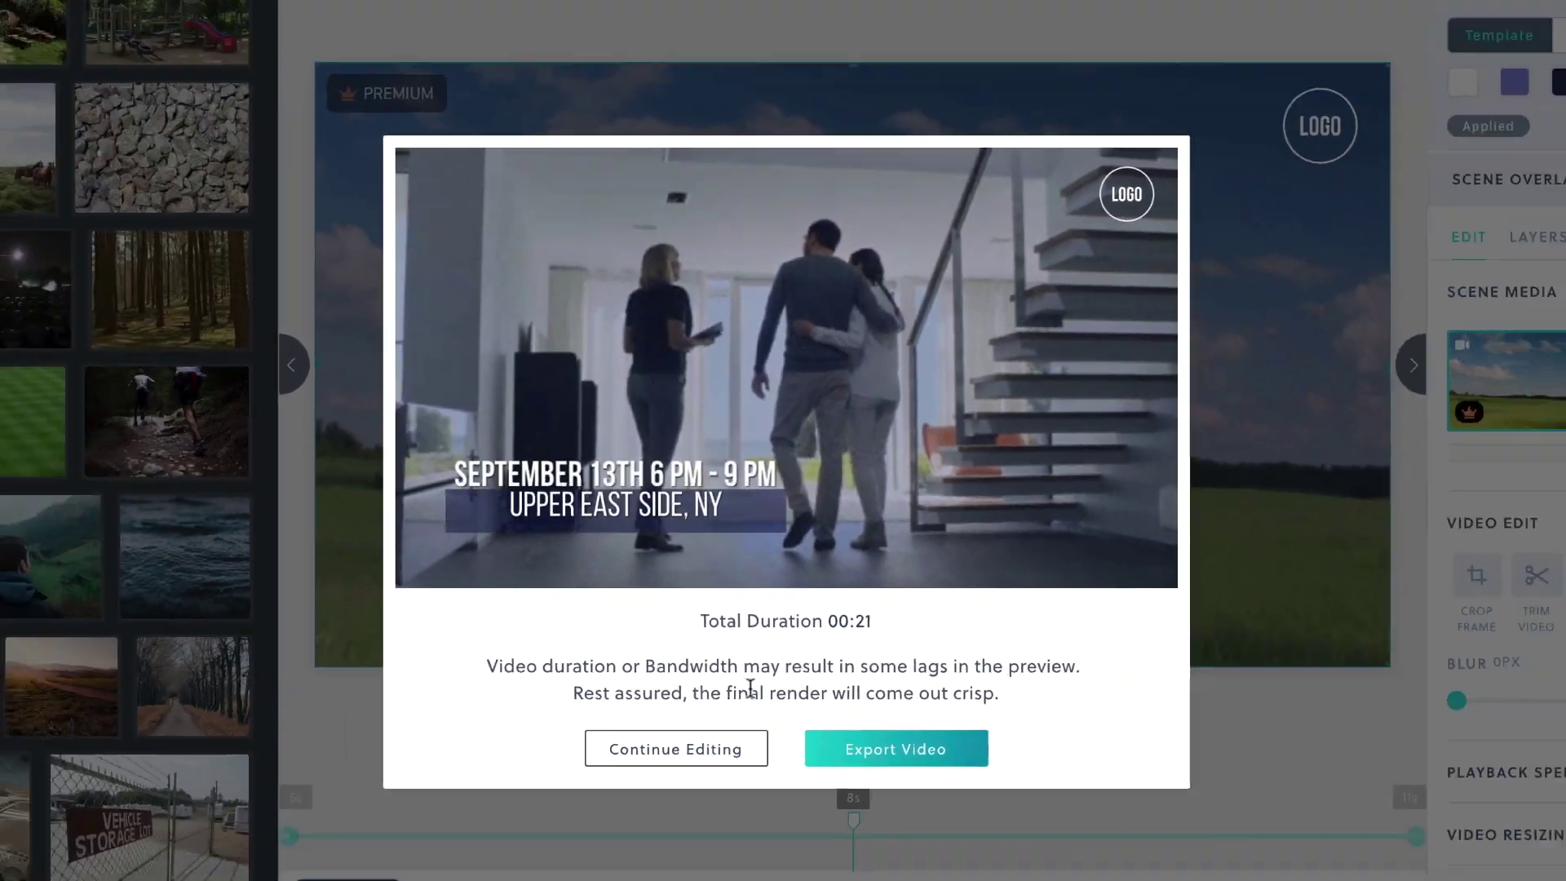
# Step: Return to editing the first scene, unlock the "dreaming of" font size, and enlarge its text box to a font size of about 234
pyautogui.click(637, 821)
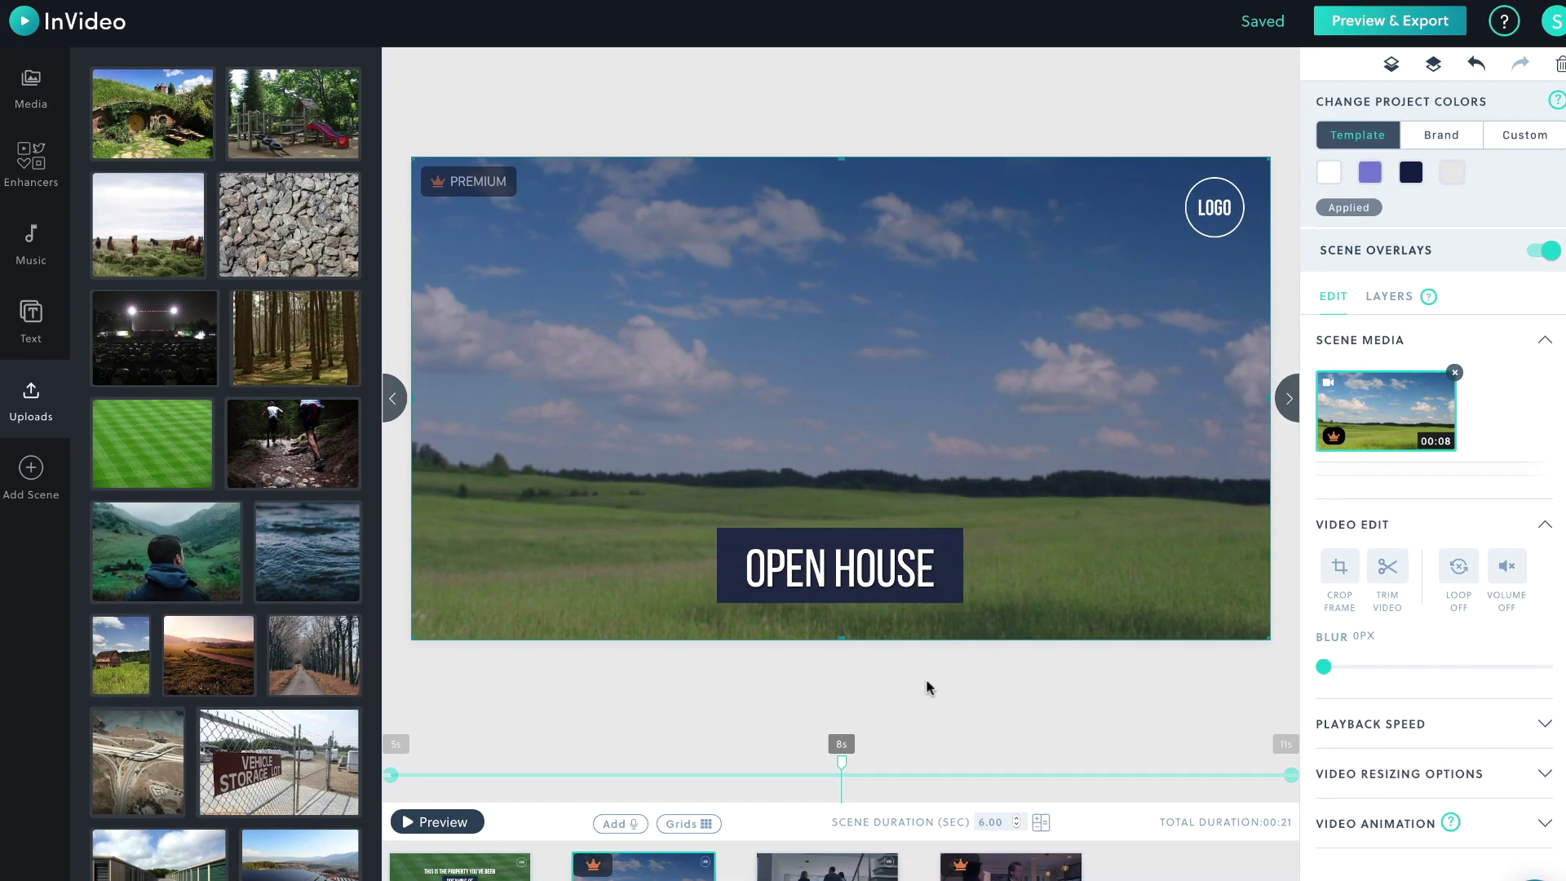
pyautogui.click(469, 874)
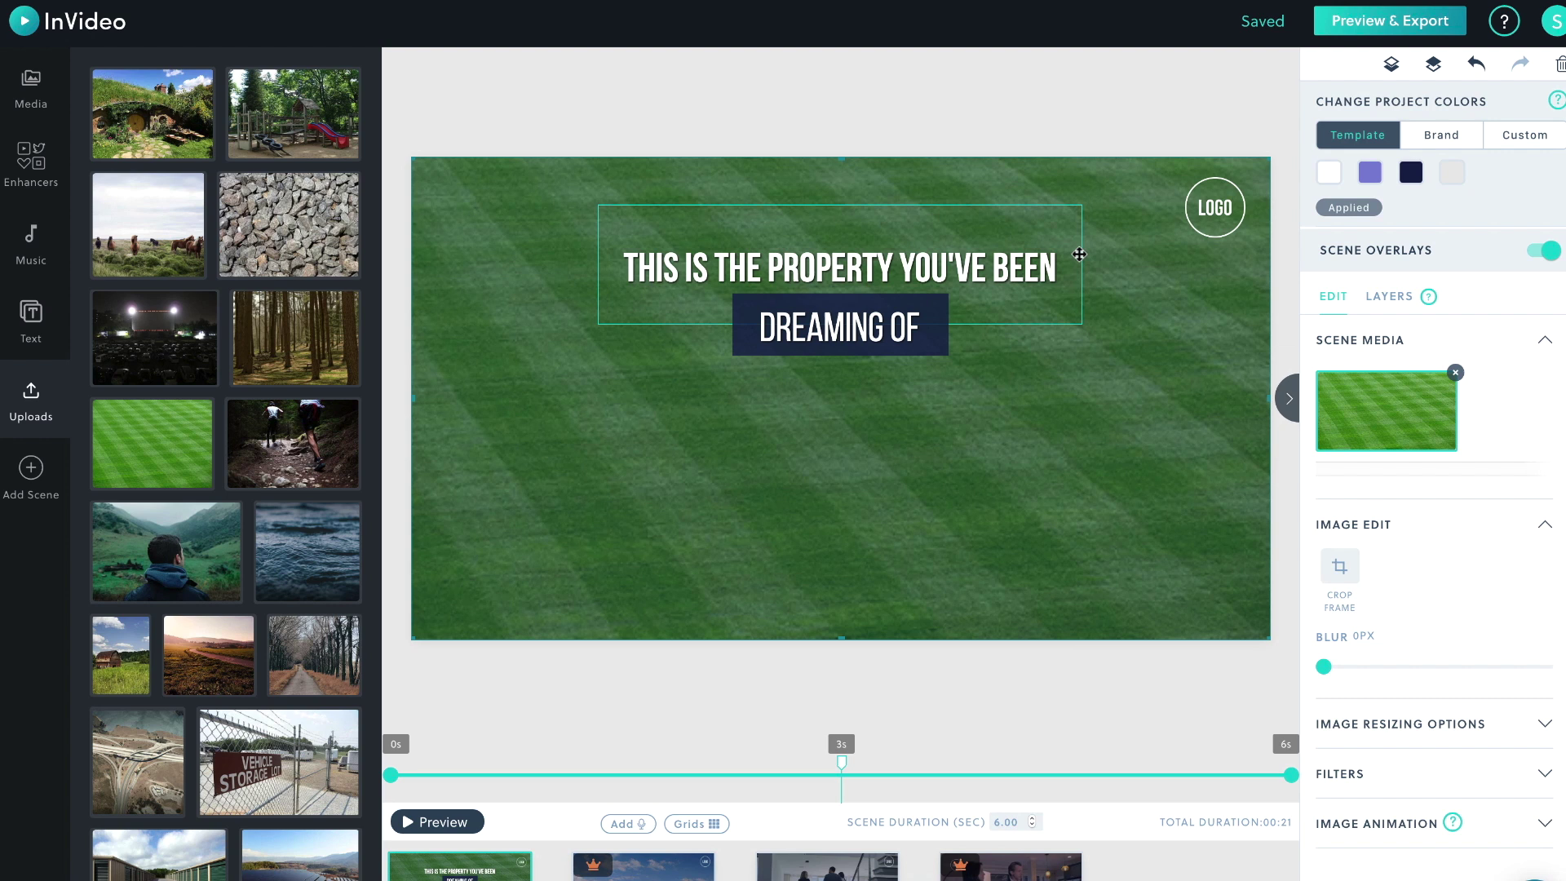
pyautogui.click(1079, 254)
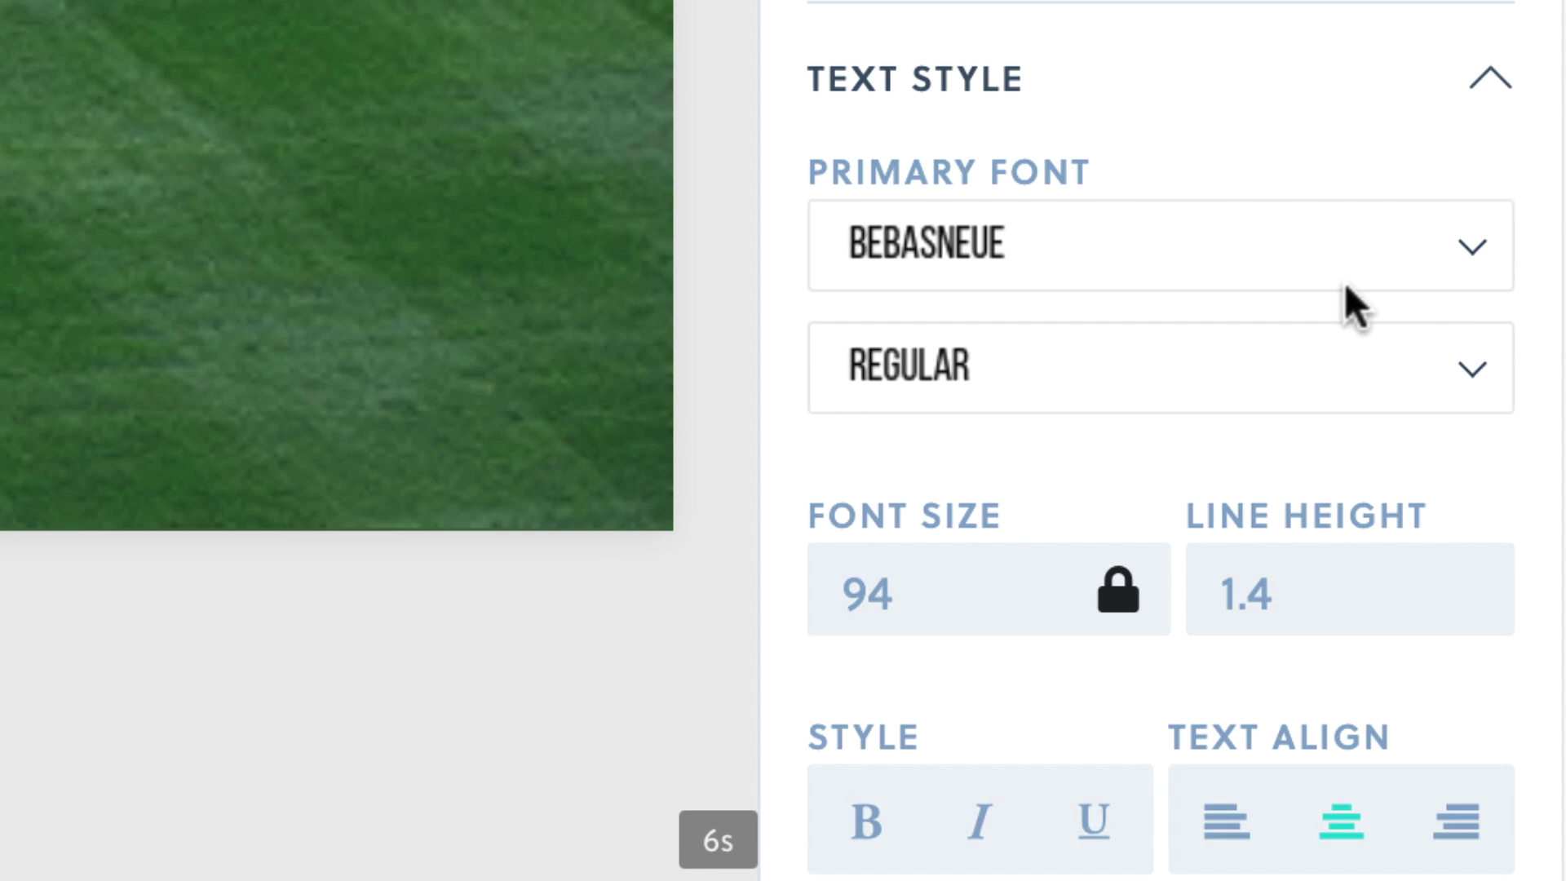
pyautogui.click(1133, 592)
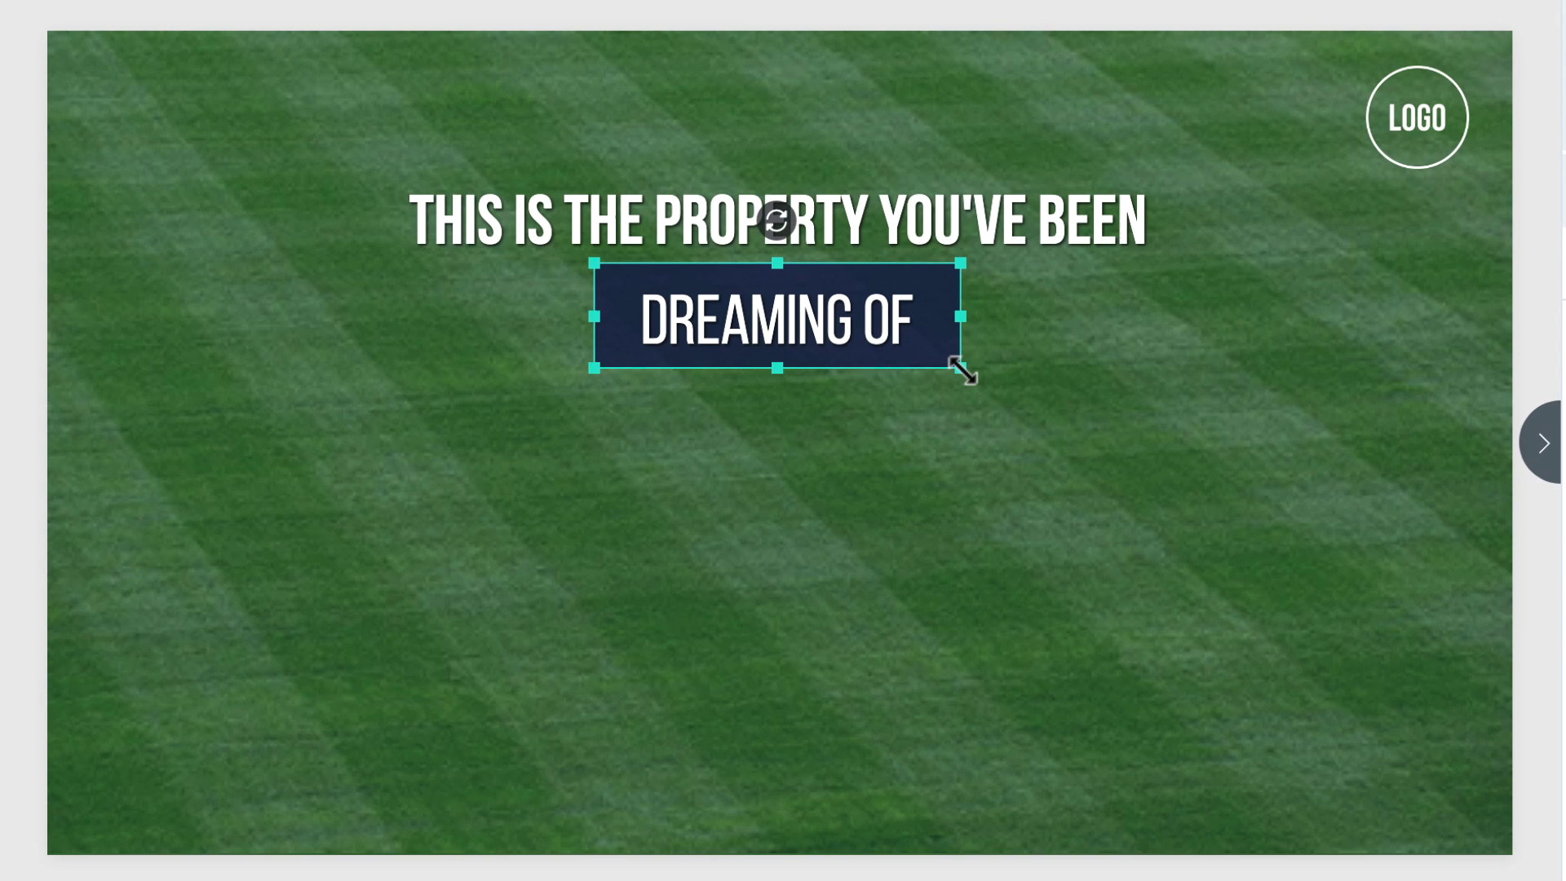
pyautogui.moveTo(735, 243); pyautogui.dragTo(944, 455)
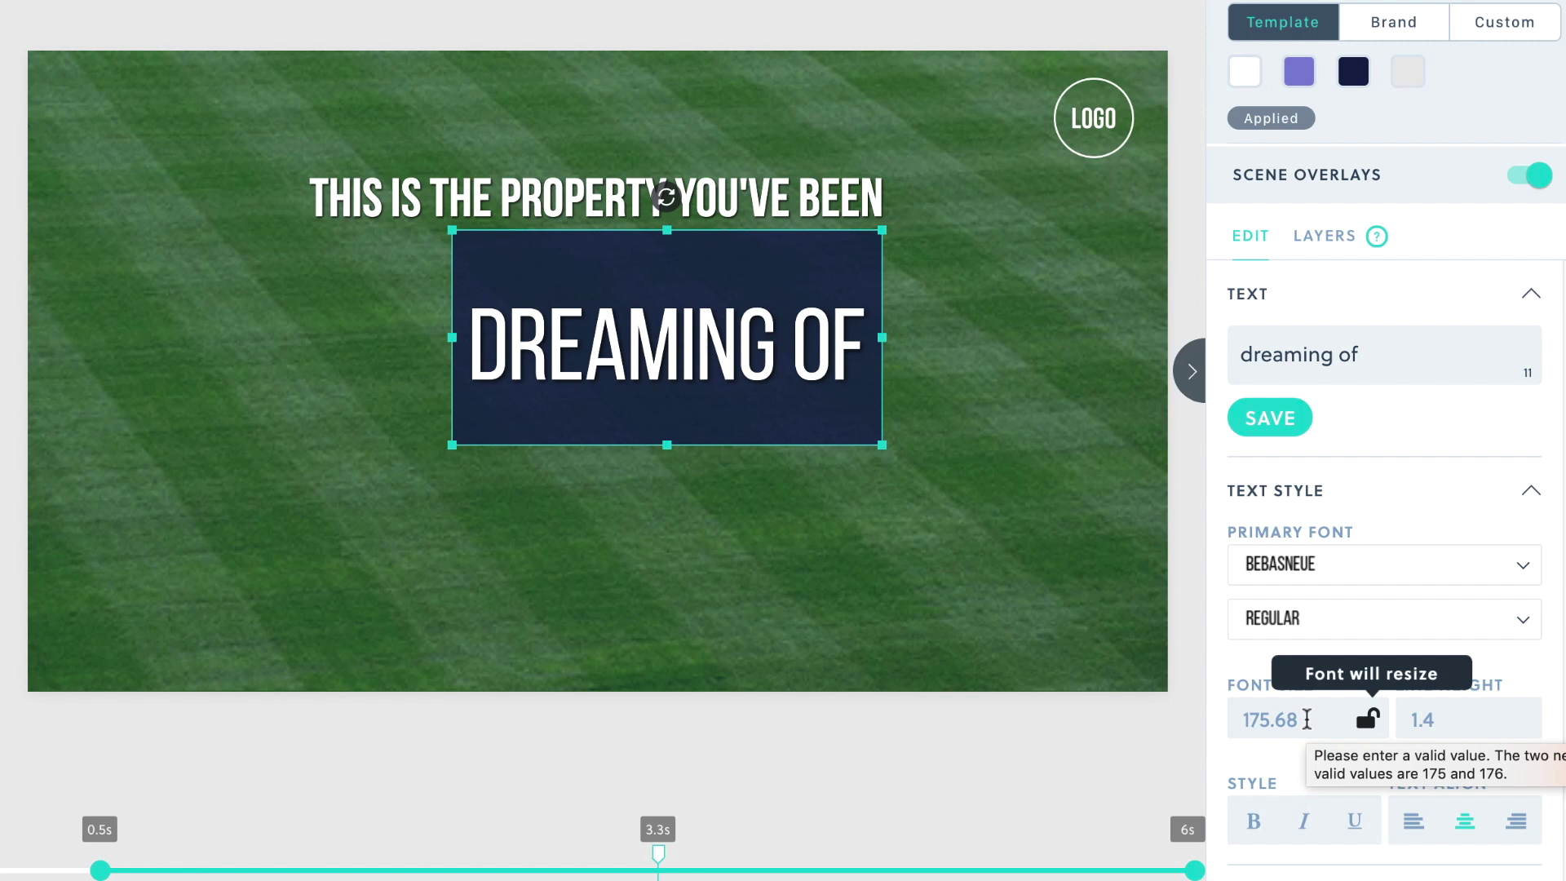
pyautogui.moveTo(964, 337); pyautogui.dragTo(1025, 339)
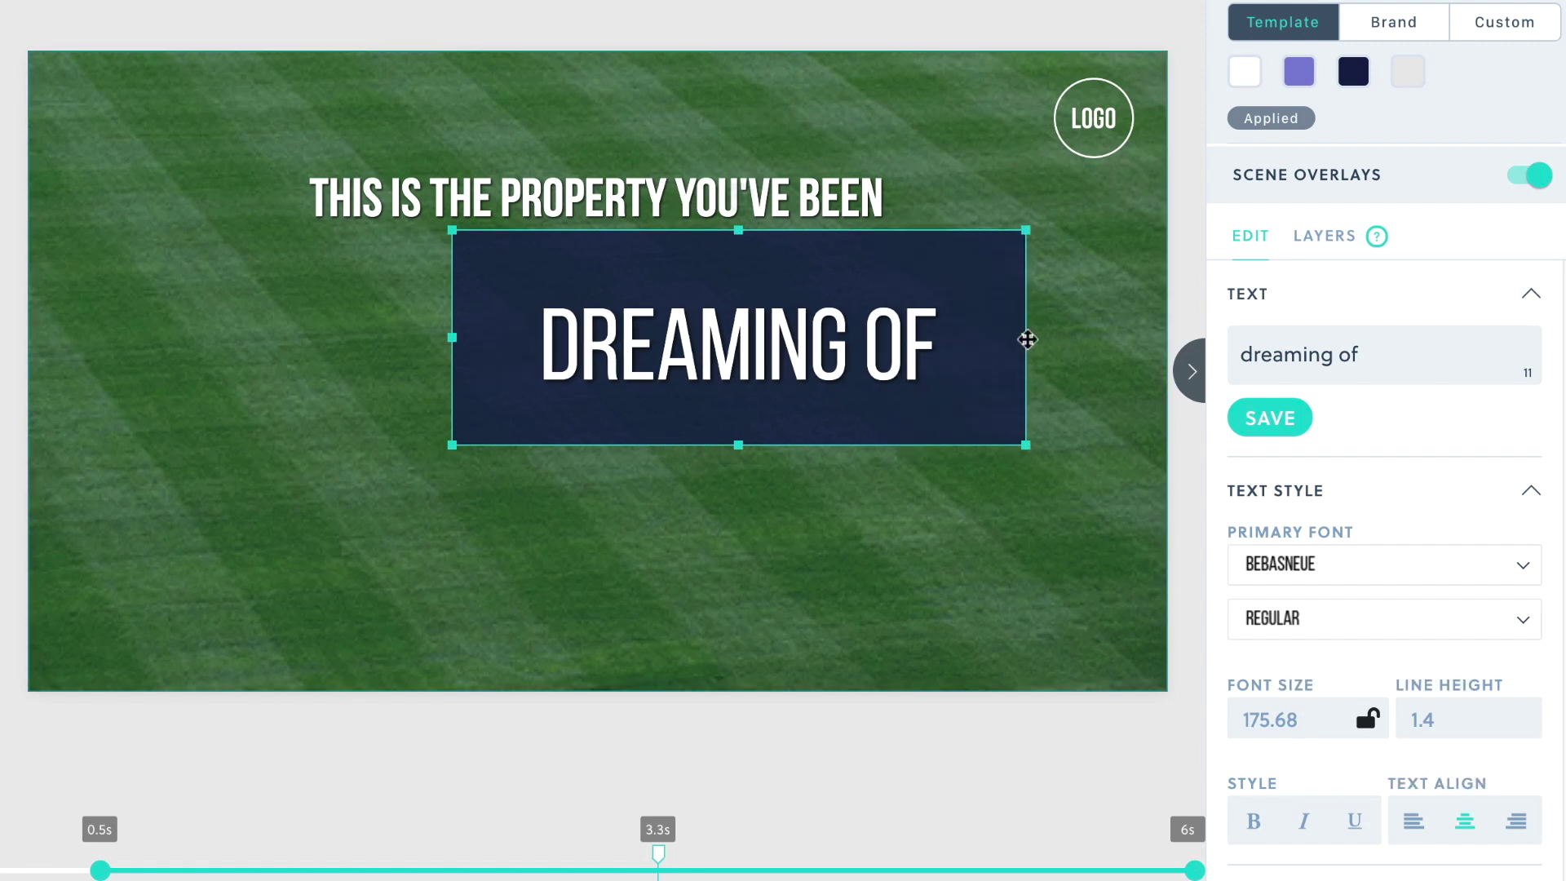
# Step: Enlarge the "This is the property you've been" text to a font size of about 104 and centre it above a lowered, centred "dreaming of" box
pyautogui.click(812, 199)
pyautogui.moveTo(916, 117); pyautogui.dragTo(1009, 83)
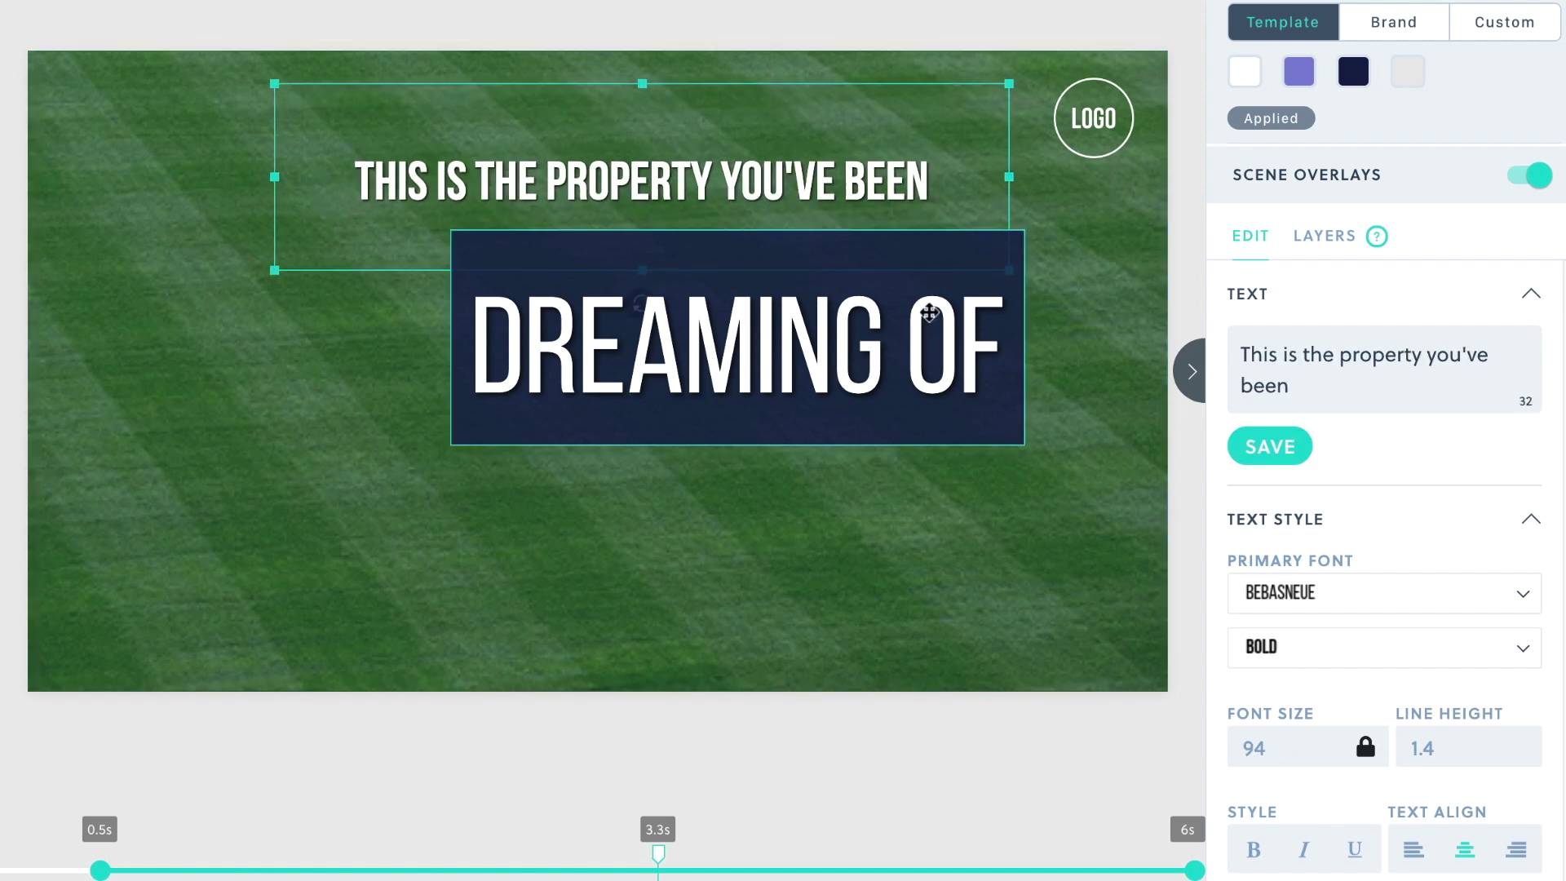
pyautogui.click(1366, 747)
pyautogui.moveTo(959, 412); pyautogui.dragTo(789, 493)
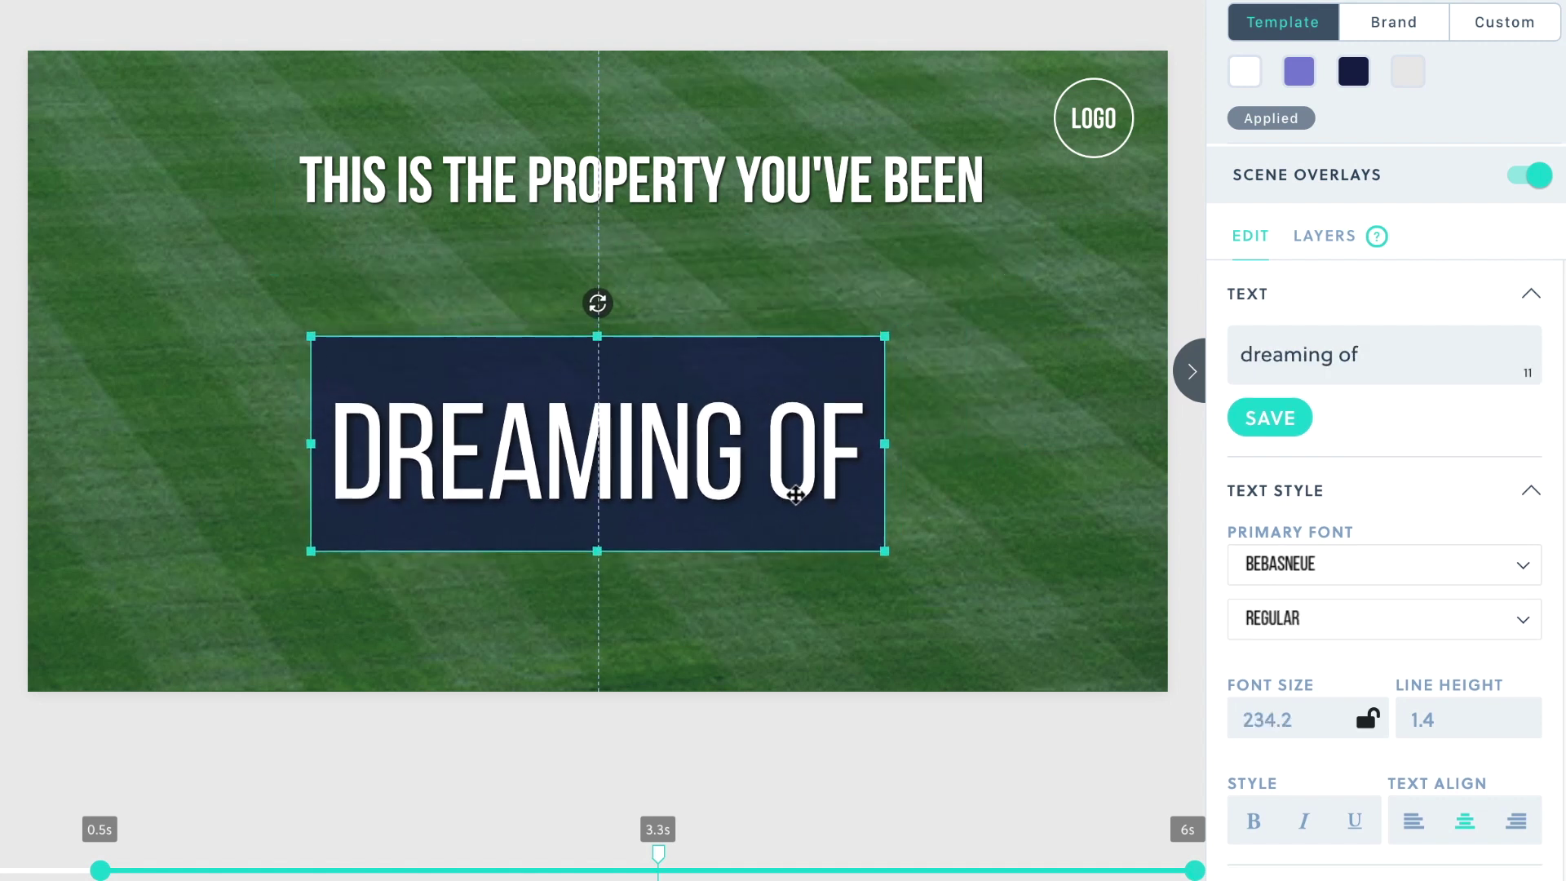
pyautogui.moveTo(713, 168); pyautogui.dragTo(657, 239)
pyautogui.moveTo(950, 137); pyautogui.dragTo(904, 186)
pyautogui.moveTo(824, 238); pyautogui.dragTo(847, 240)
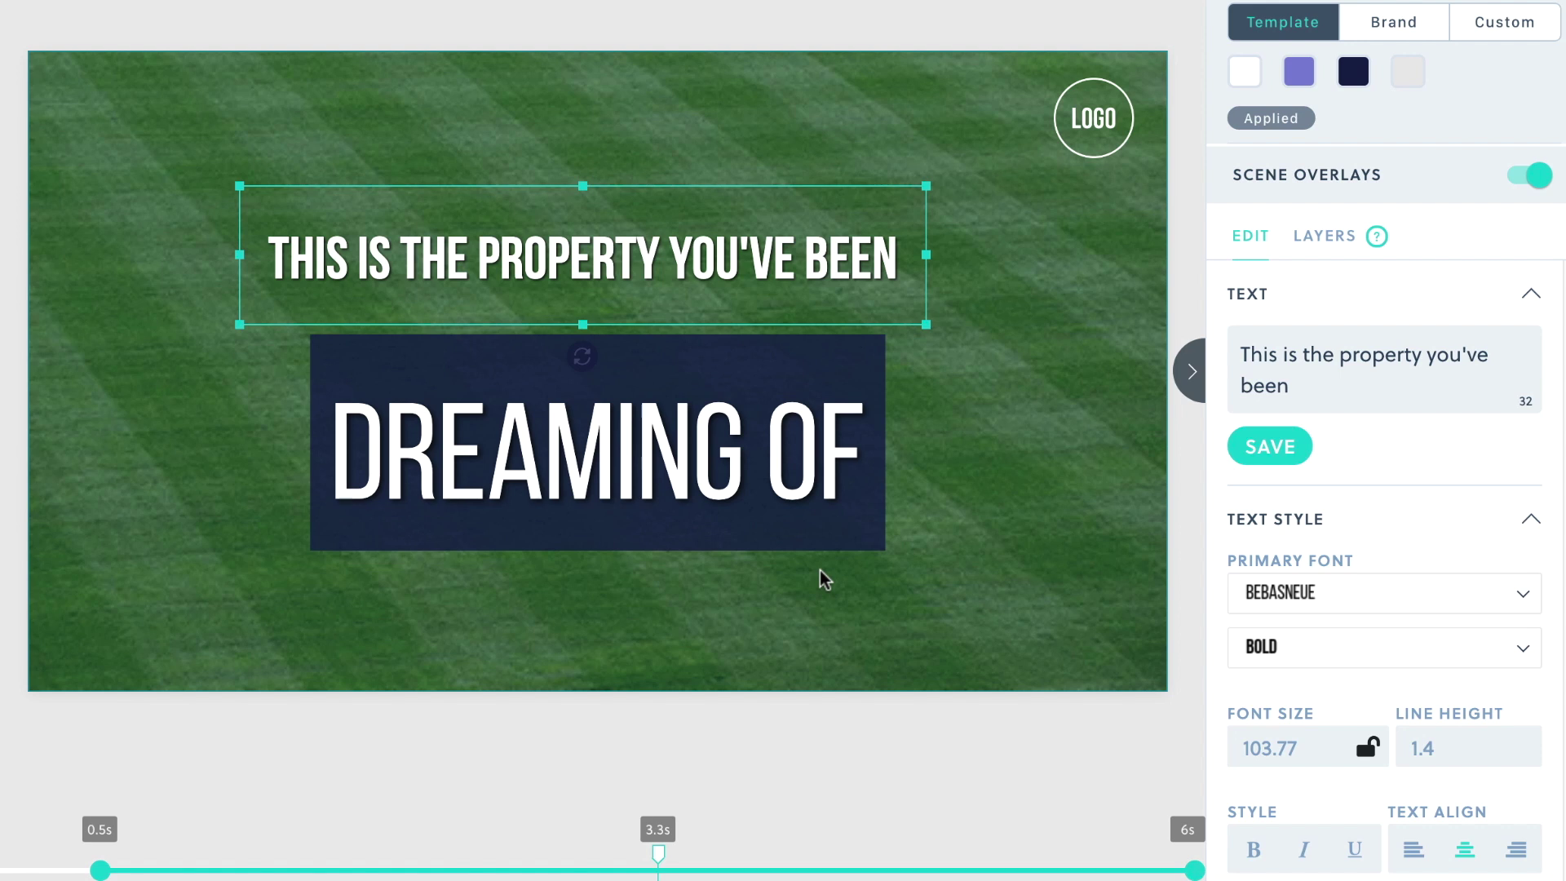
pyautogui.moveTo(792, 435); pyautogui.dragTo(777, 435)
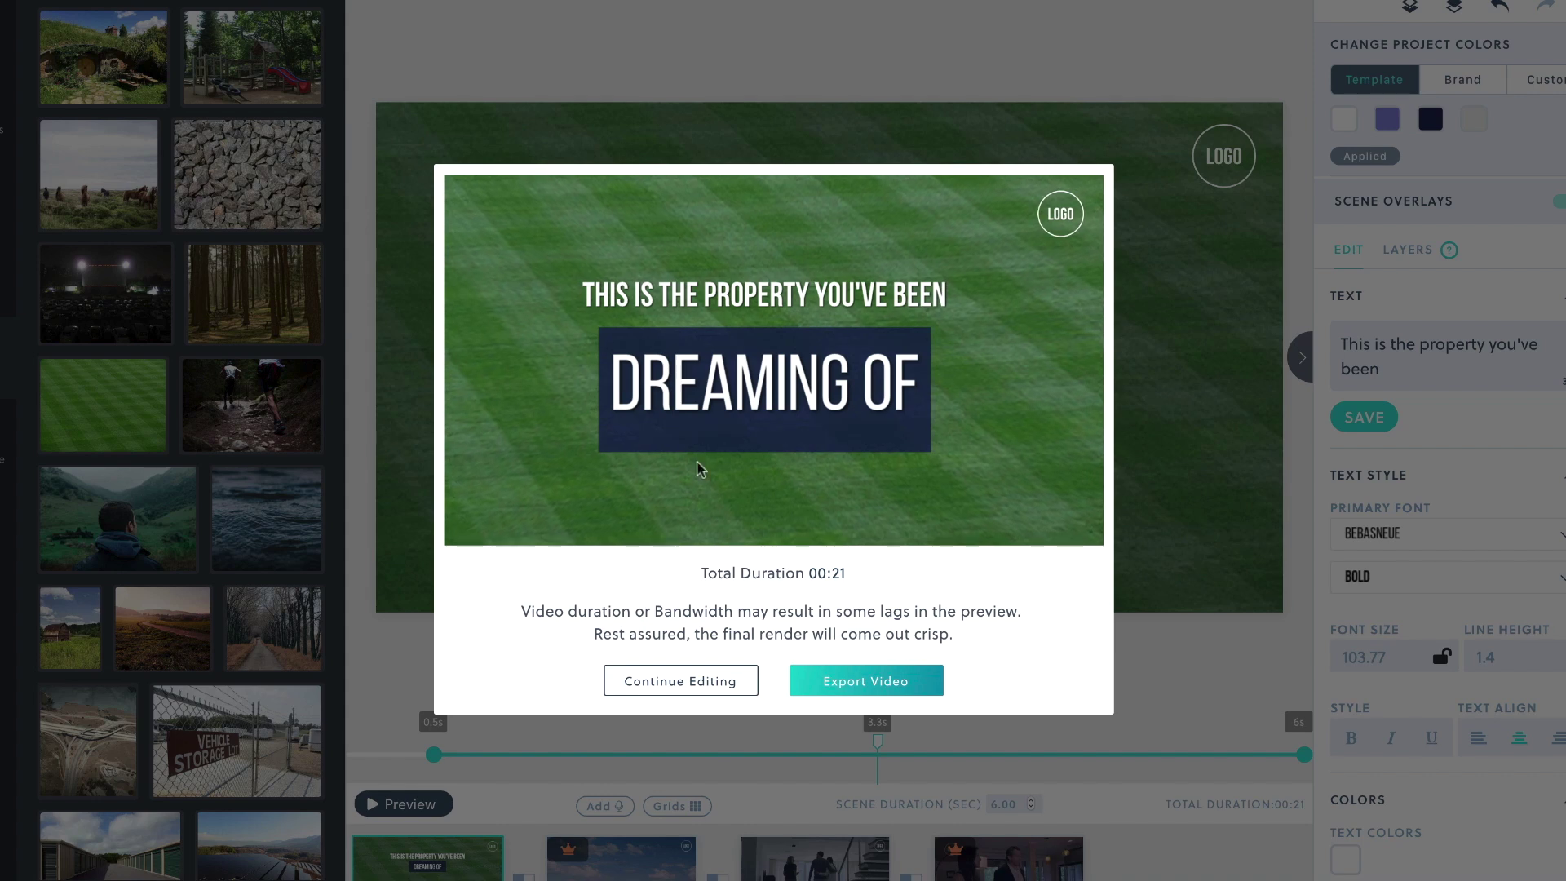
# Step: Export the video from the preview and dismiss the feedback survey request
pyautogui.click(885, 691)
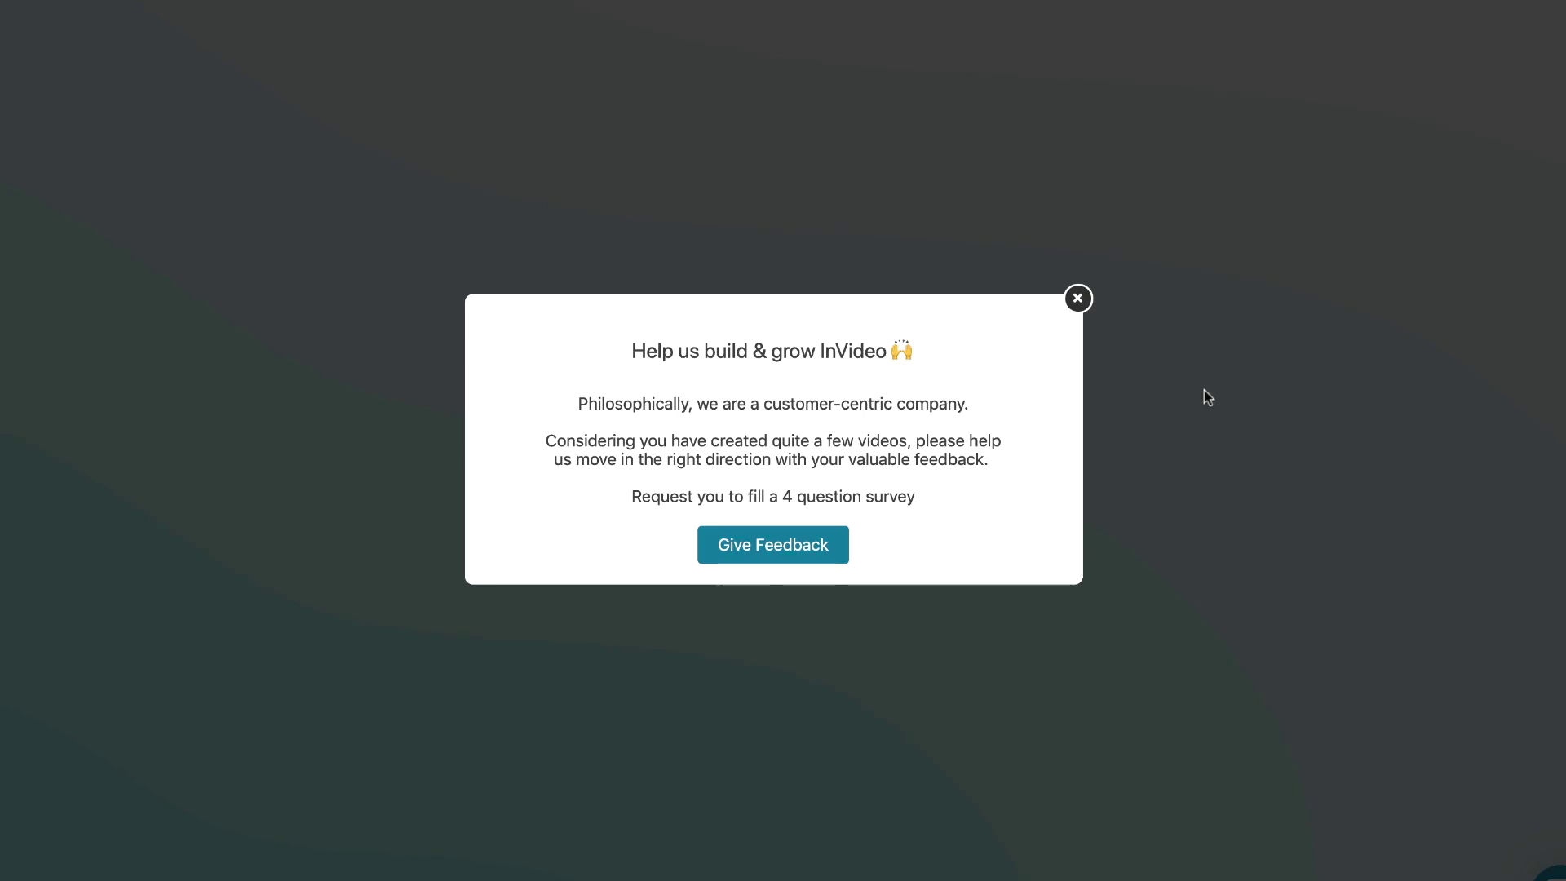
pyautogui.click(1078, 211)
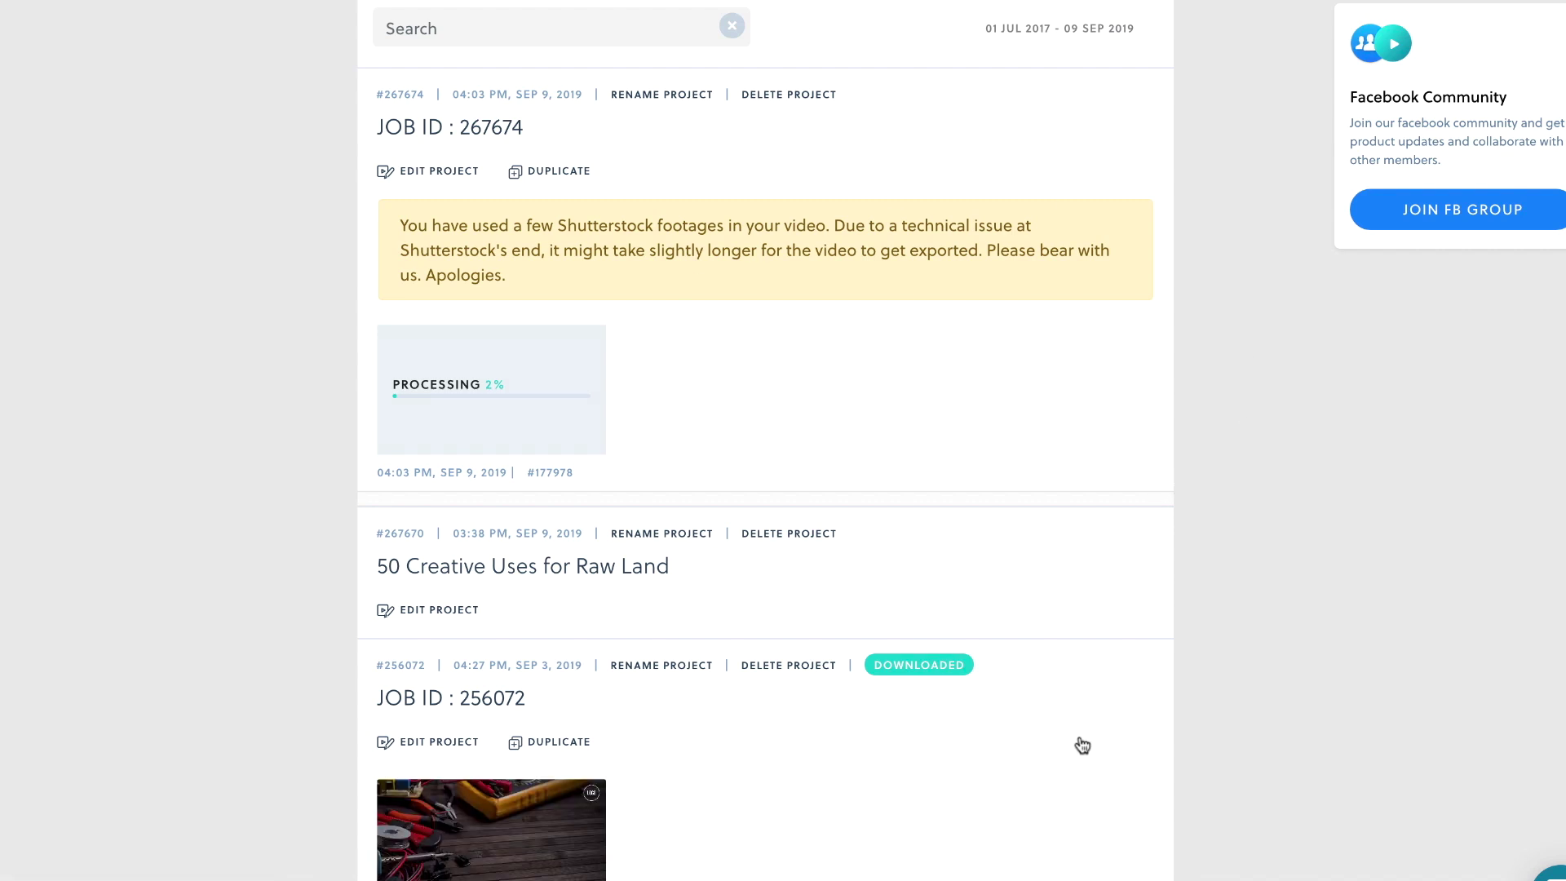
# Step: Look through the previously exported projects and play a finished video with a red-tinted house opening
pyautogui.scroll(-10, 1084, 742)
pyautogui.scroll(-4, 1210, 625)
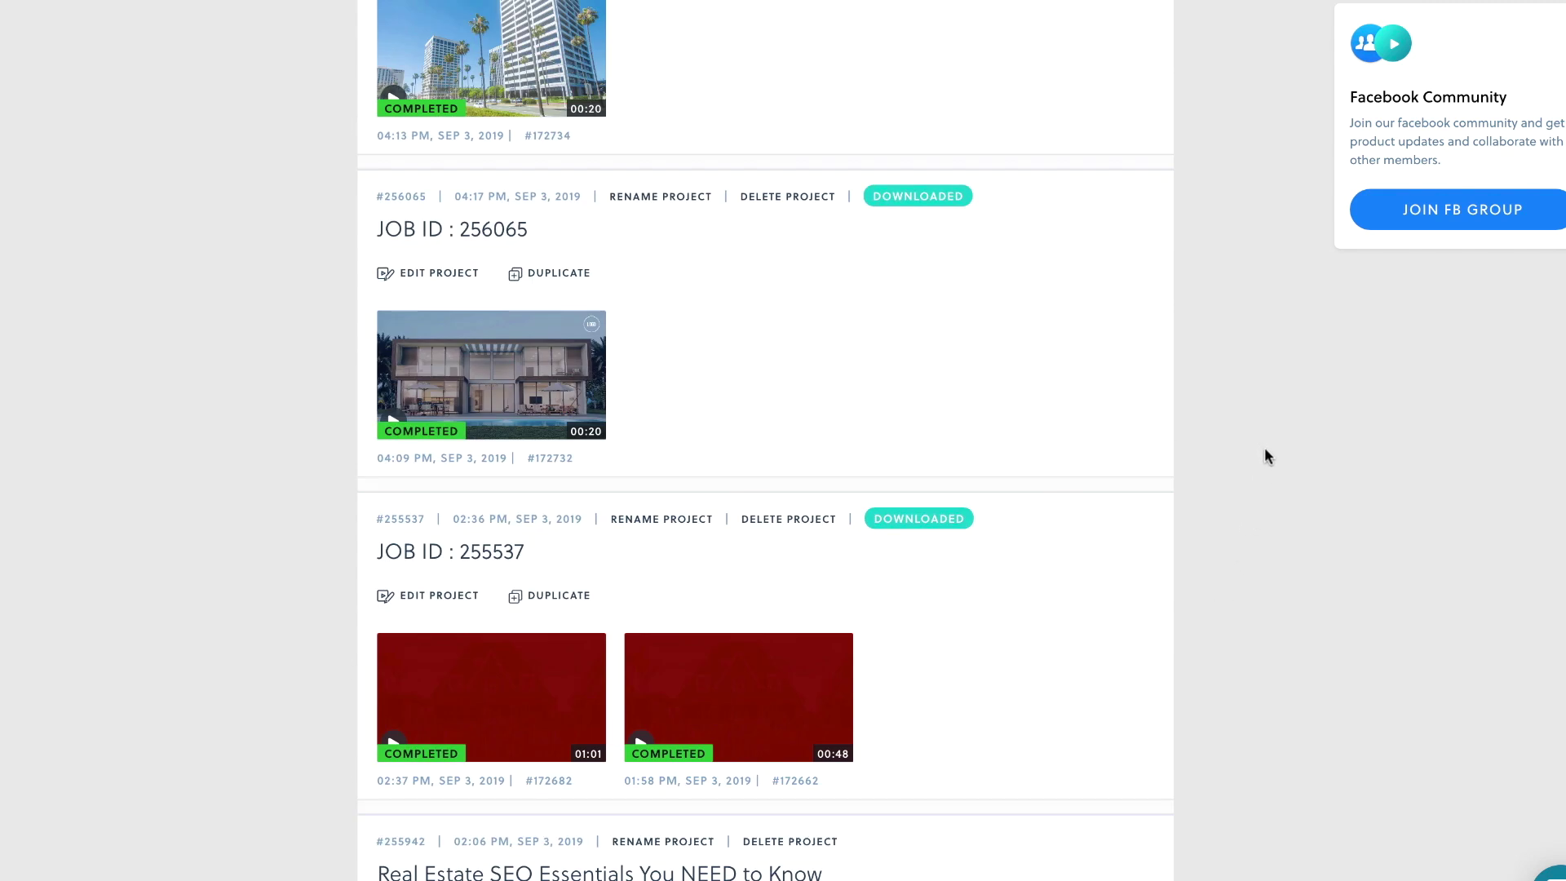
pyautogui.moveTo(589, 655)
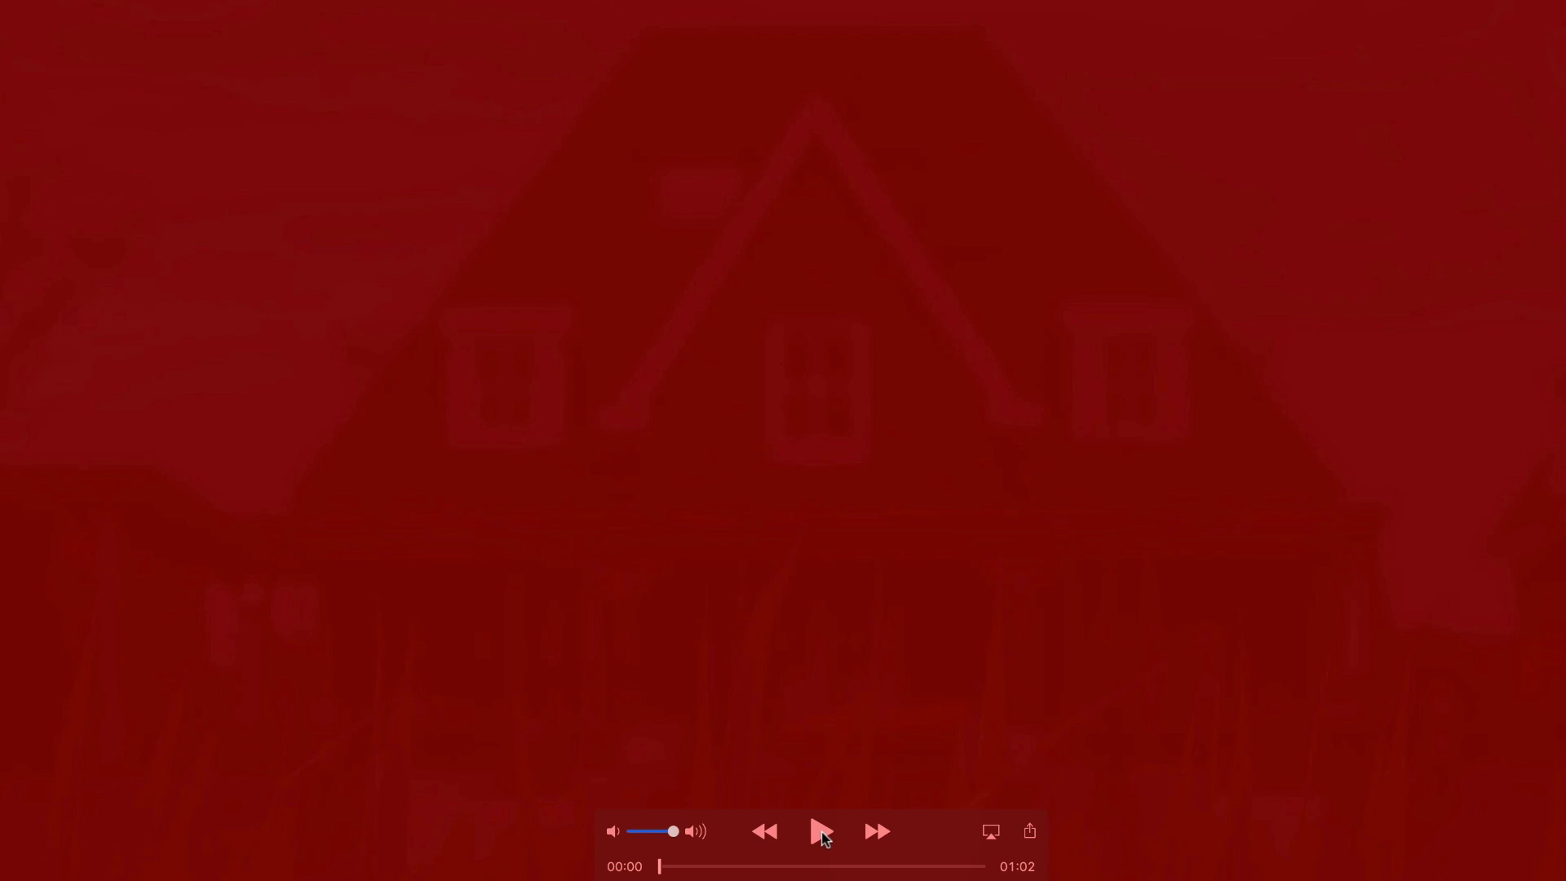
pyautogui.click(822, 832)
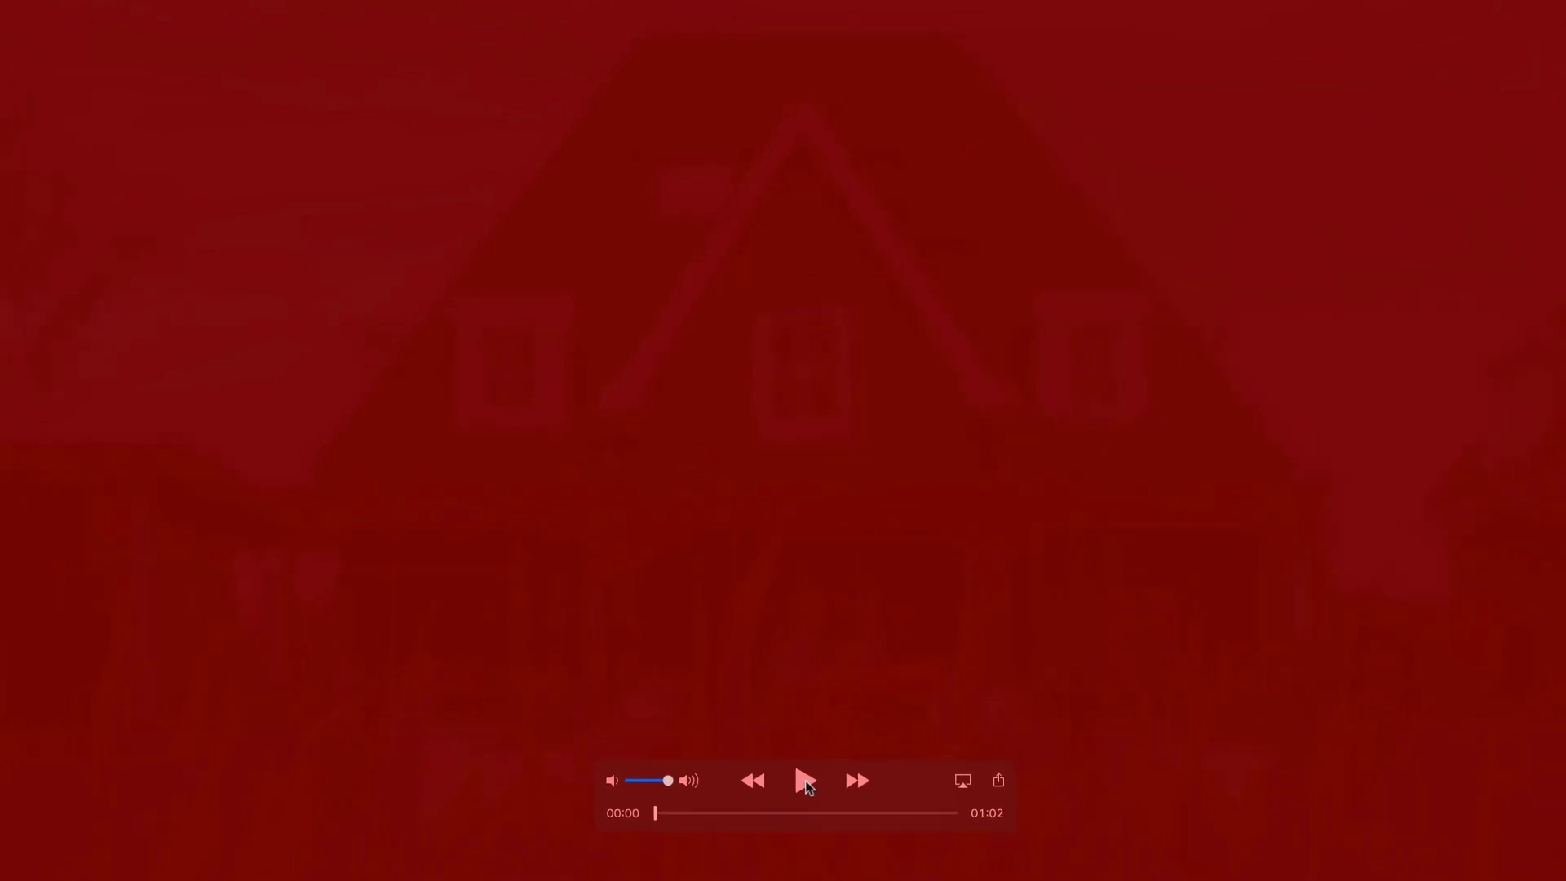